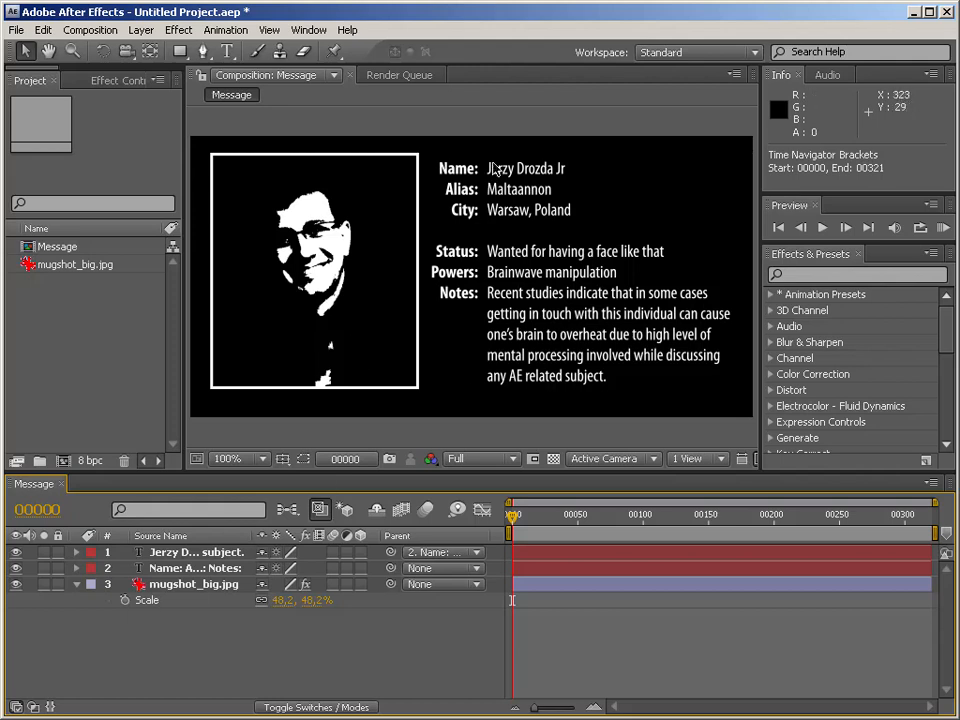
# Create a new composition from the Message composition and rename it Coder
pyautogui.moveTo(57, 246); pyautogui.dragTo(60, 461)
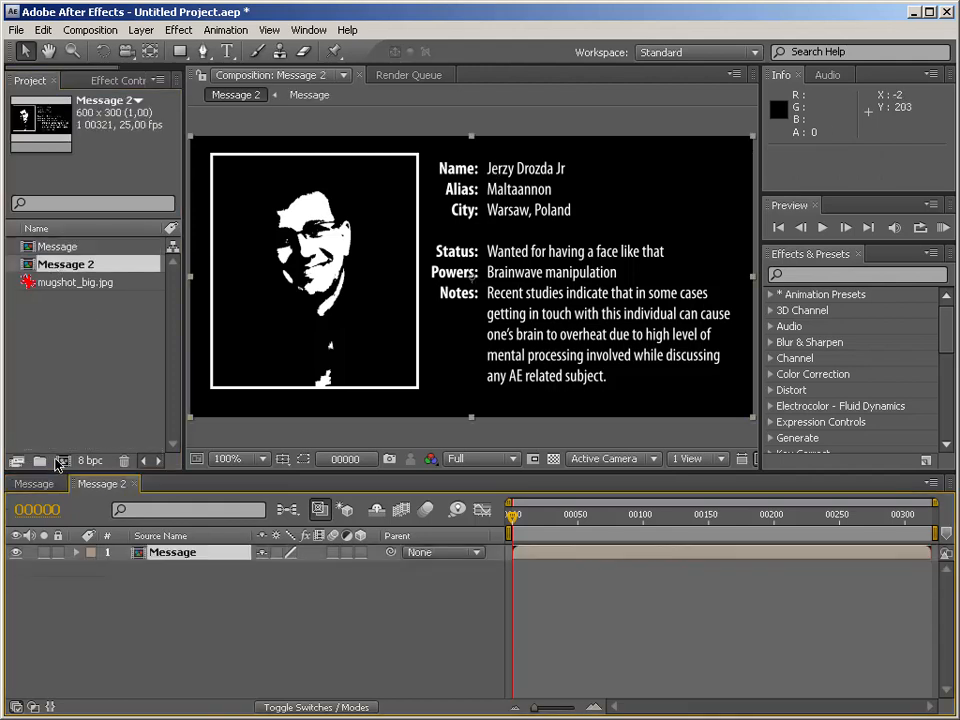
pyautogui.press('Return')
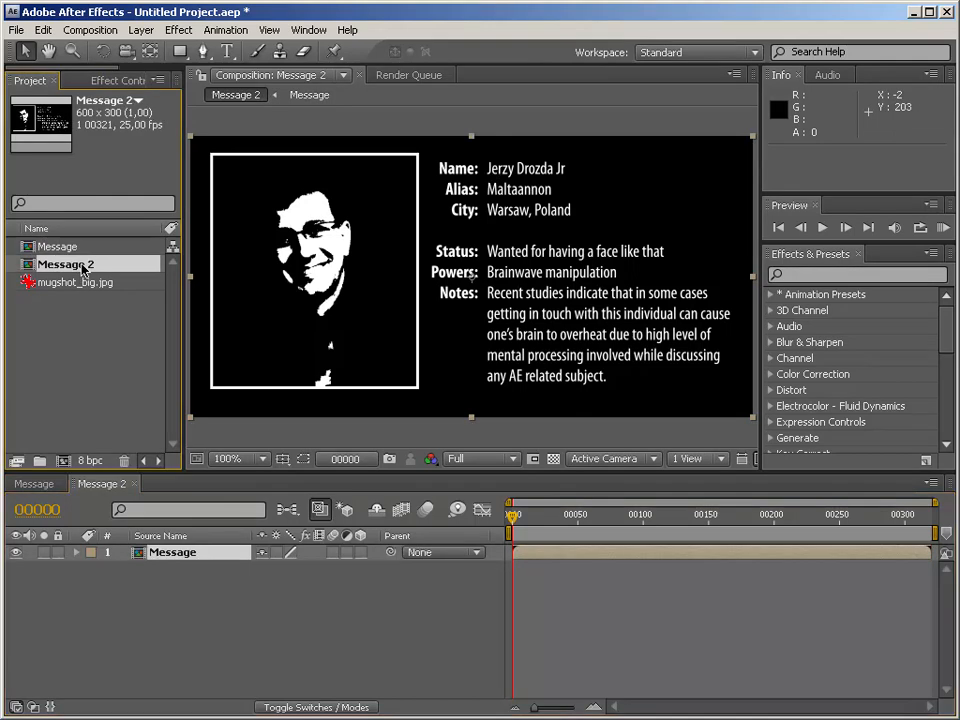
pyautogui.write('Coder')
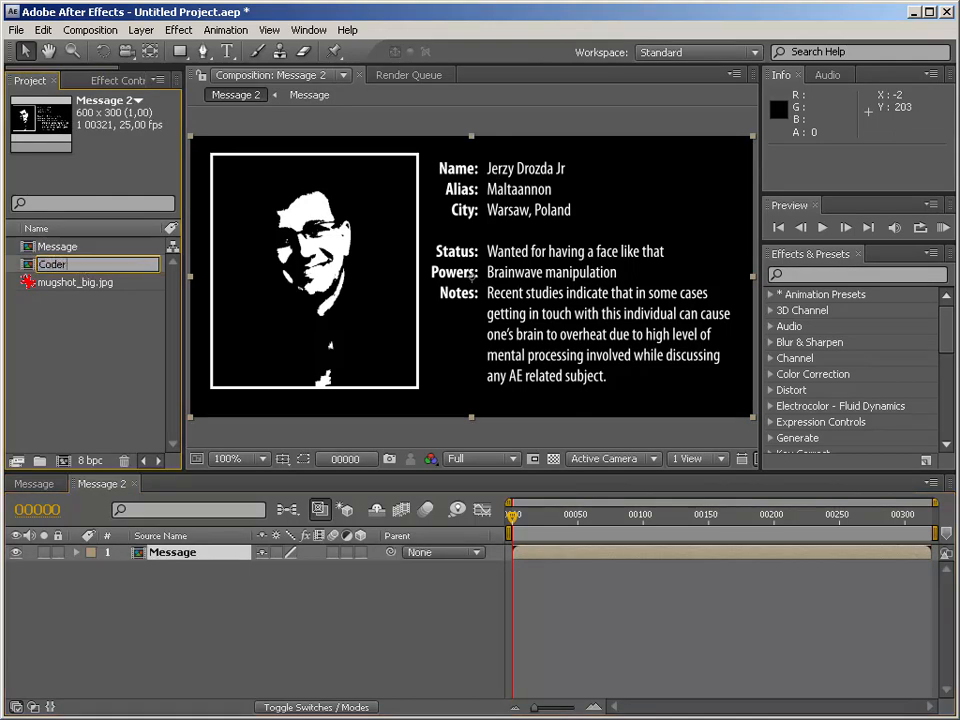
pyautogui.press('Return')
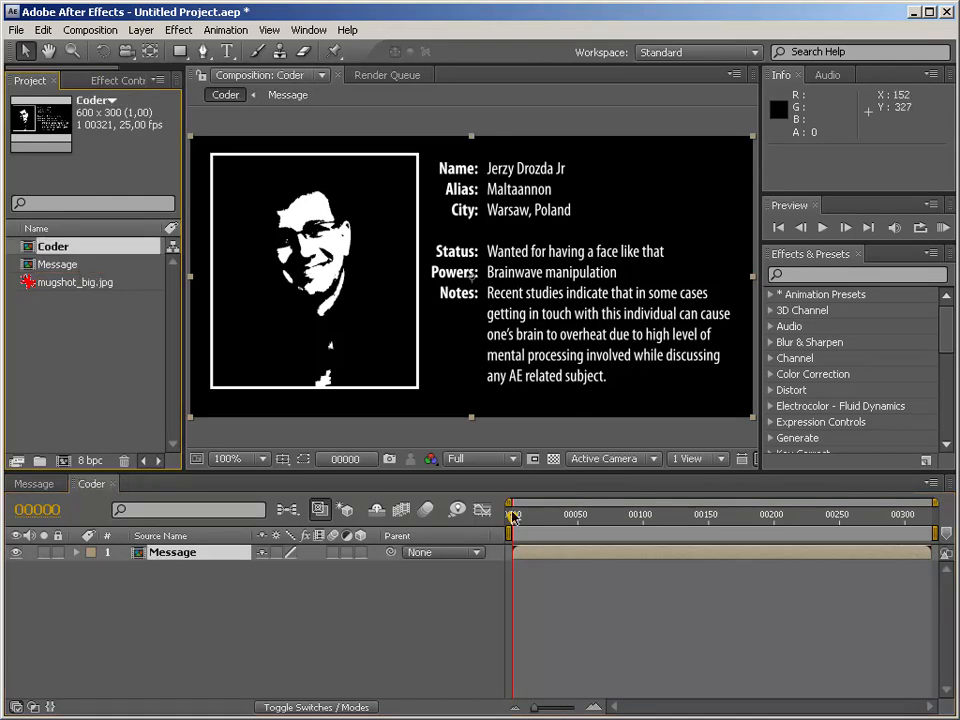
pyautogui.click(418, 435)
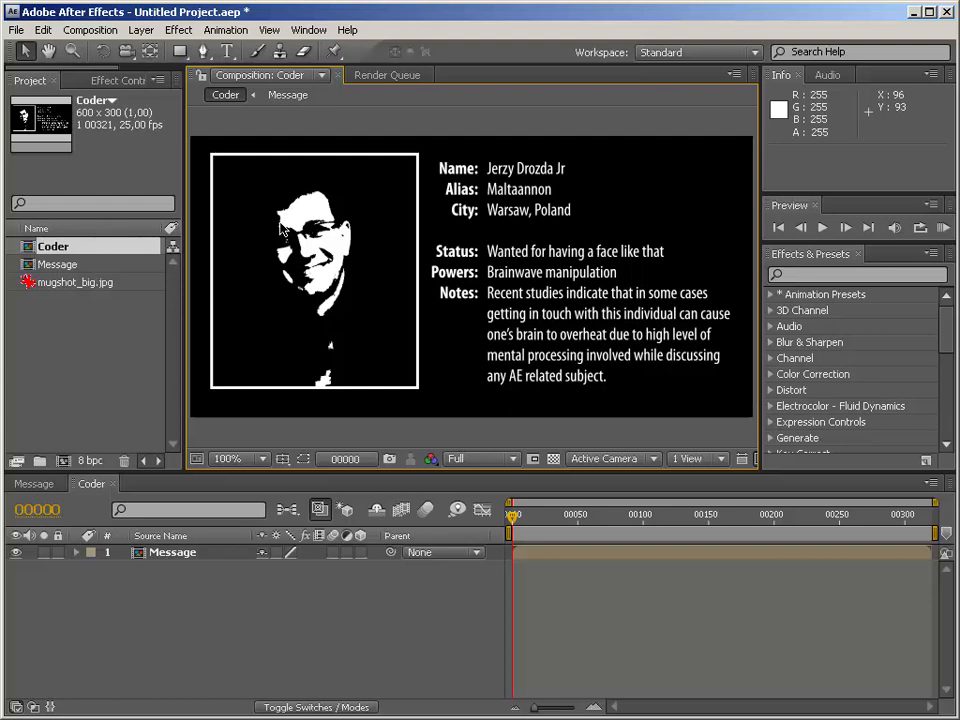
# Try the Grid effect on the Message layer with its blending mode set to Stencil Alpha
pyautogui.click(838, 275)
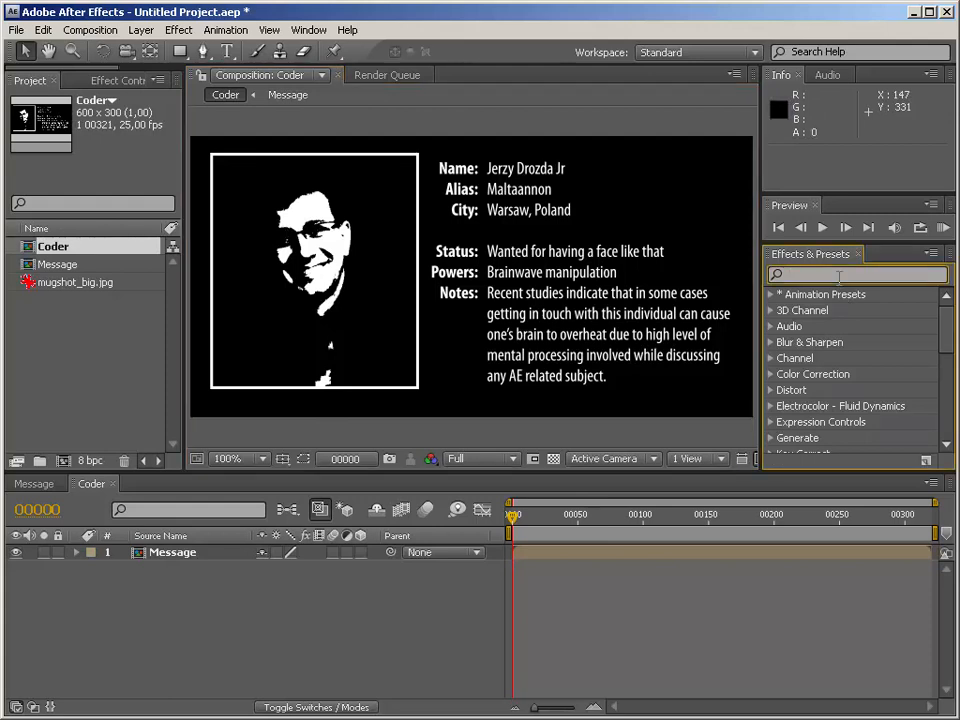
pyautogui.write('grid')
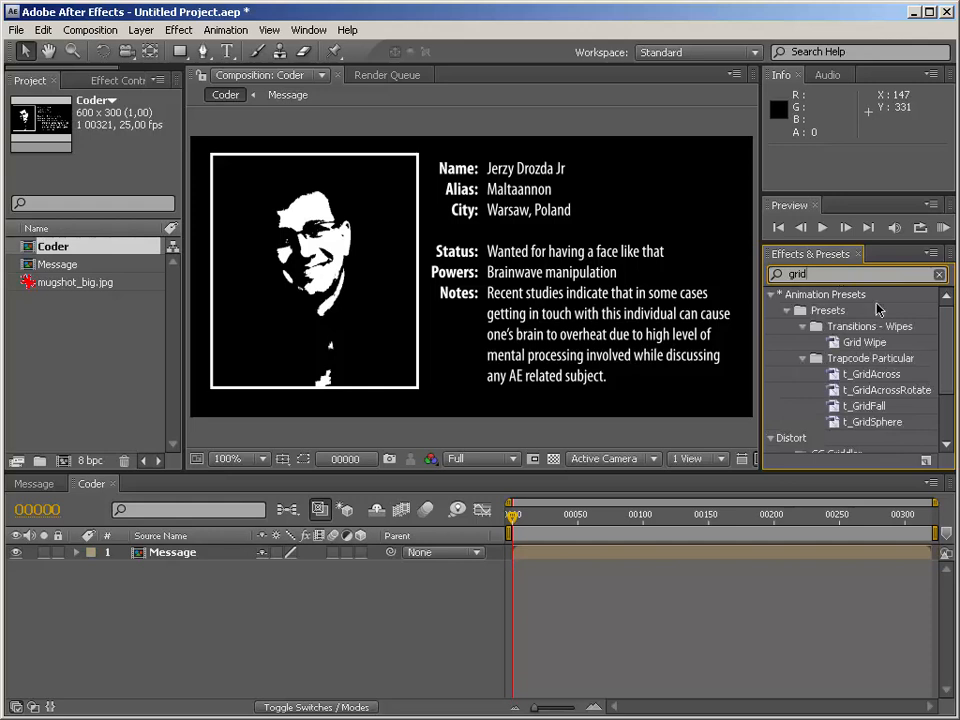
pyautogui.click(772, 294)
pyautogui.moveTo(818, 361); pyautogui.dragTo(484, 312)
pyautogui.click(132, 308)
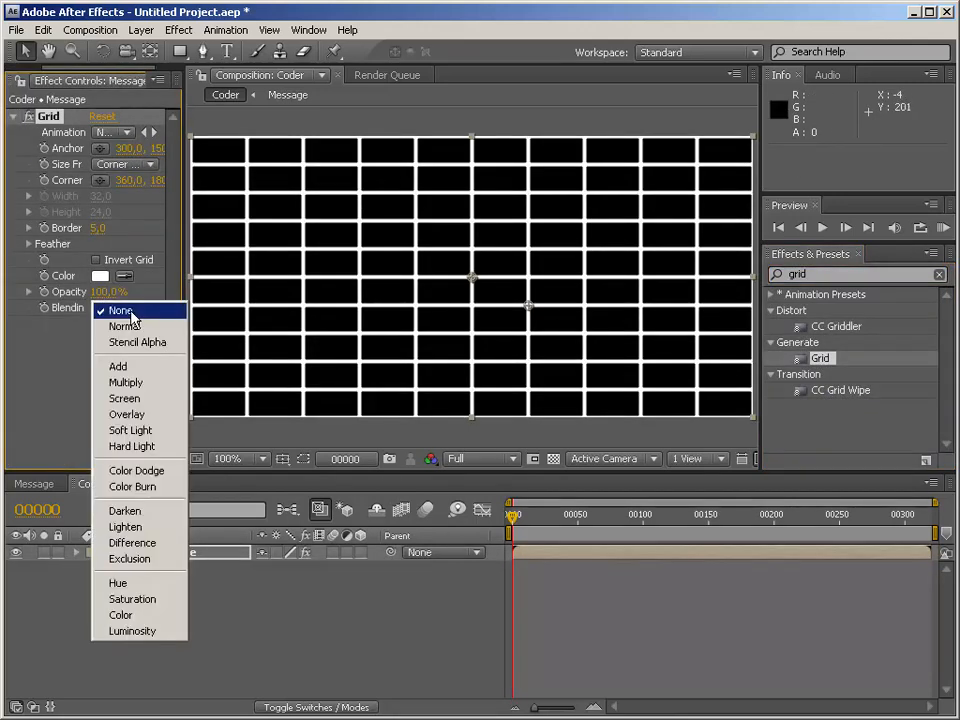
pyautogui.click(138, 341)
# Try revealing the message through a single movable horizontal grid line with a border of 44, and delete the Grid effect
pyautogui.moveTo(529, 305); pyautogui.dragTo(881, 456)
pyautogui.moveTo(472, 277); pyautogui.dragTo(184, 208)
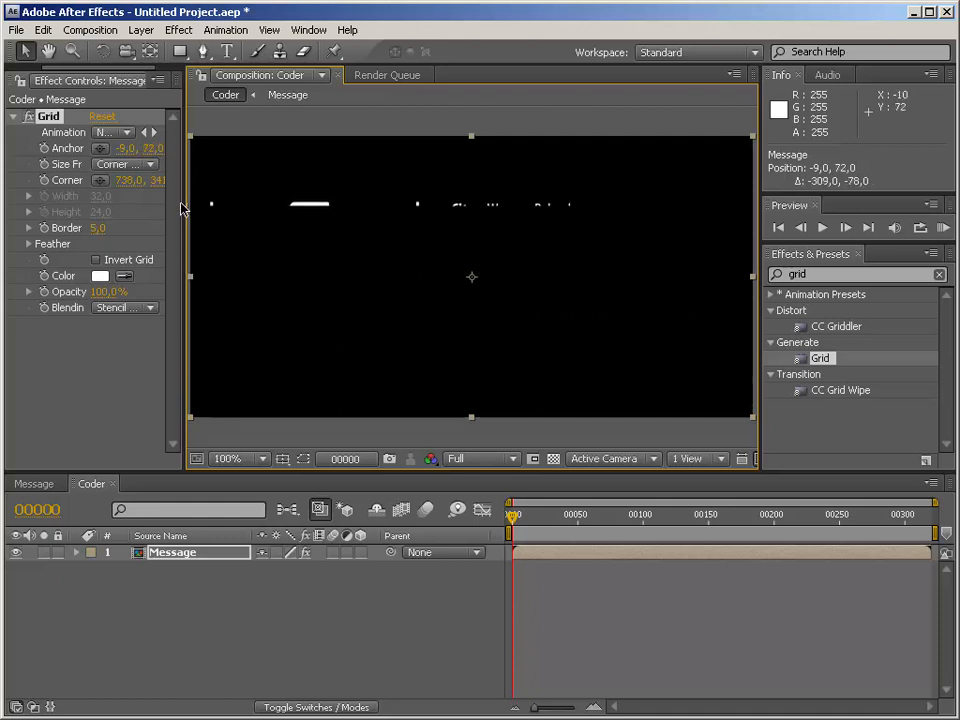
pyautogui.moveTo(99, 228); pyautogui.dragTo(165, 276)
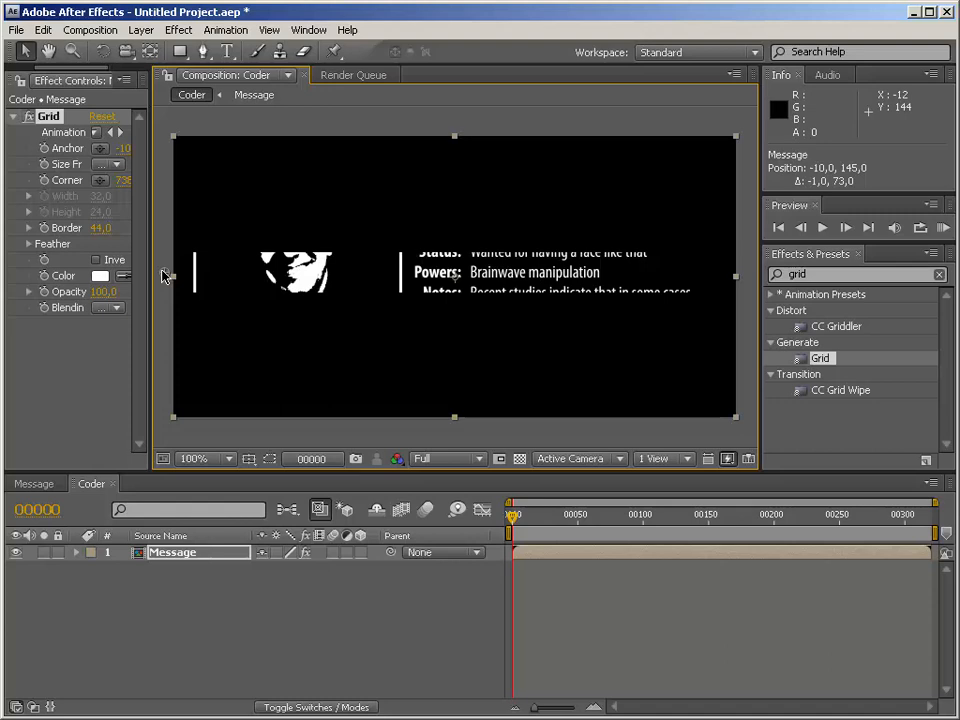
pyautogui.click(50, 117)
pyautogui.press('Delete')
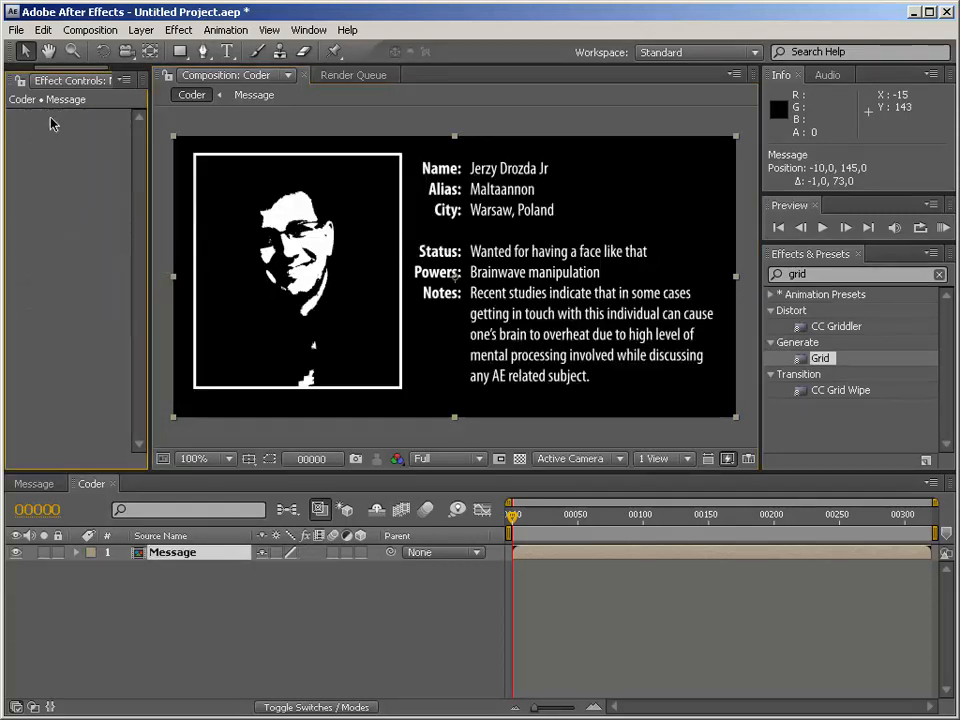
# Add a white 600 × 300 px solid to the Coder composition and apply Fractal Noise to it
pyautogui.click(285, 643)
pyautogui.rightClick(266, 637)
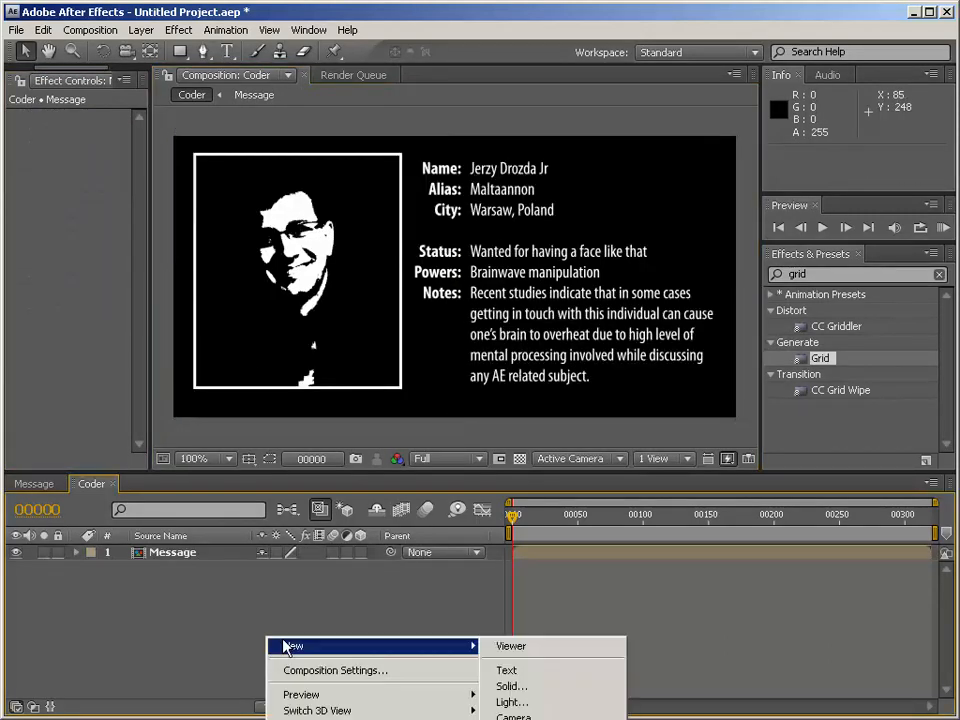
pyautogui.click(499, 687)
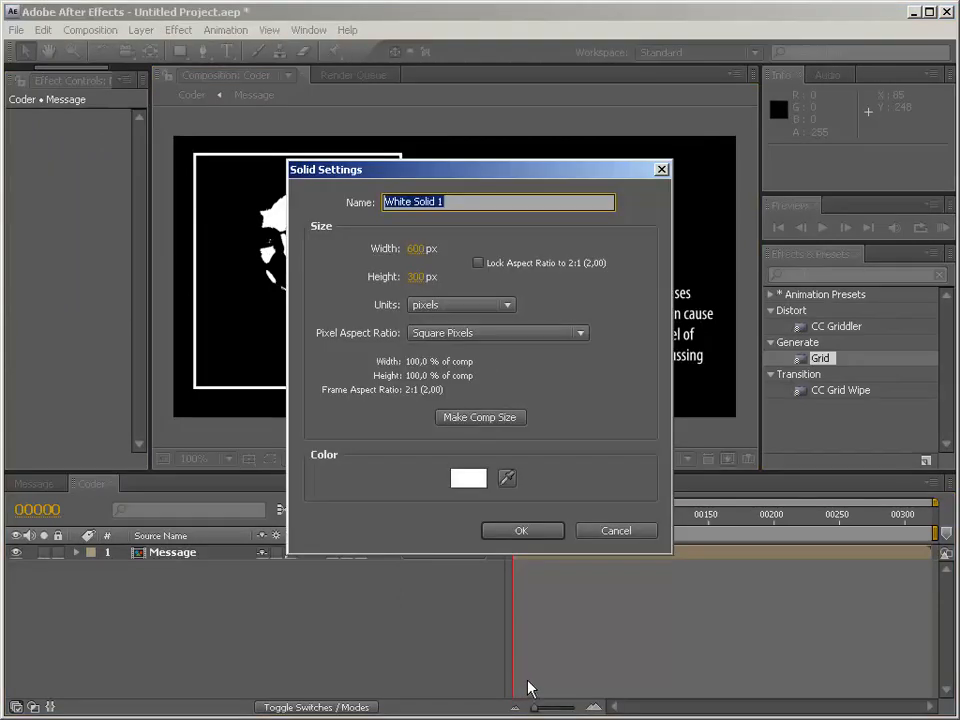
pyautogui.click(517, 536)
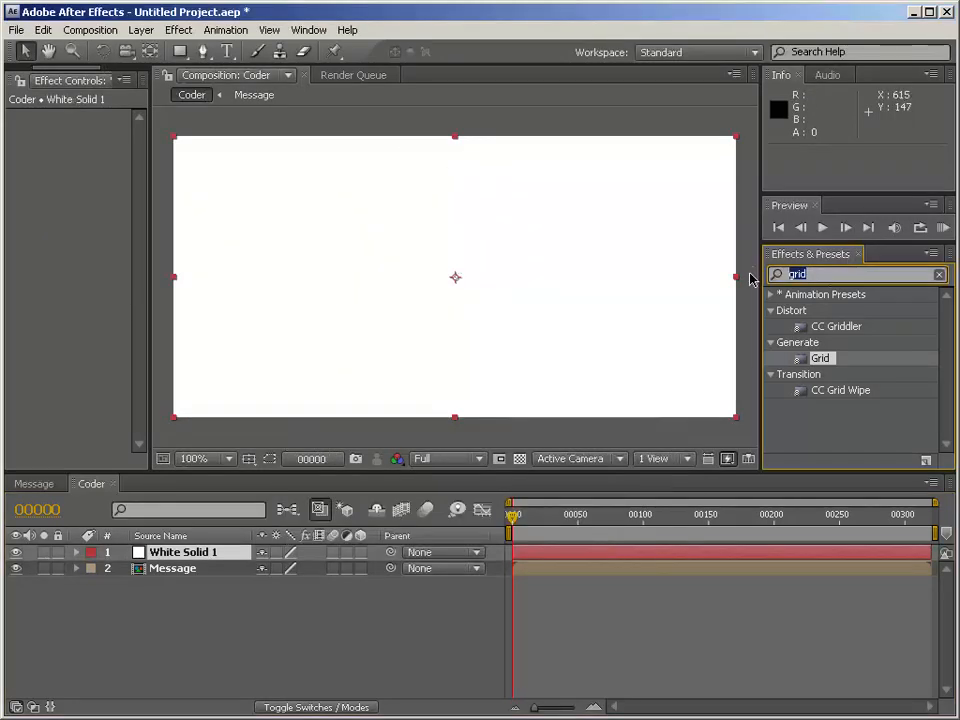
pyautogui.write('fract')
pyautogui.moveTo(840, 406); pyautogui.dragTo(499, 311)
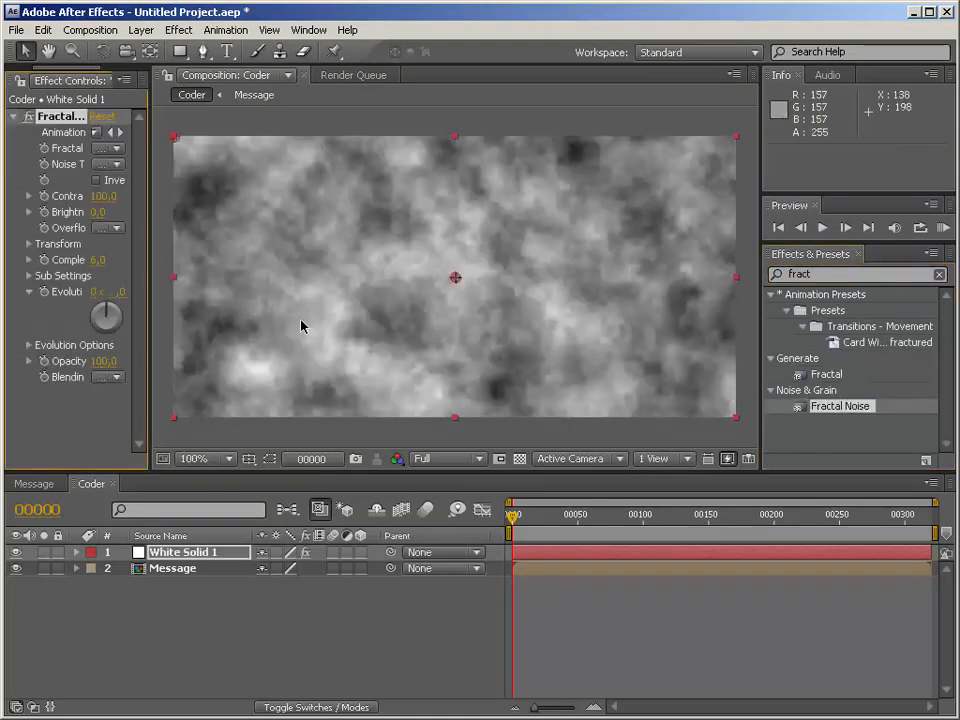
# Check the Message composition's background against the transparency grid
pyautogui.click(34, 484)
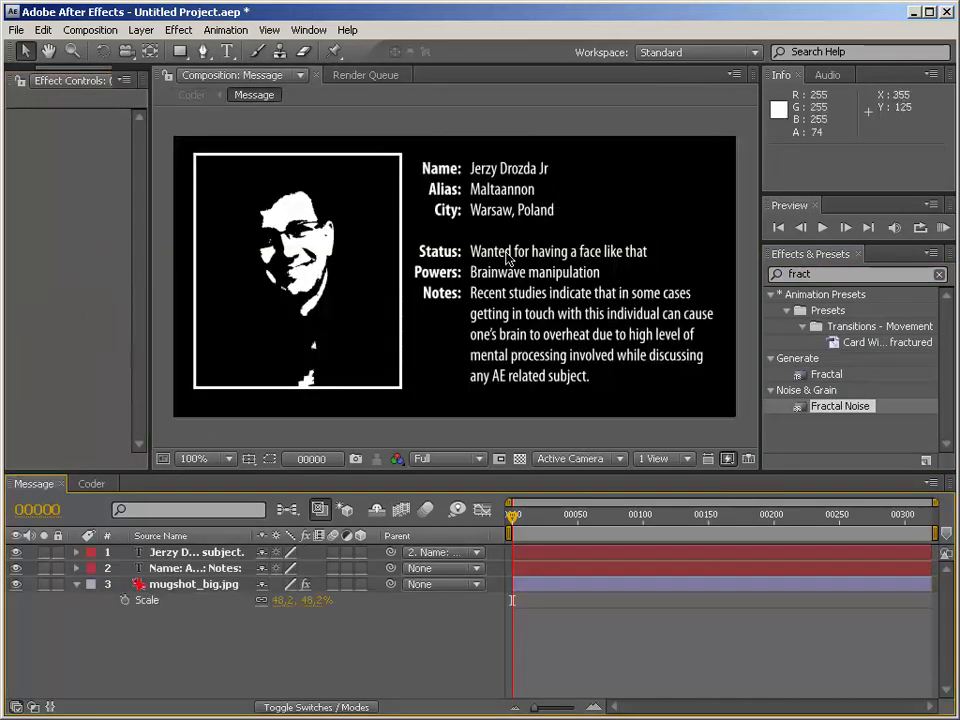
pyautogui.click(521, 462)
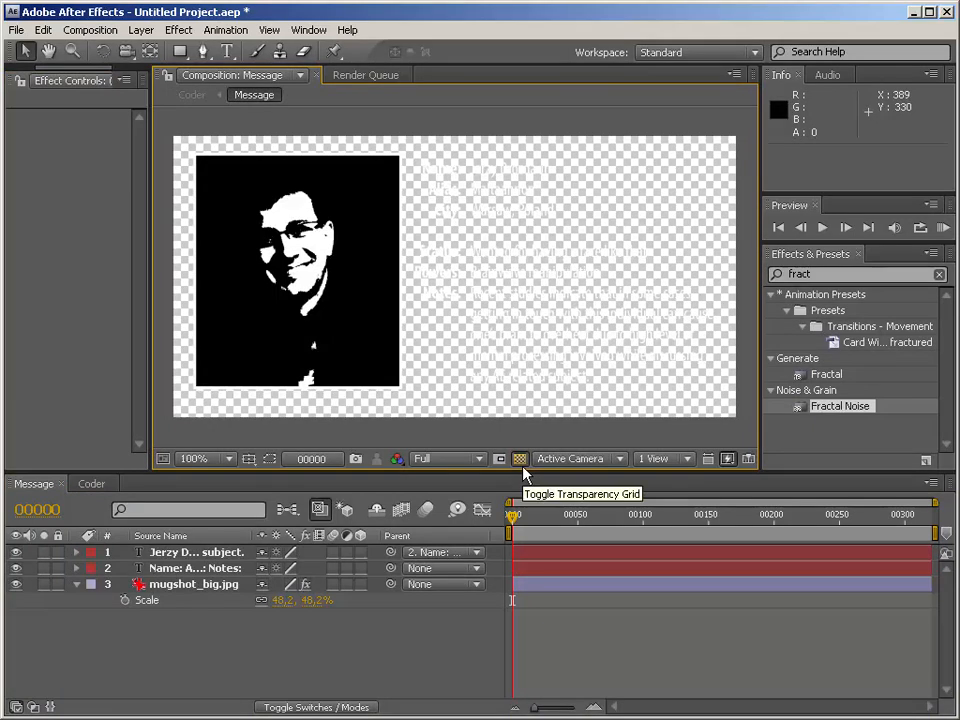
pyautogui.click(521, 462)
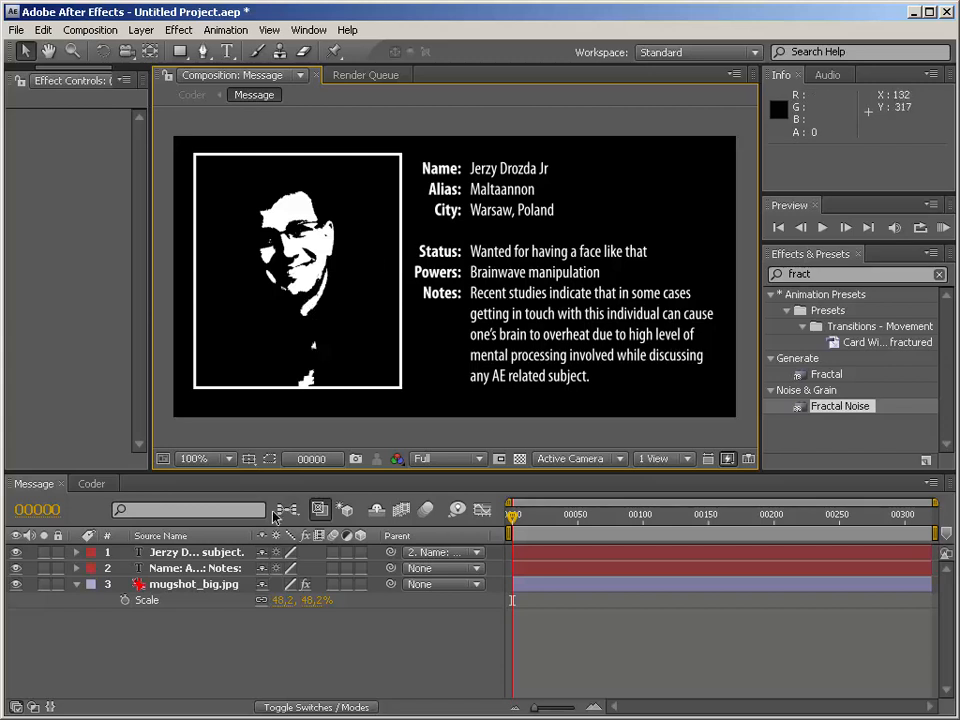
# Show the effects on the mugshot_big.jpg layer and turn off both Colorama and Threshold
pyautogui.click(310, 348)
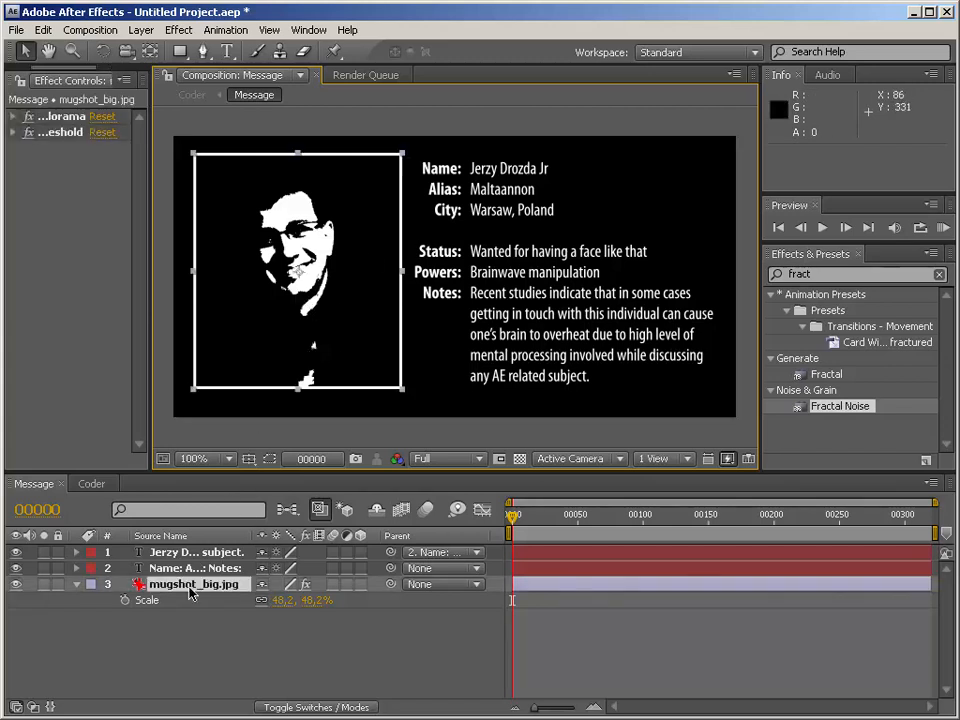
pyautogui.moveTo(151, 300); pyautogui.dragTo(244, 300)
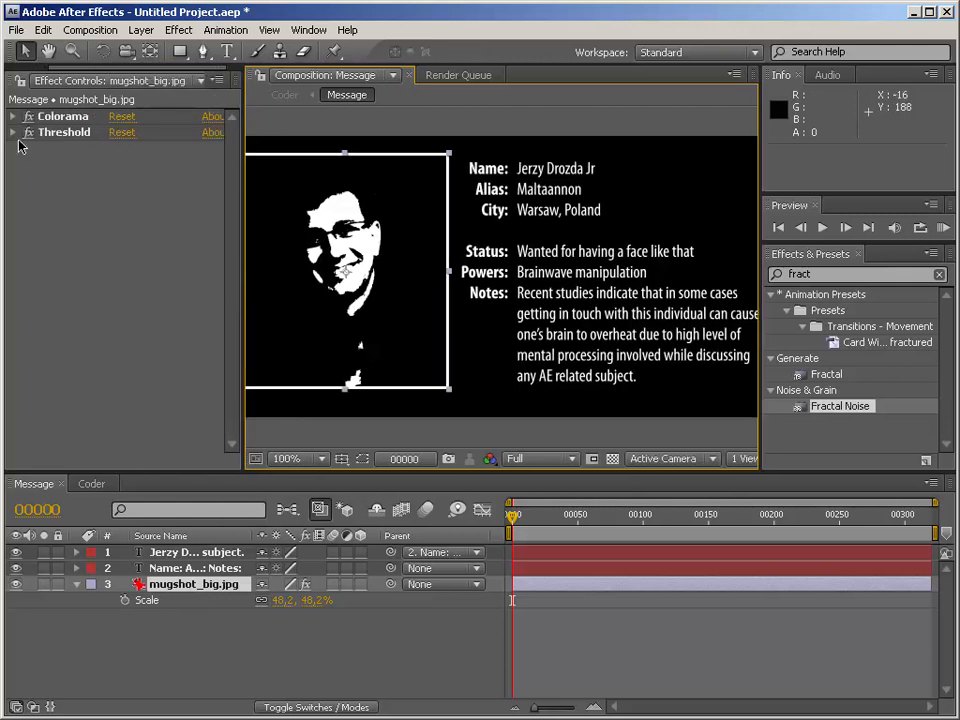
pyautogui.click(13, 132)
pyautogui.click(13, 116)
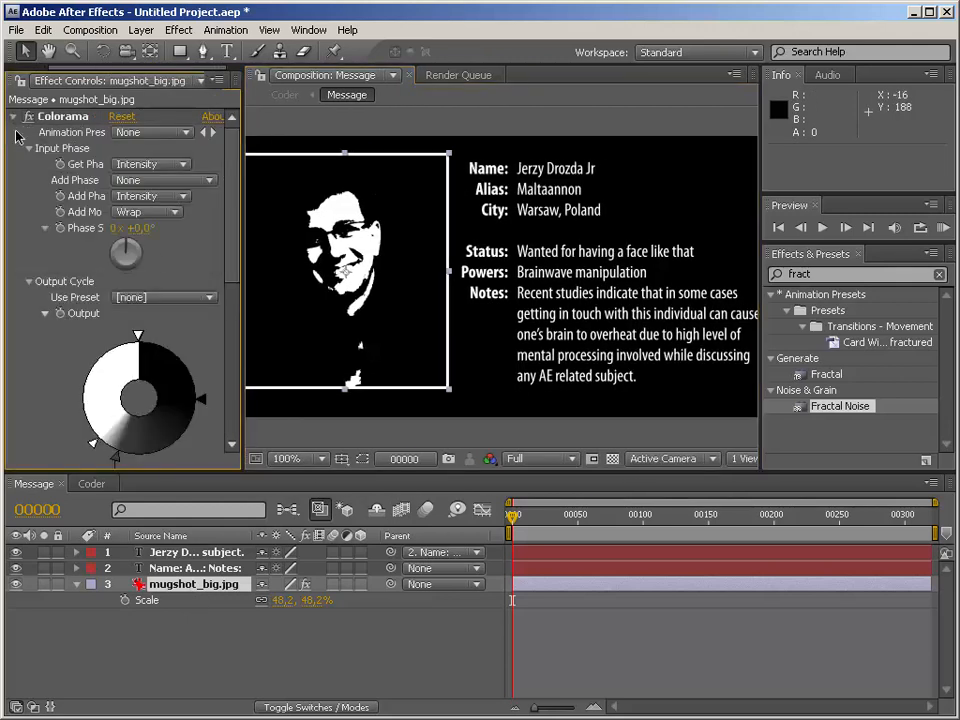
pyautogui.click(13, 116)
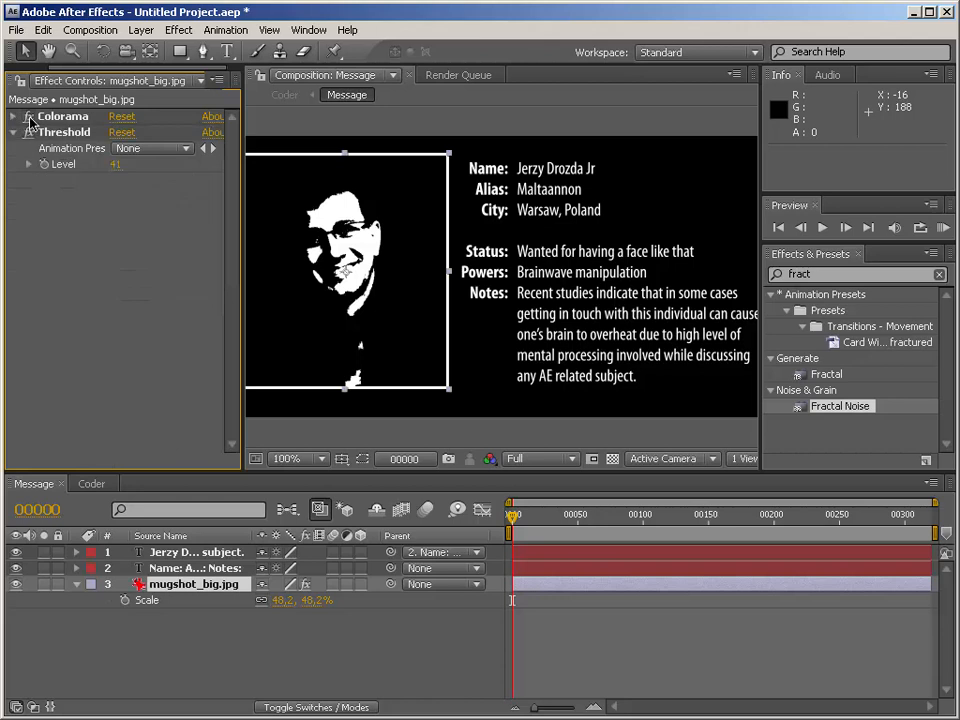
pyautogui.moveTo(28, 116); pyautogui.dragTo(28, 132)
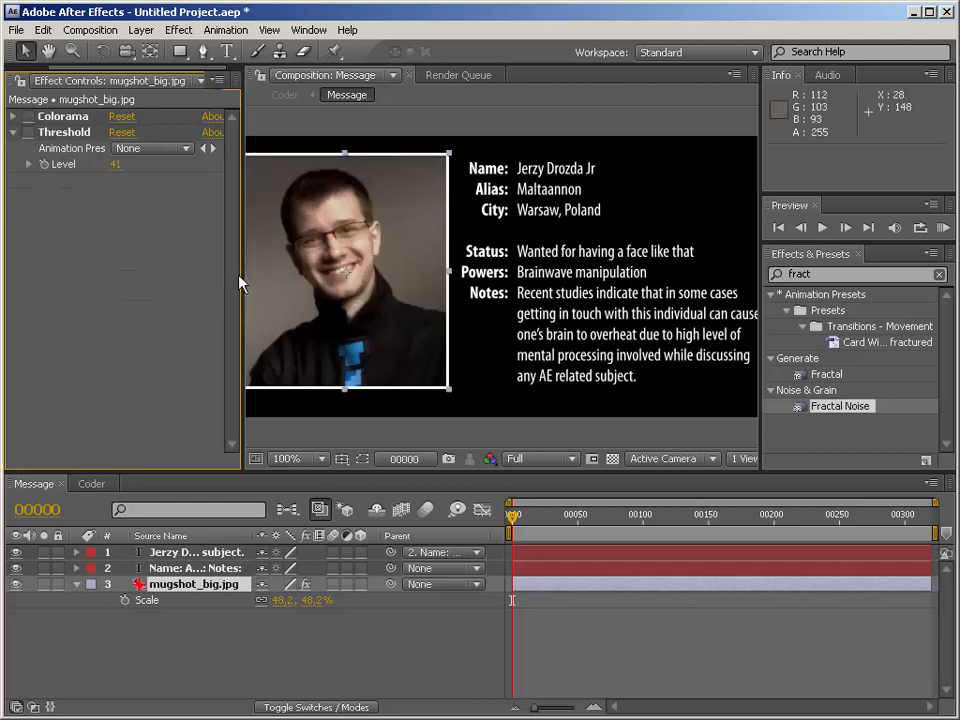
# Try Threshold alone on the mugshot at level 87, and turn it off again
pyautogui.click(28, 133)
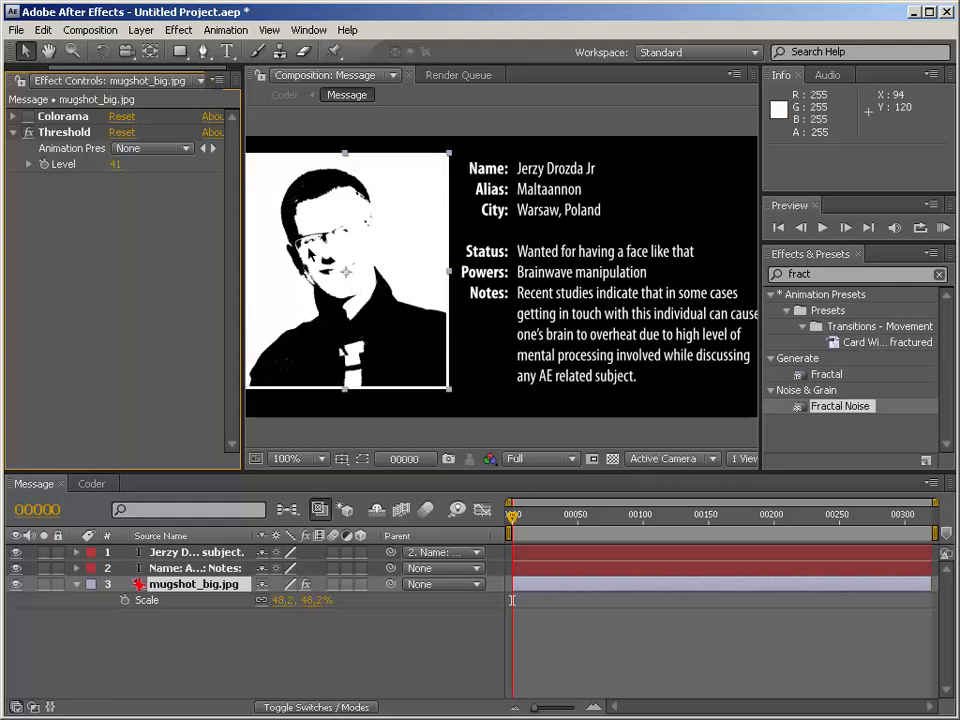
pyautogui.moveTo(116, 163)
pyautogui.mouseDown()
pyautogui.moveTo(139, 163)
pyautogui.moveTo(127, 164)
pyautogui.mouseUp()
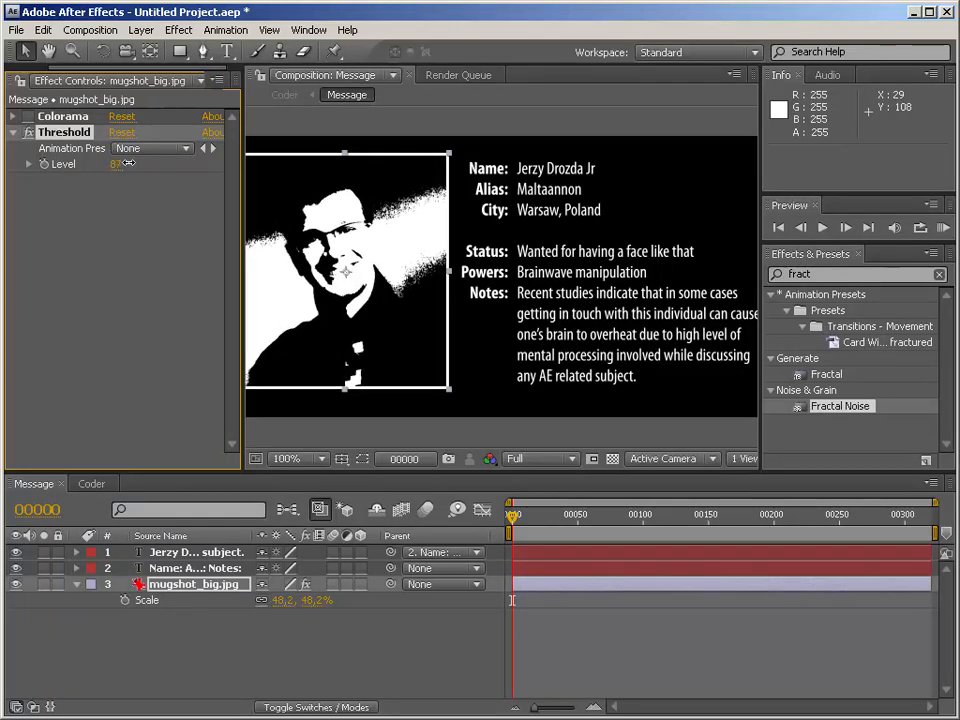
pyautogui.click(29, 132)
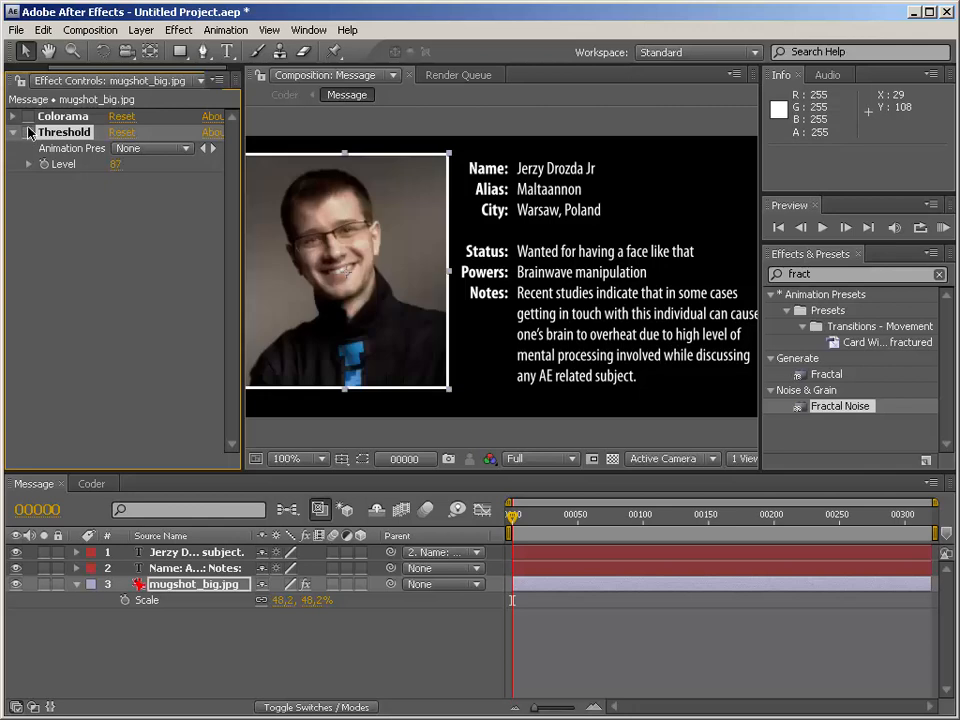
# Turn Colorama back on for the mugshot and slightly shift the dark gray stop on its output cycle
pyautogui.click(27, 122)
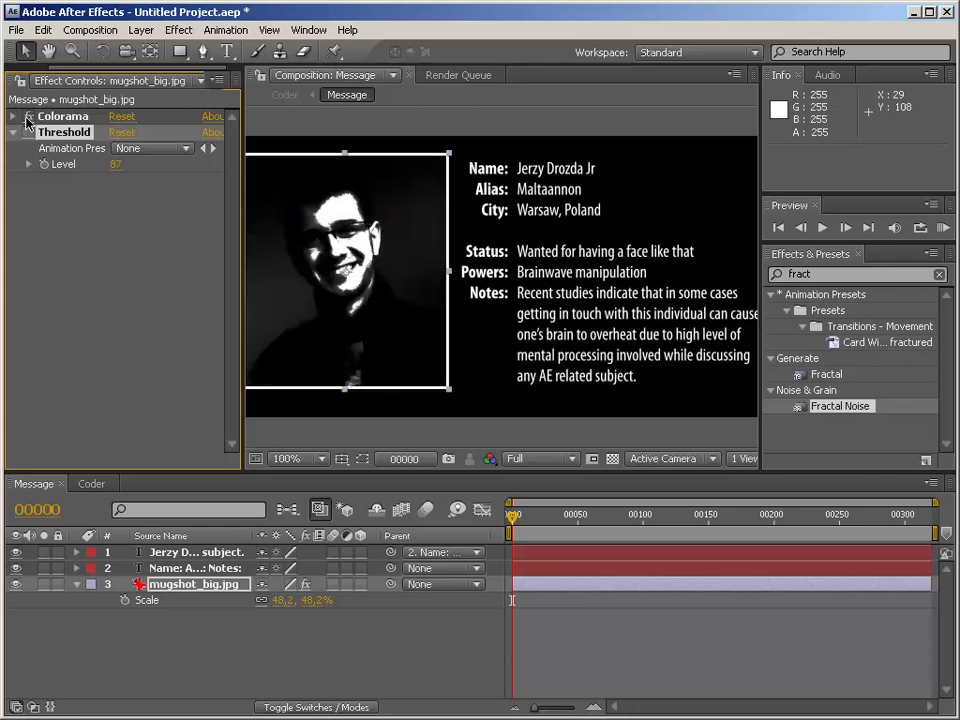
pyautogui.click(13, 116)
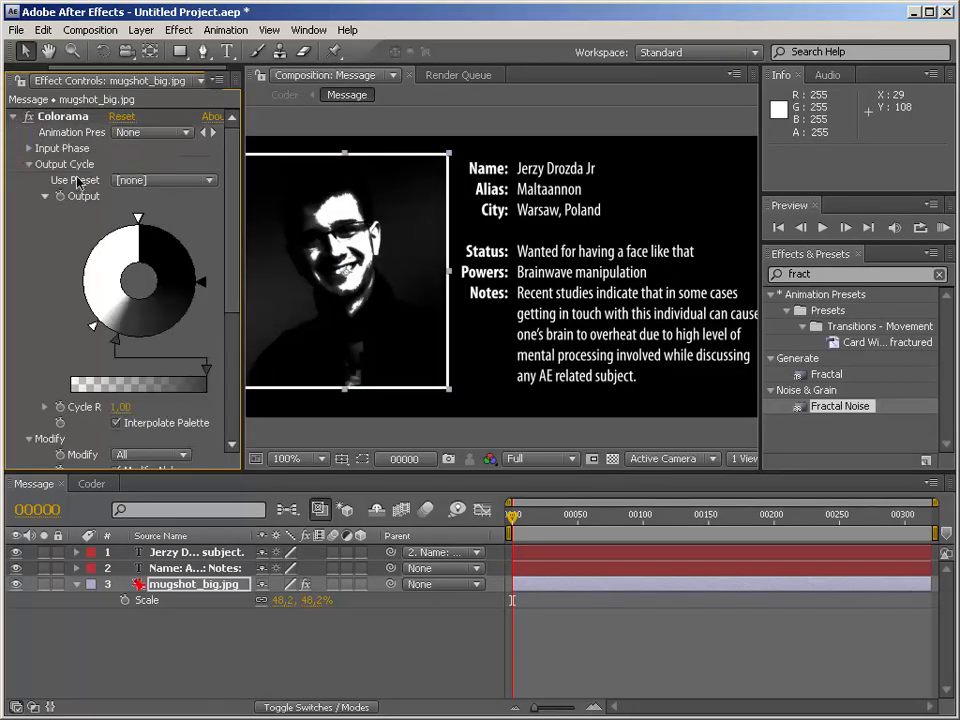
pyautogui.moveTo(117, 345)
pyautogui.mouseDown()
pyautogui.moveTo(165, 345)
pyautogui.moveTo(210, 311)
pyautogui.moveTo(180, 338)
pyautogui.moveTo(128, 328)
pyautogui.mouseUp()
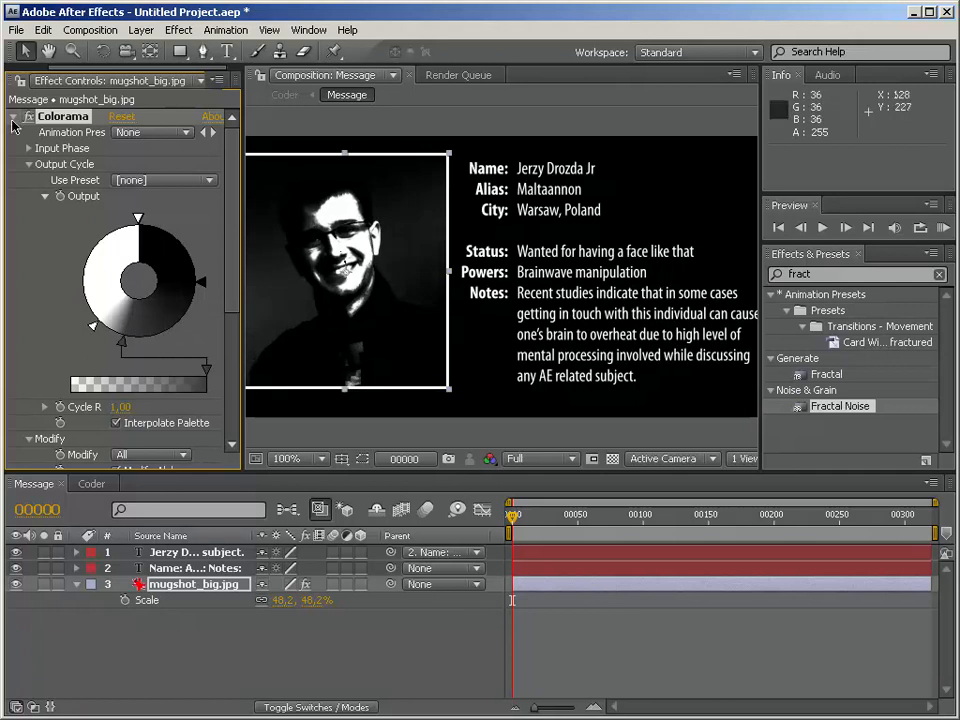
pyautogui.click(13, 118)
# Turn the mugshot's Threshold effect back on and set its level to 41
pyautogui.click(29, 133)
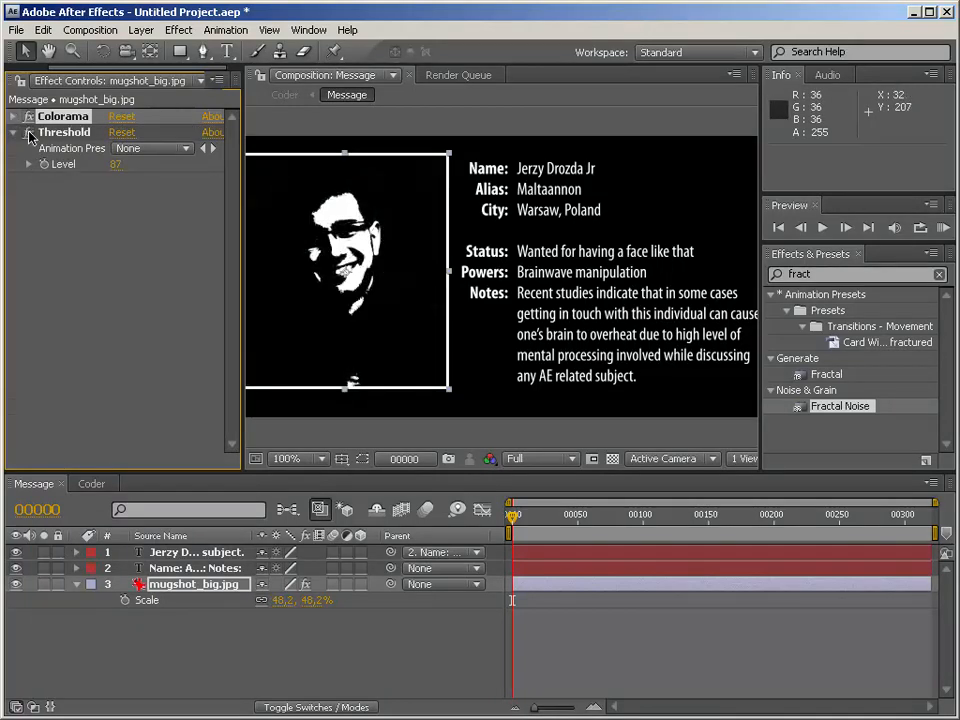
pyautogui.moveTo(115, 164); pyautogui.dragTo(100, 166)
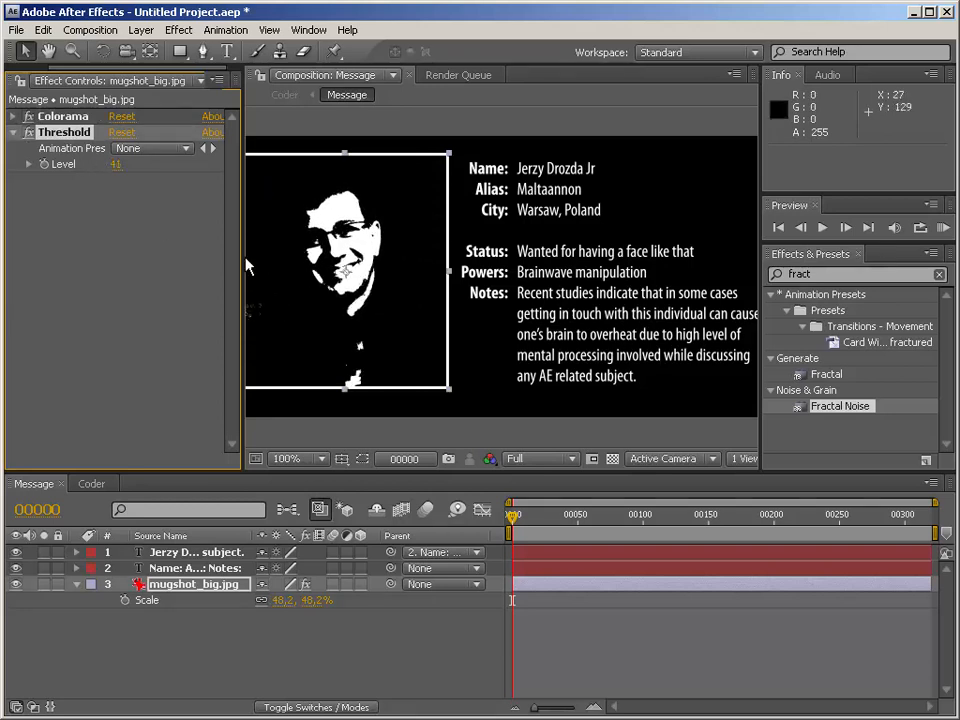
pyautogui.moveTo(242, 257); pyautogui.dragTo(167, 257)
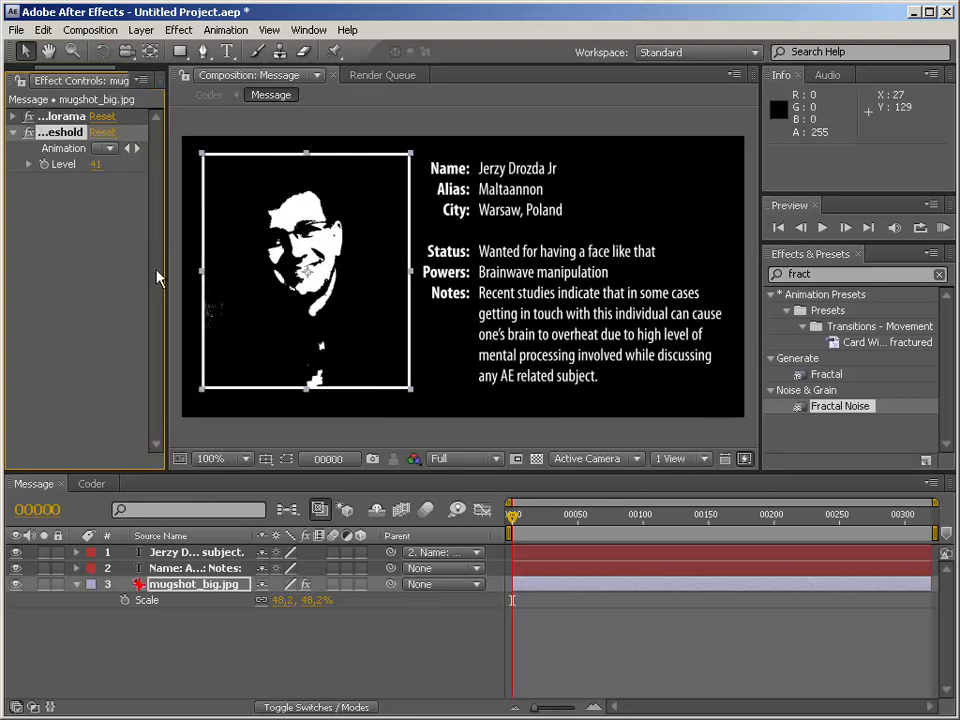
# Return to the Coder composition and apply the Threshold effect to the fractal noise solid
pyautogui.click(94, 487)
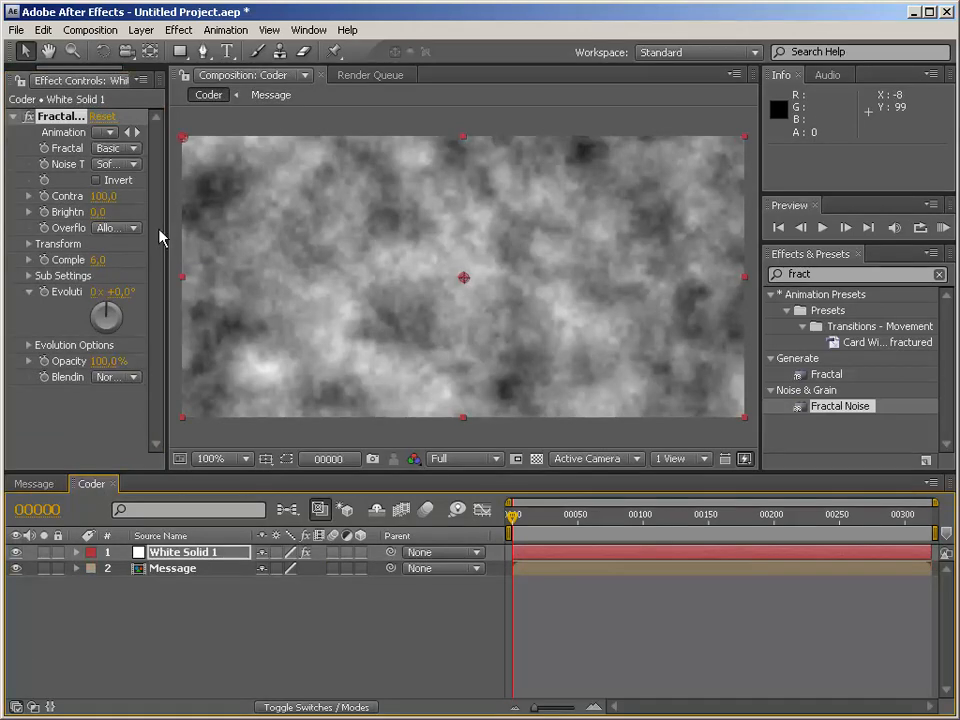
pyautogui.moveTo(168, 235); pyautogui.dragTo(200, 228)
pyautogui.doubleClick(855, 274)
pyautogui.write('thre')
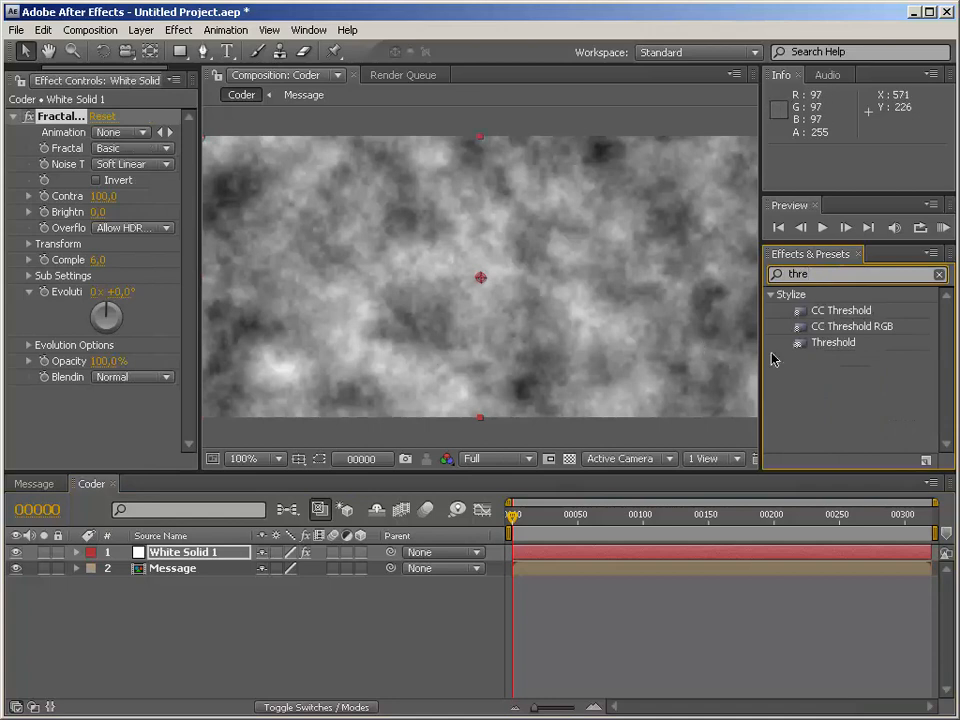
pyautogui.moveTo(820, 343); pyautogui.dragTo(420, 333)
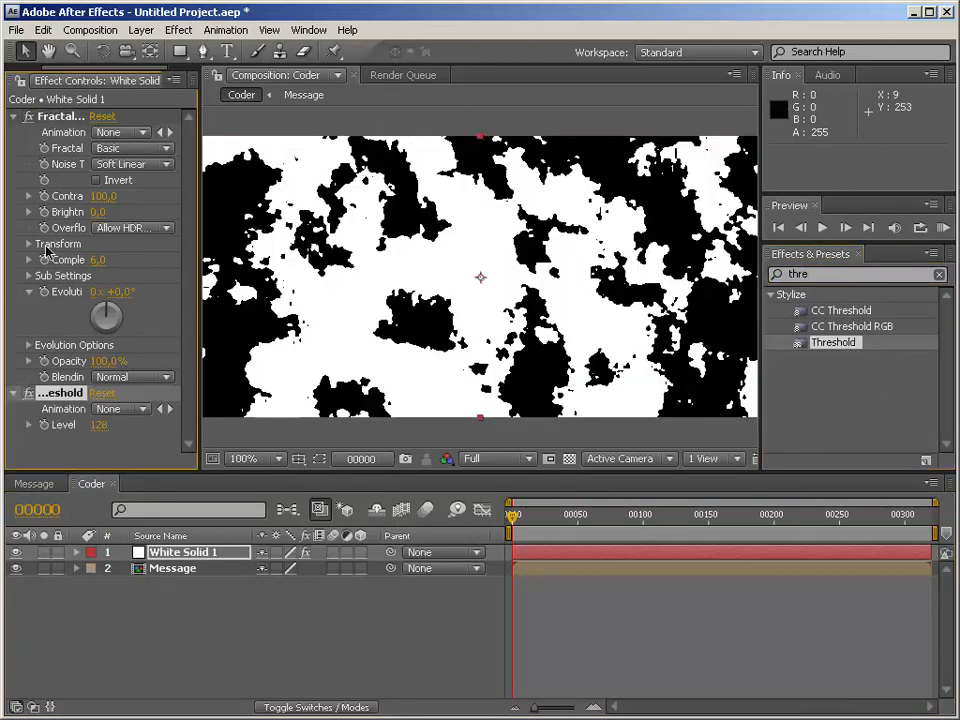
# Turn off uniform scaling for the solid's Fractal Noise and set Scale Width to 2 and Scale Height to 79
pyautogui.click(30, 244)
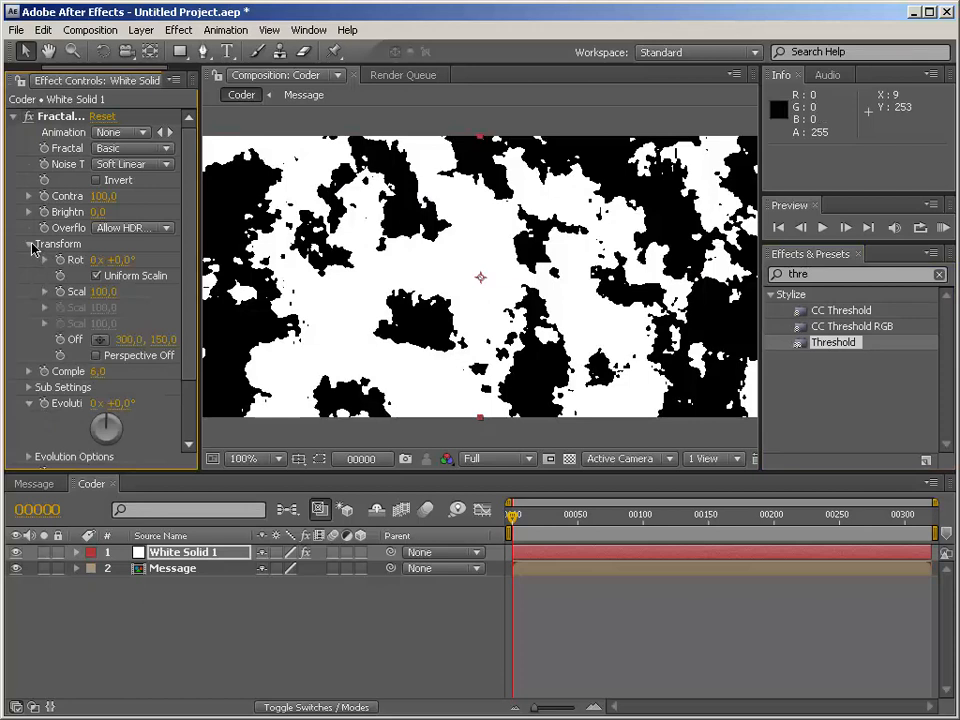
pyautogui.click(99, 278)
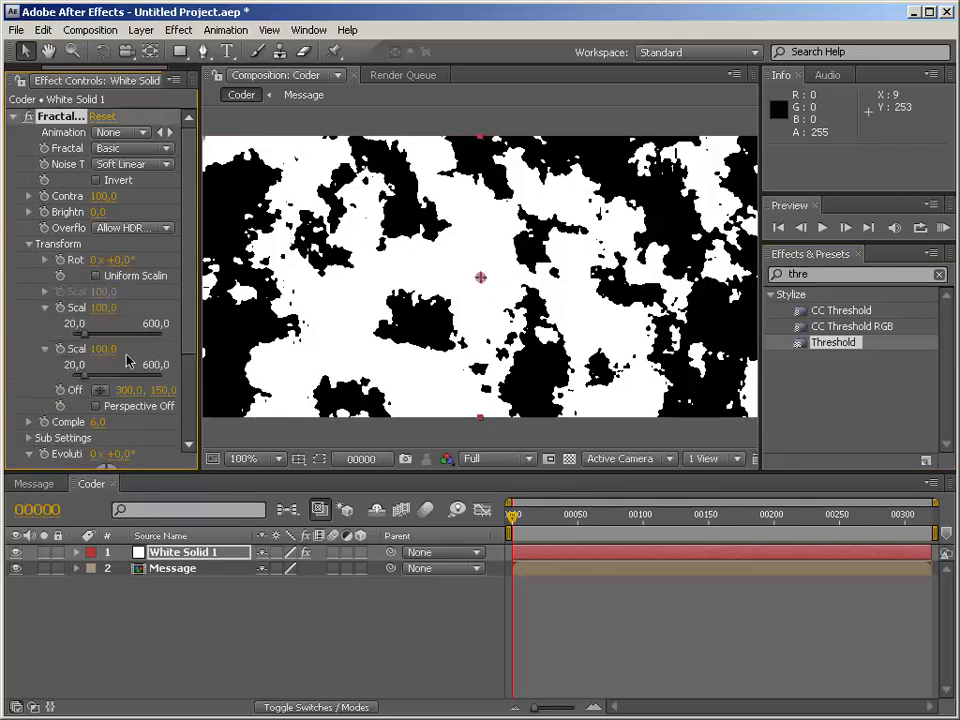
pyautogui.moveTo(197, 354); pyautogui.dragTo(313, 355)
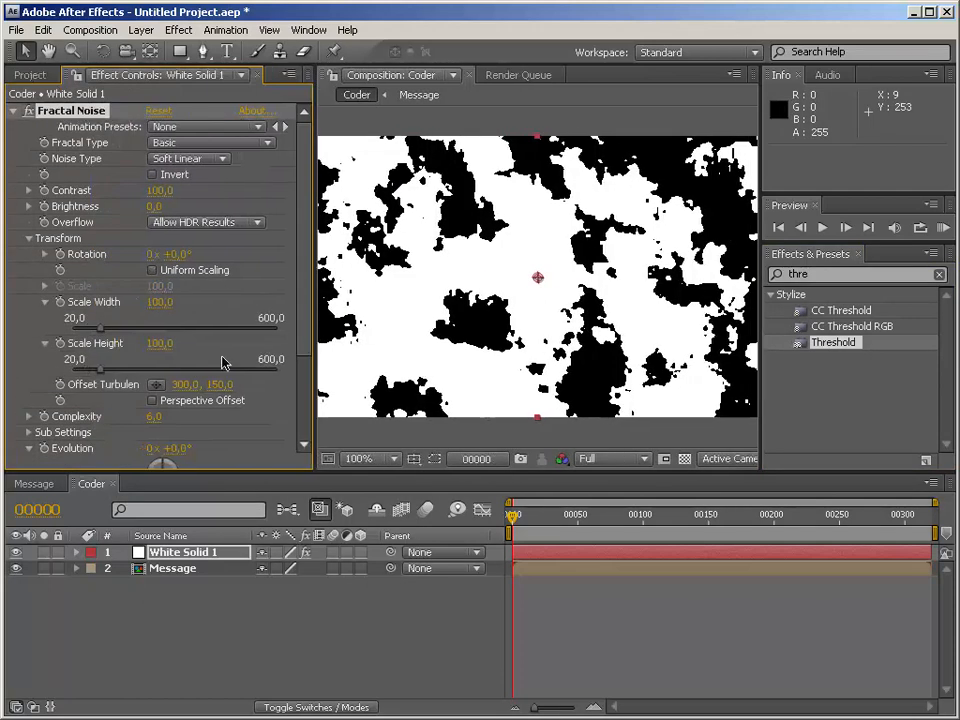
pyautogui.moveTo(156, 302); pyautogui.dragTo(52, 302)
pyautogui.moveTo(152, 348)
pyautogui.mouseDown()
pyautogui.moveTo(221, 343)
pyautogui.moveTo(12, 331)
pyautogui.moveTo(85, 325)
pyautogui.moveTo(73, 328)
pyautogui.mouseUp()
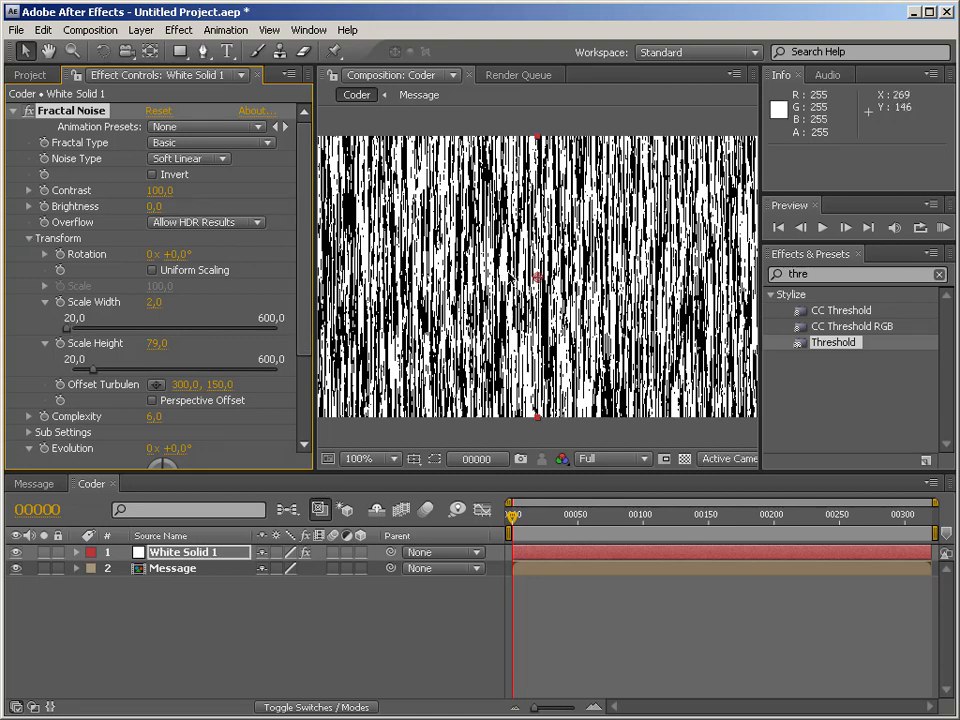
# Add the expression time * 100 to the Fractal Noise Evolution and preview the animation
pyautogui.moveTo(300, 357); pyautogui.dragTo(297, 442)
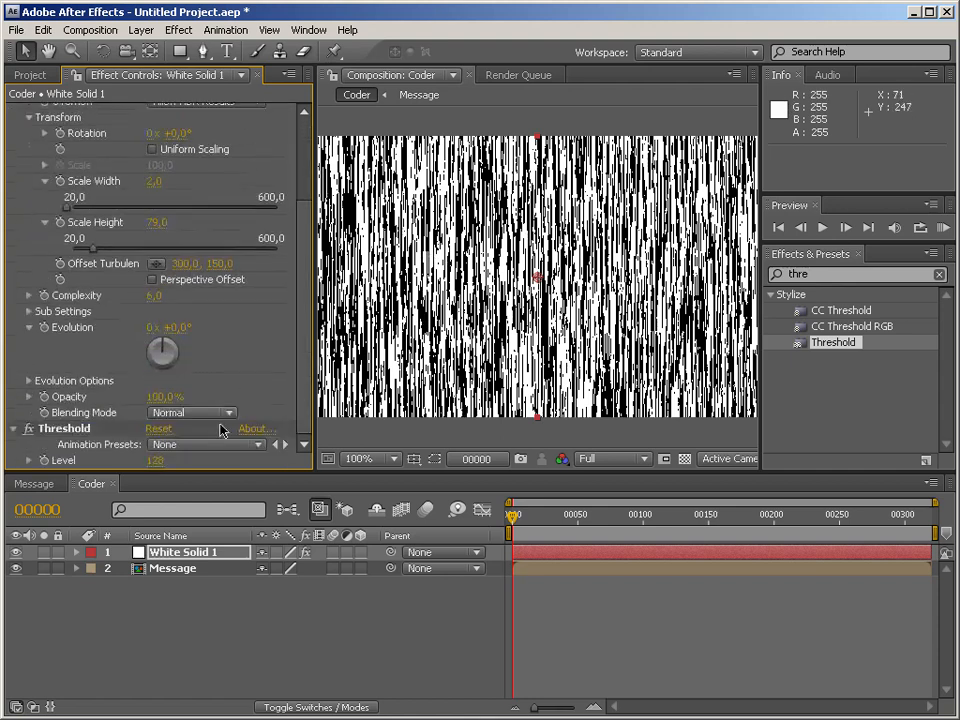
pyautogui.keyDown('alt'); pyautogui.click(43, 329); pyautogui.keyUp('alt')
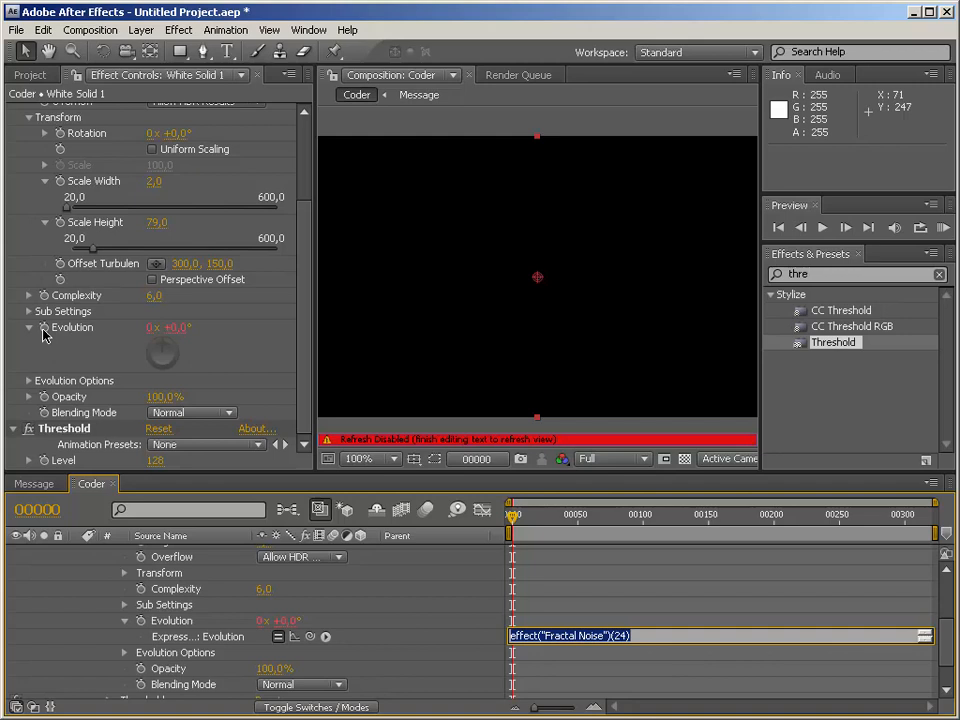
pyautogui.write('time * 100')
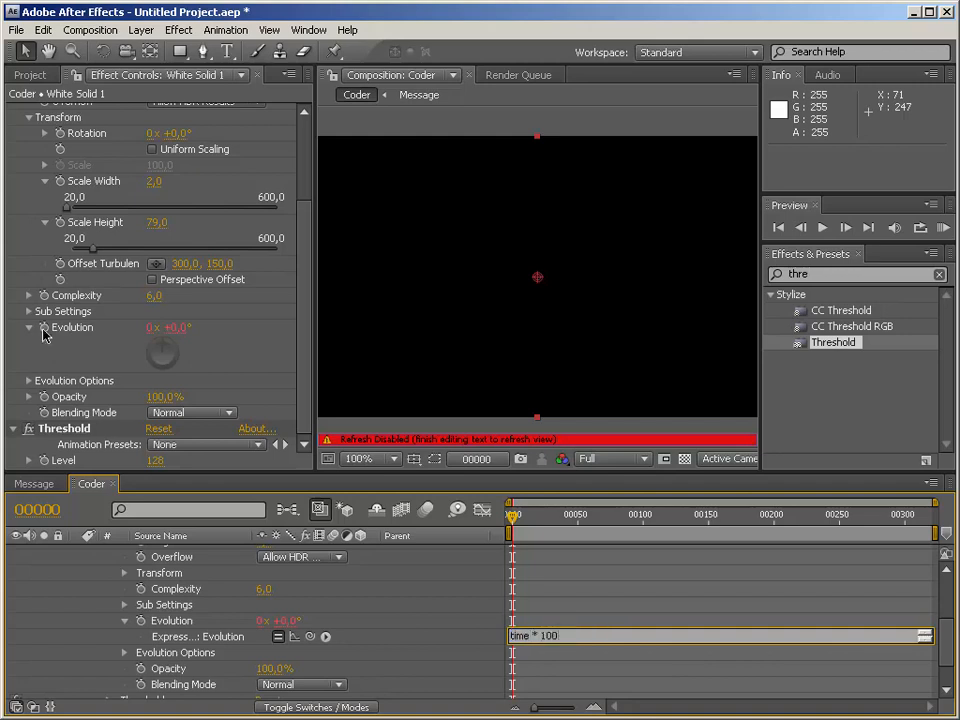
pyautogui.press('KP_Enter')
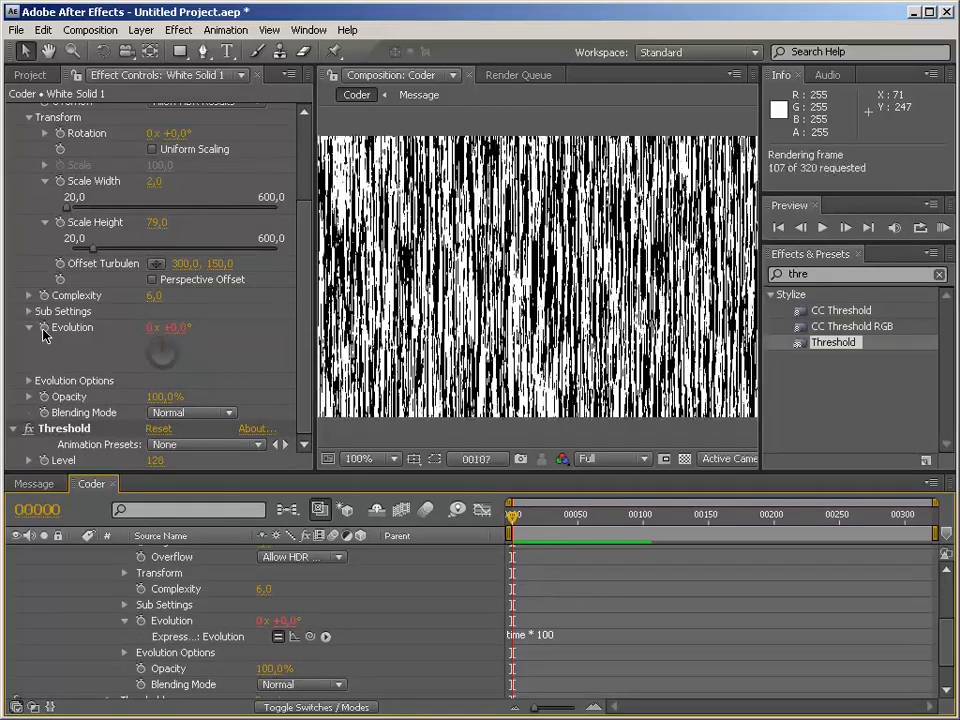
pyautogui.press('space')
pyautogui.press('space')
# Try the Evolution expression as time * 200 and preview the faster noise
pyautogui.click(552, 636)
pyautogui.click(548, 636)
pyautogui.write('2')
pyautogui.click(588, 668)
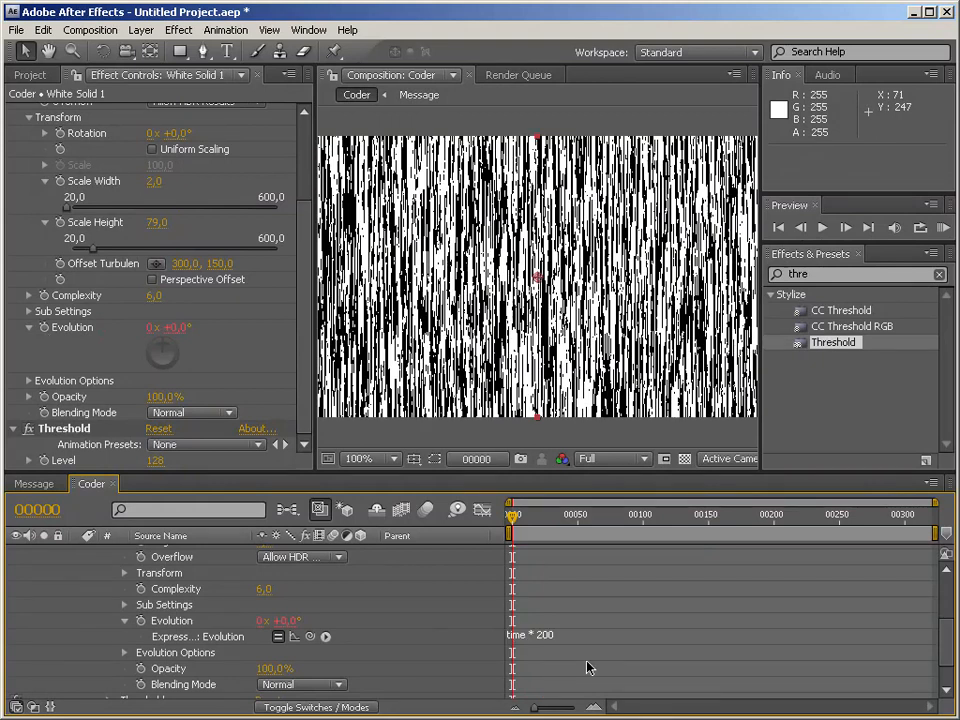
pyautogui.press('space')
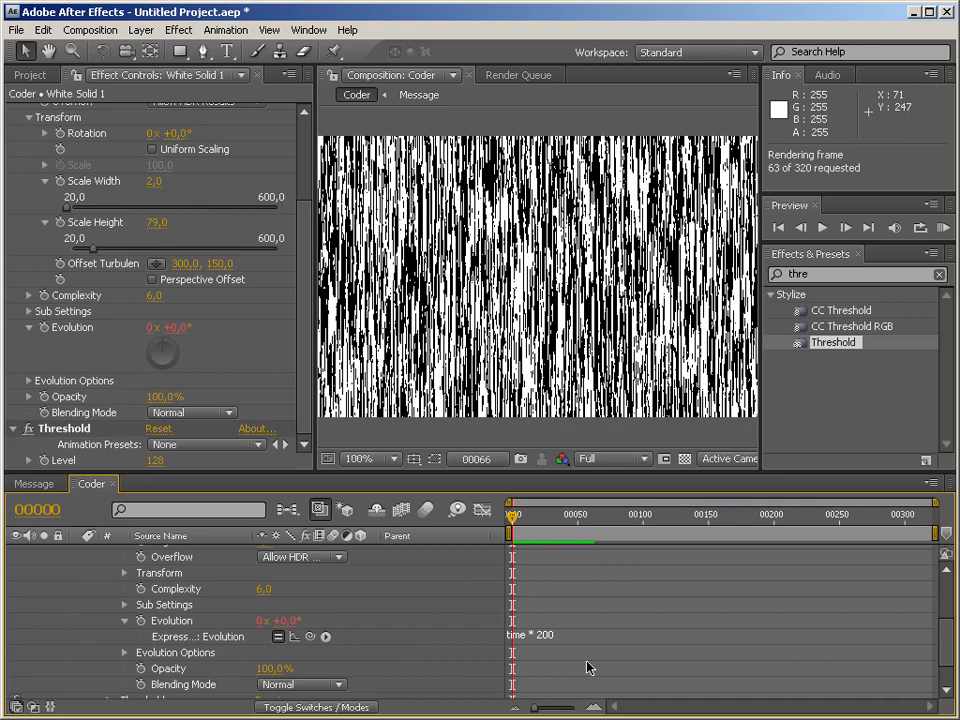
# Change the Evolution expression to time * 500 and preview the noise animation
pyautogui.click(553, 637)
pyautogui.click(553, 637)
pyautogui.press('BackSpace')
pyautogui.click(557, 648)
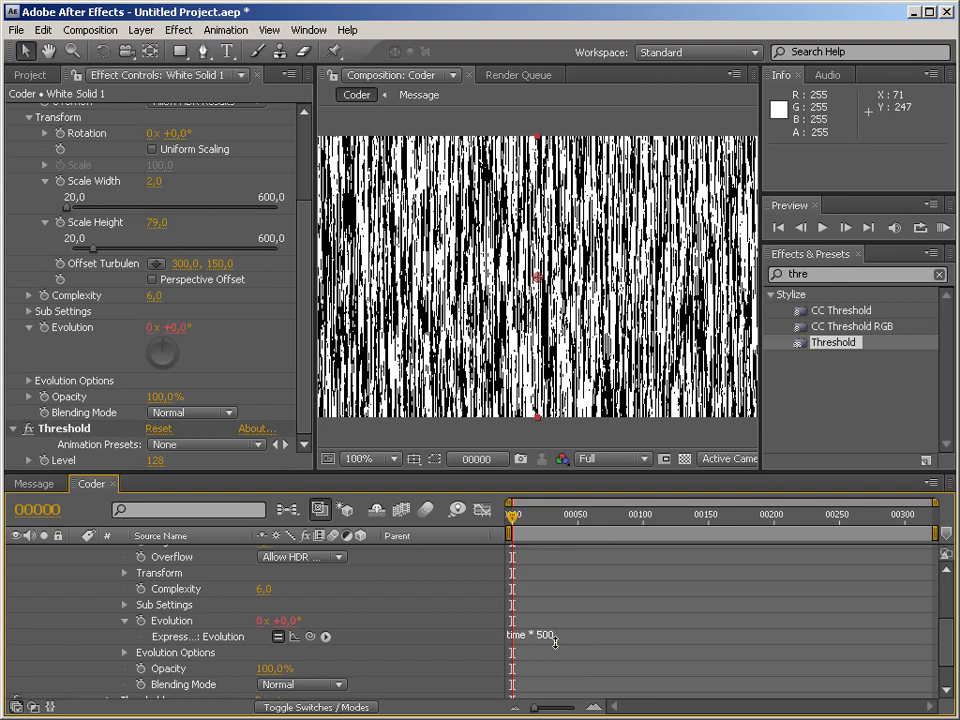
pyautogui.press('KP_0')
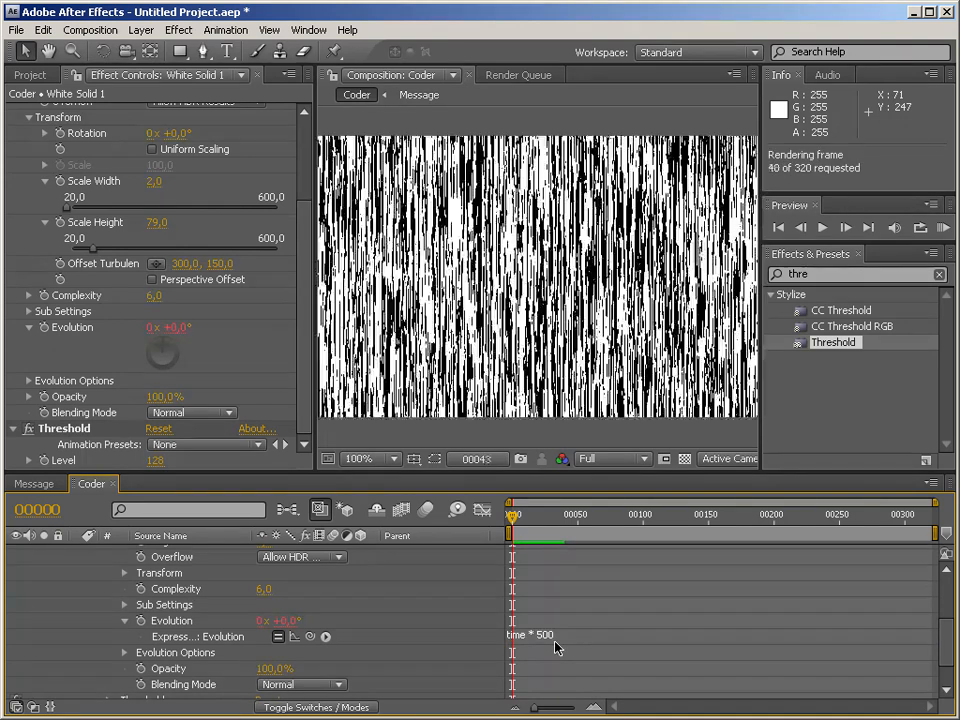
pyautogui.press('space')
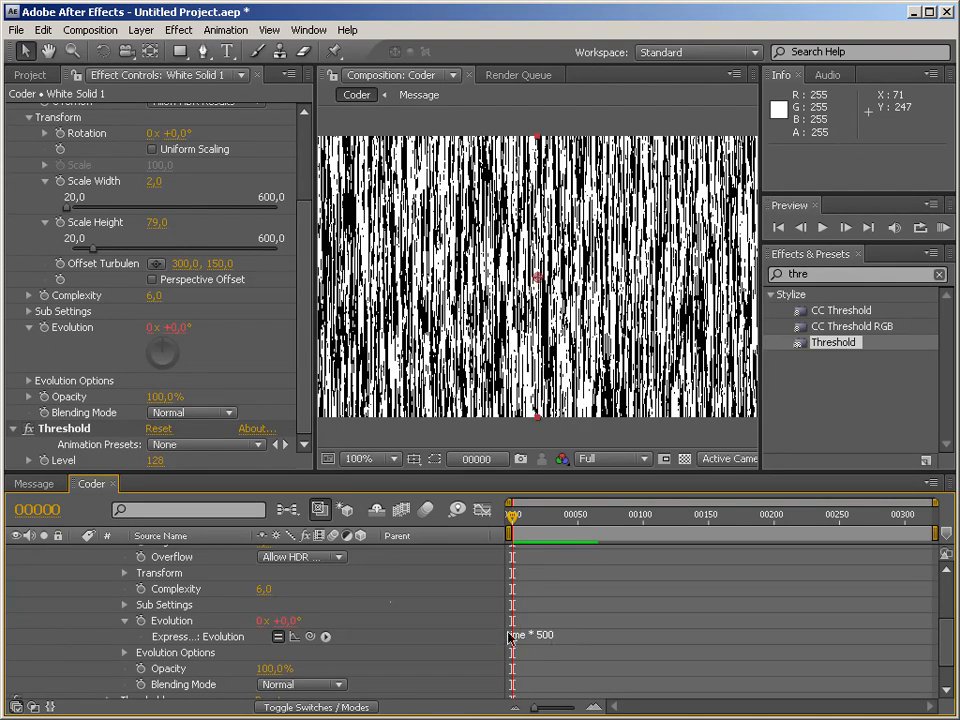
# Test the vertical Offset Turbulence, give the property the expression [value[0], time * 200], and scrub the timeline to check the motion
pyautogui.moveTo(219, 264); pyautogui.dragTo(180, 288)
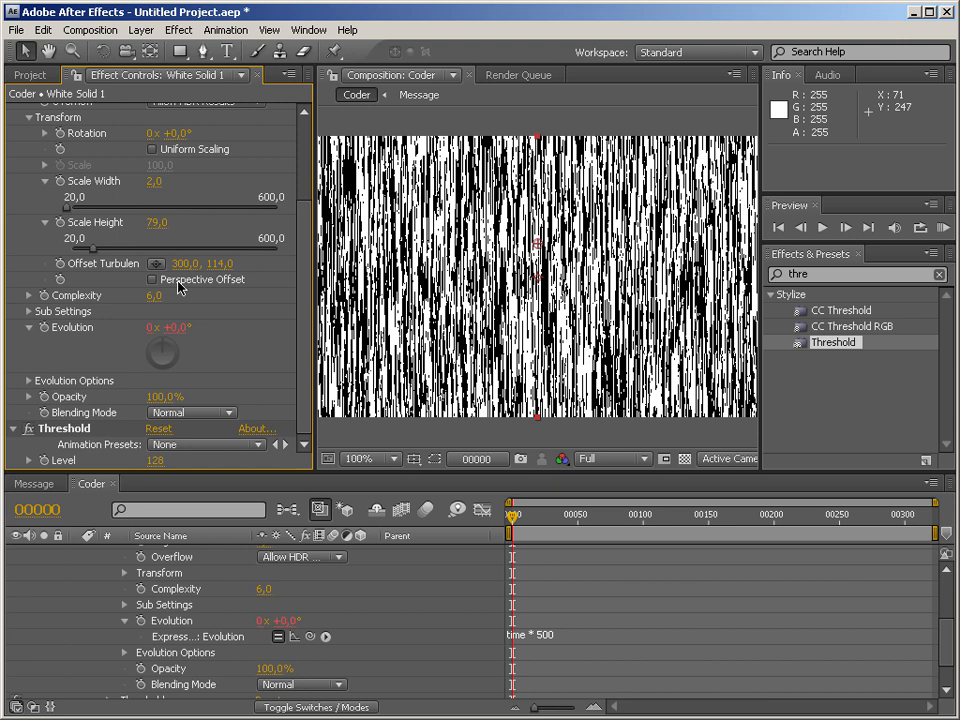
pyautogui.moveTo(222, 275); pyautogui.dragTo(258, 276)
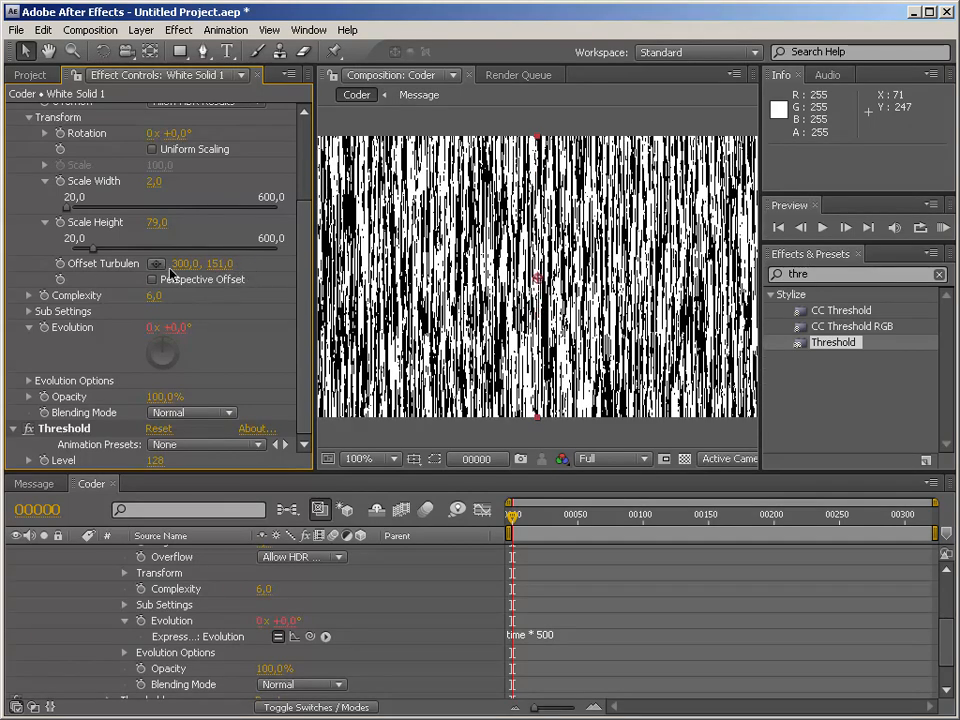
pyautogui.keyDown('alt'); pyautogui.click(60, 263); pyautogui.keyUp('alt')
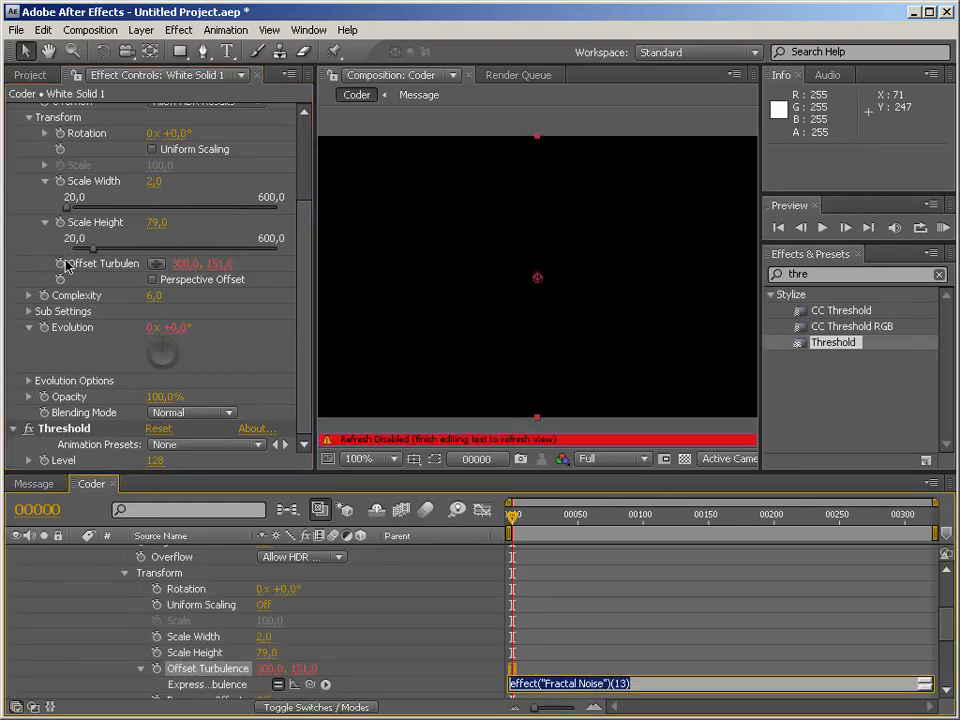
pyautogui.press('BackSpace')
pyautogui.write('[value[0], time * 200')
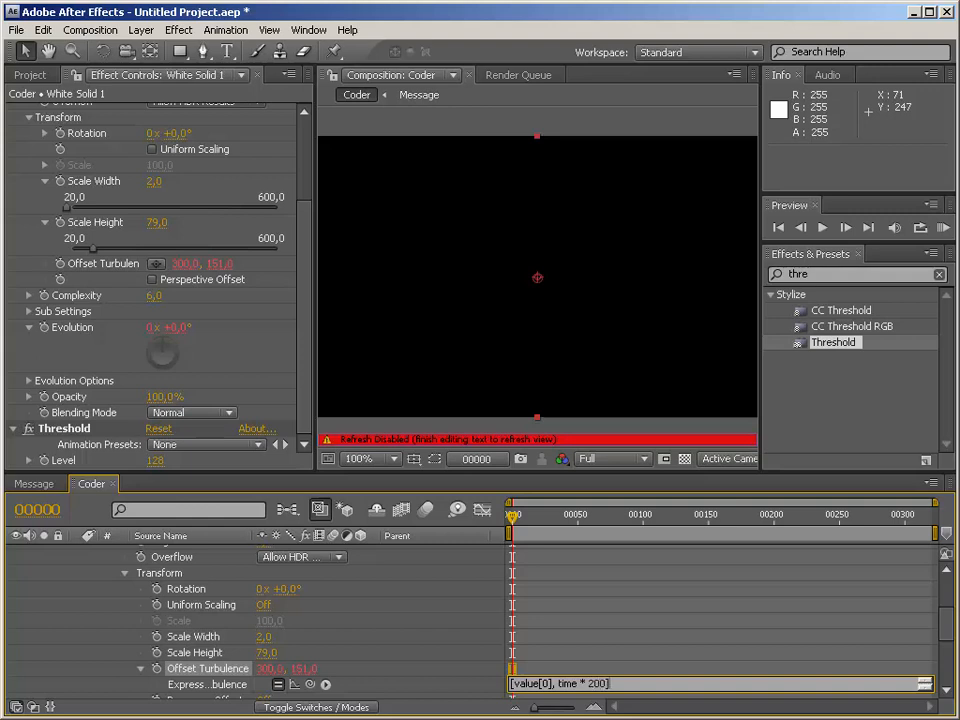
pyautogui.click(638, 673)
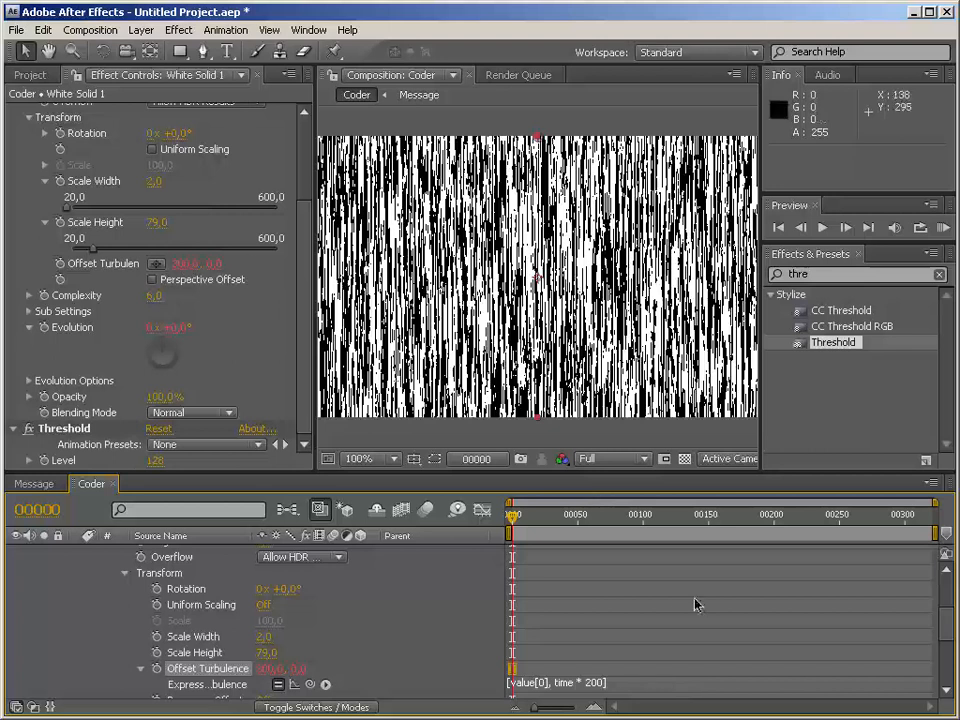
pyautogui.moveTo(510, 514); pyautogui.dragTo(528, 517)
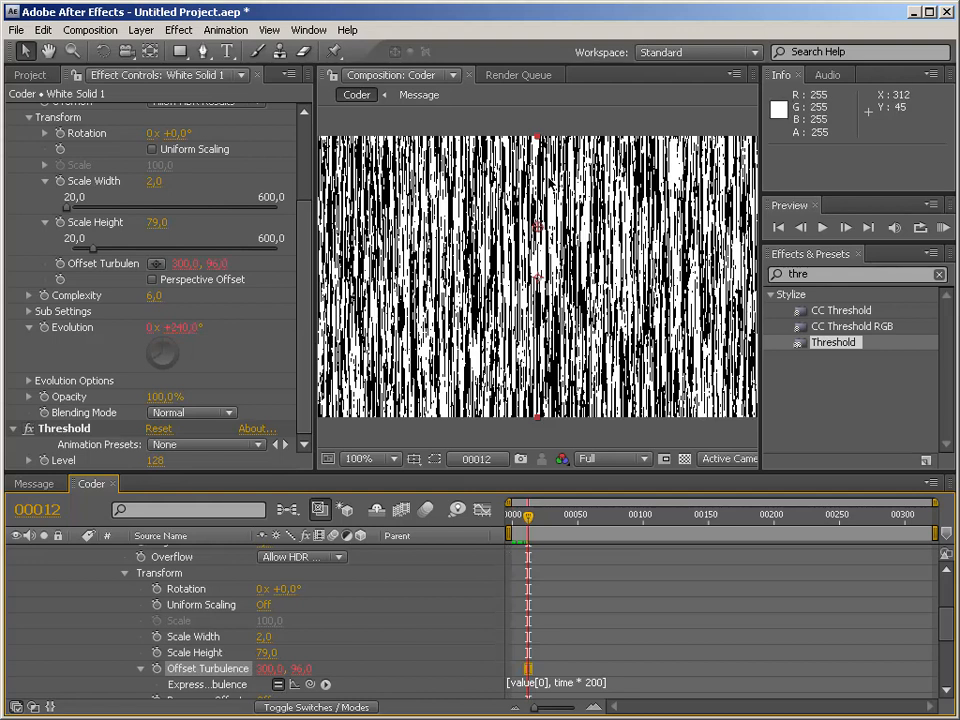
# Reverse the vertical motion with the Offset Turbulence expression [value[0], -time * 200], and set the horizontal offset to 328
pyautogui.click(557, 683)
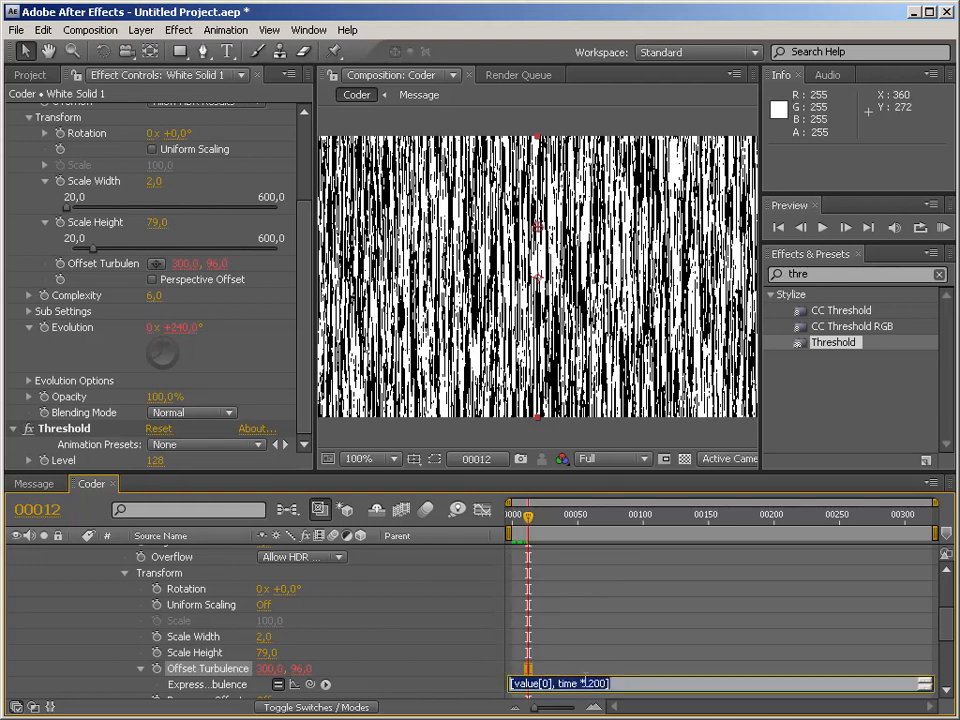
pyautogui.write('-')
pyautogui.press('KP_Enter')
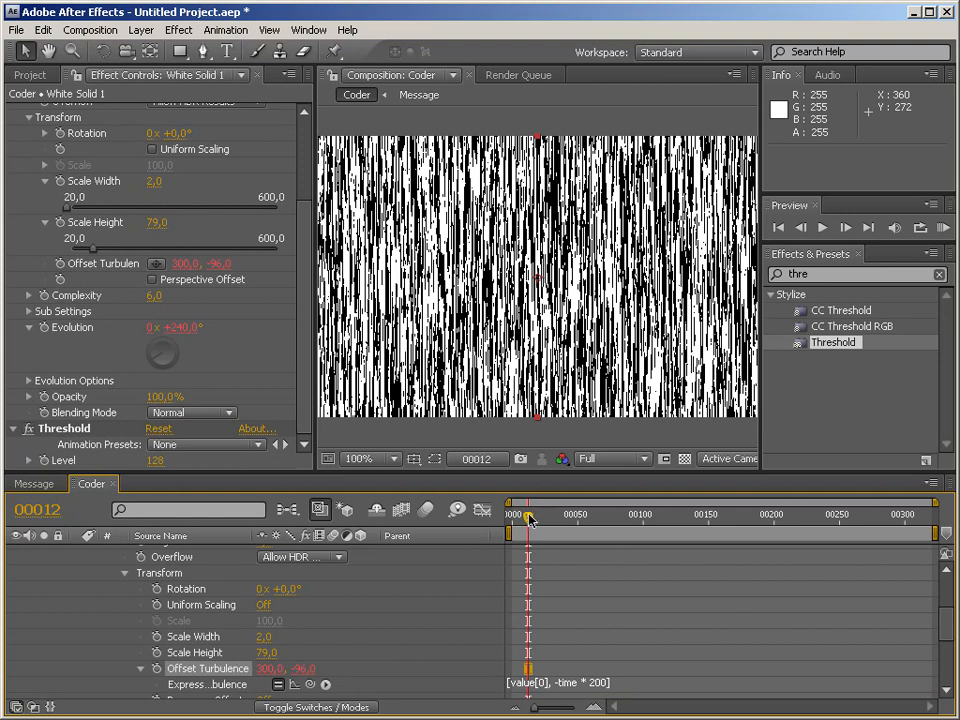
pyautogui.moveTo(529, 519); pyautogui.dragTo(665, 519)
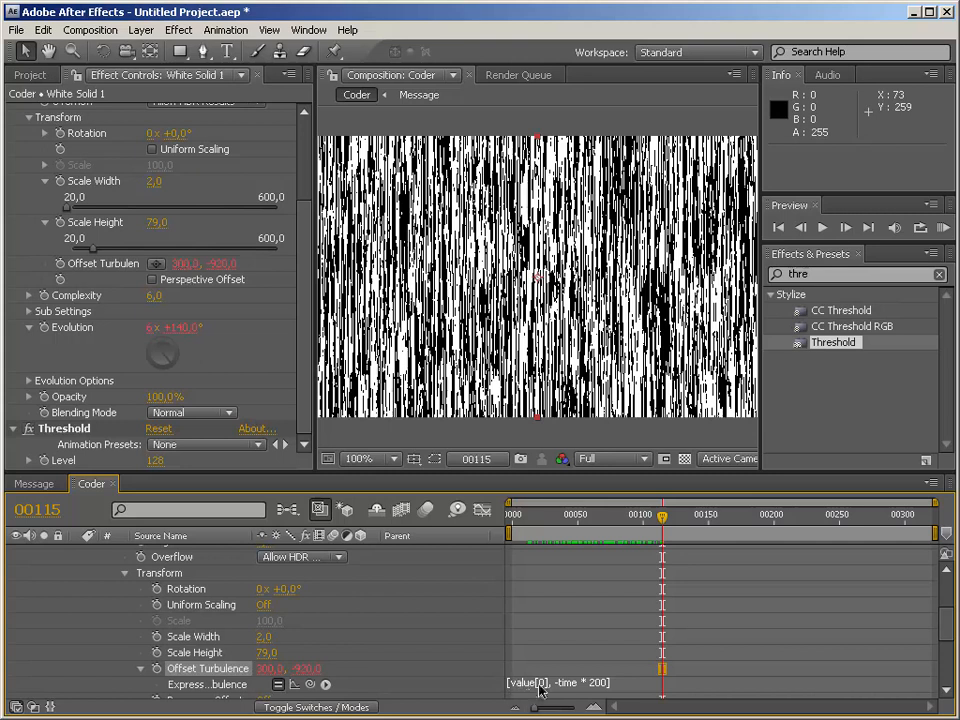
pyautogui.moveTo(185, 265); pyautogui.dragTo(211, 270)
# Narrow the effect settings area and collapse both effects and the White Solid 1 layer's properties
pyautogui.moveTo(315, 362); pyautogui.dragTo(184, 360)
pyautogui.moveTo(171, 243); pyautogui.dragTo(171, 119)
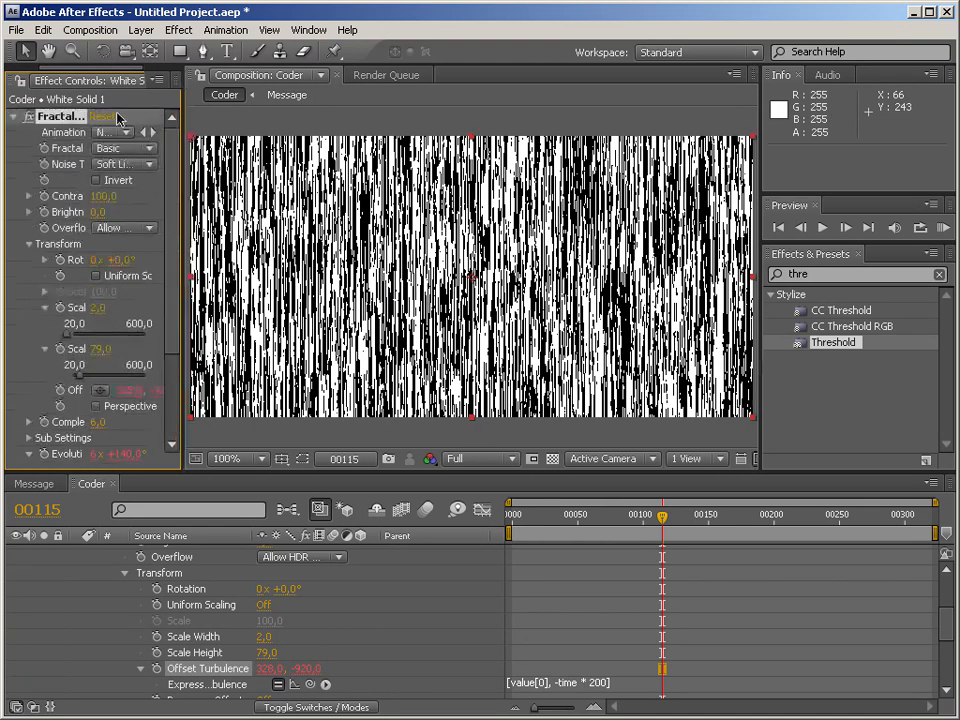
pyautogui.click(14, 118)
pyautogui.click(13, 132)
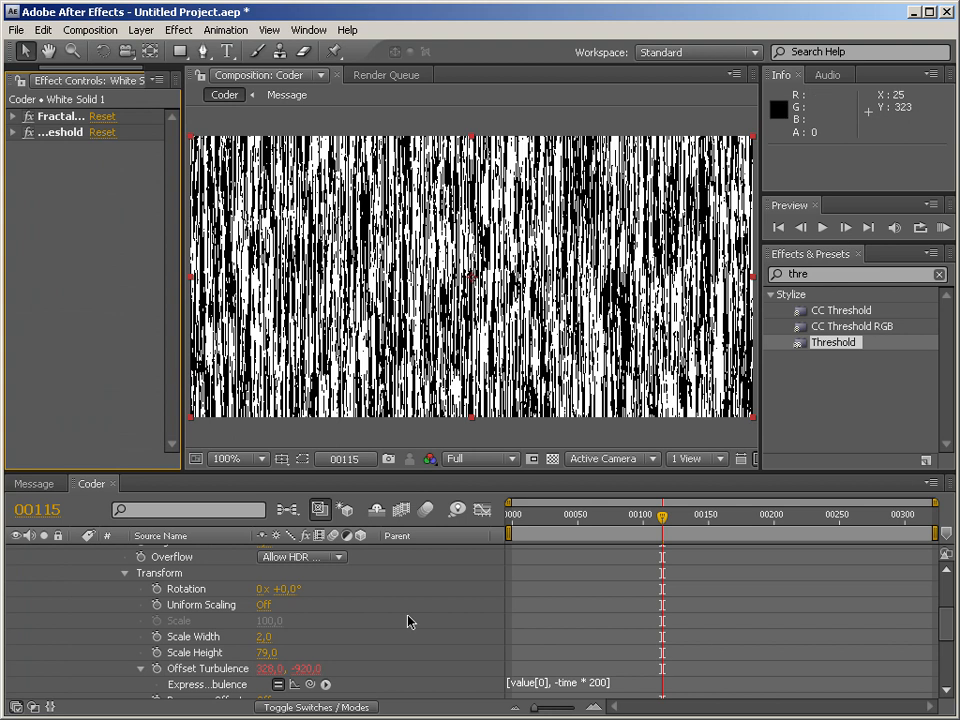
pyautogui.scroll(5, 300, 621)
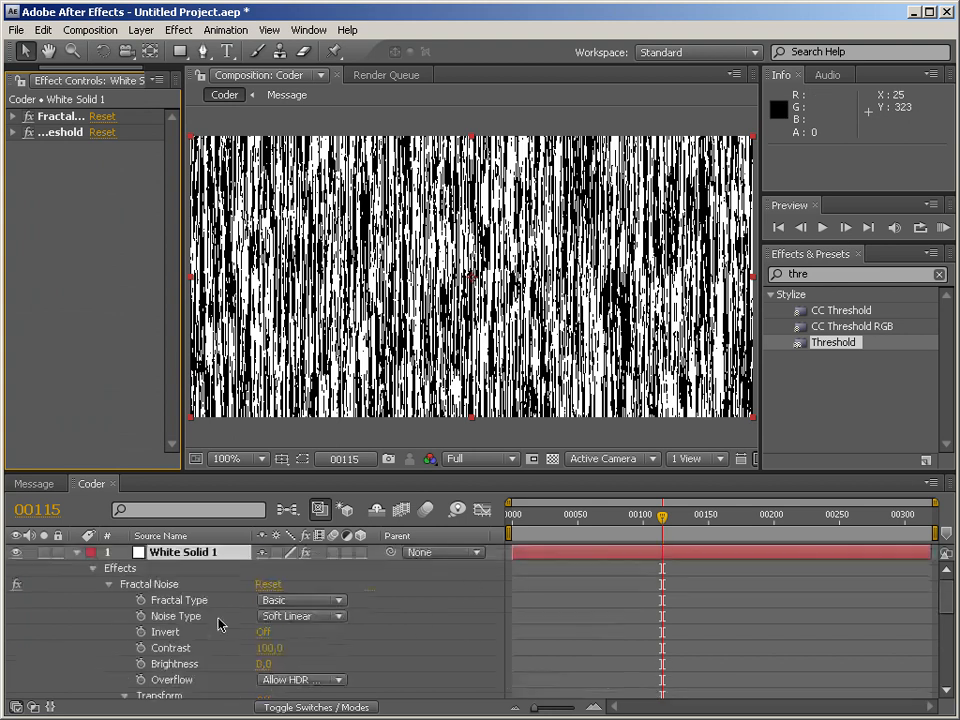
pyautogui.click(104, 556)
pyautogui.click(75, 553)
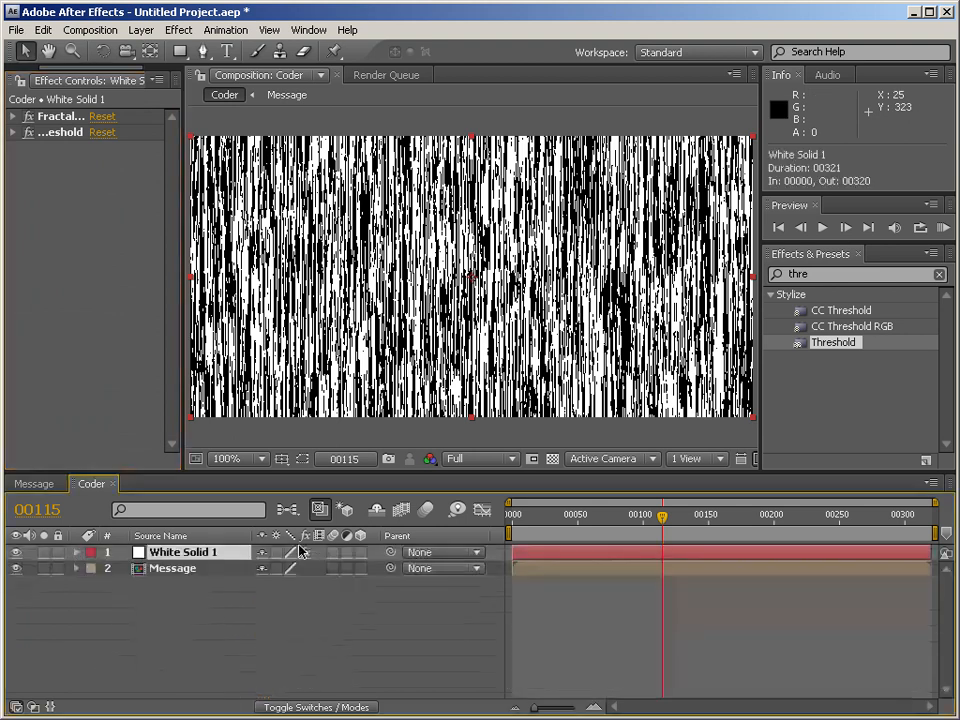
pyautogui.press('Down')
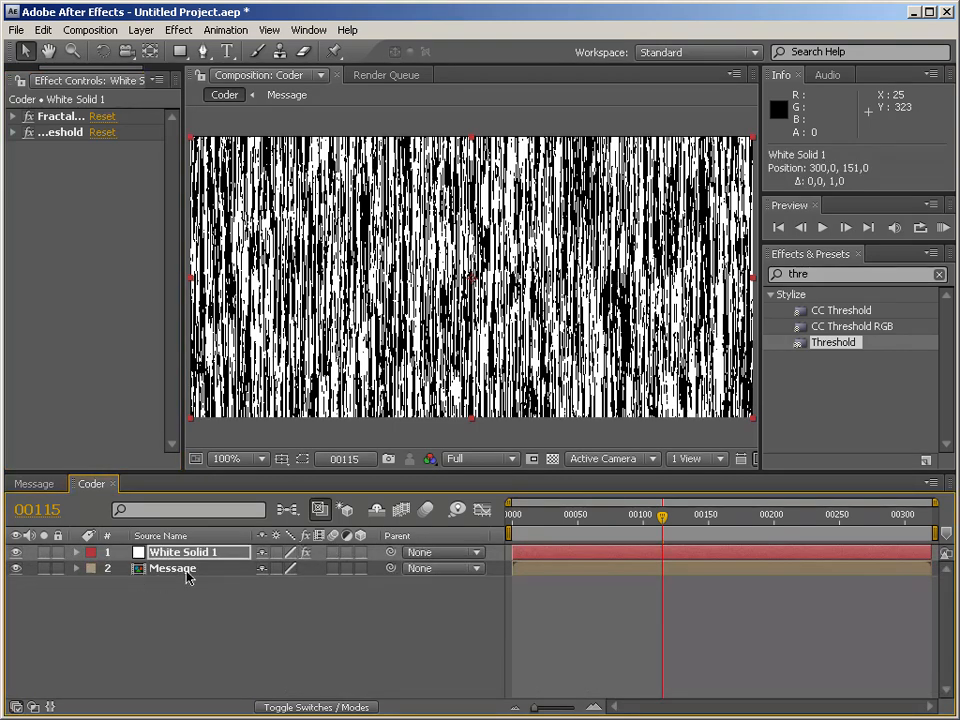
# Temporarily hide White Solid 1 to view the Message layer beneath it, and show the solid again
pyautogui.click(140, 569)
pyautogui.click(14, 553)
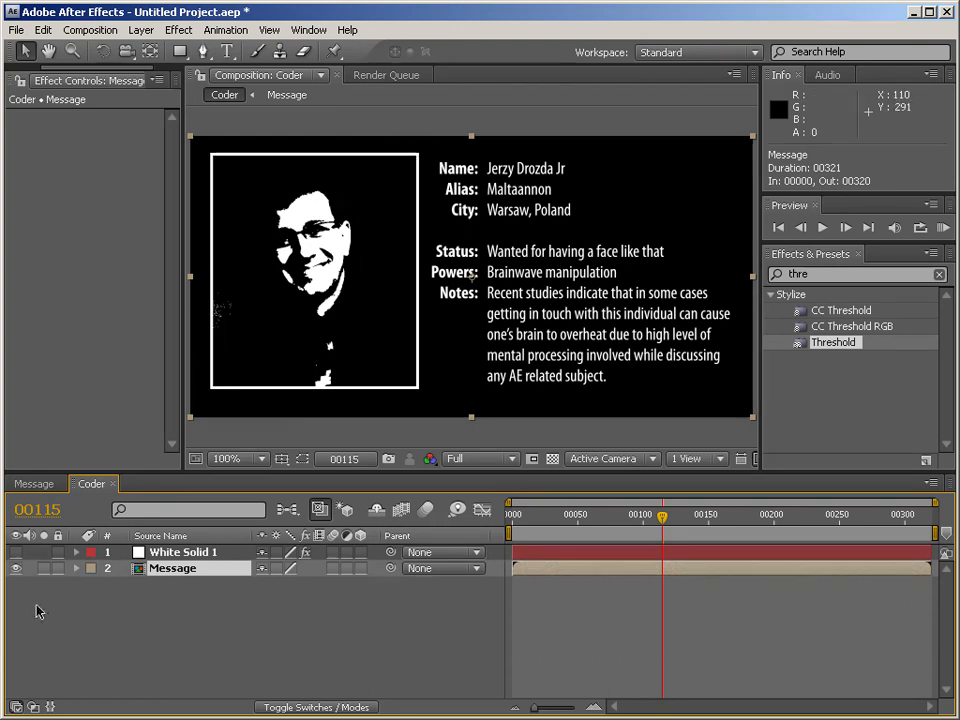
pyautogui.click(14, 553)
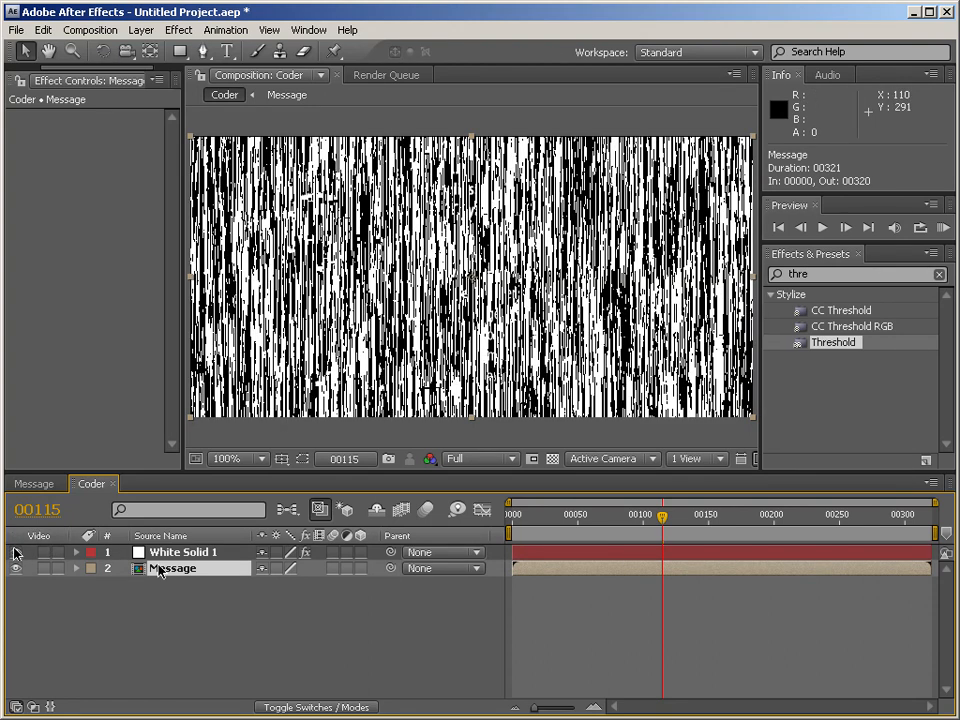
# Try moving the Message layer up to a vertical position of -44, and center it in the view again
pyautogui.press('p')
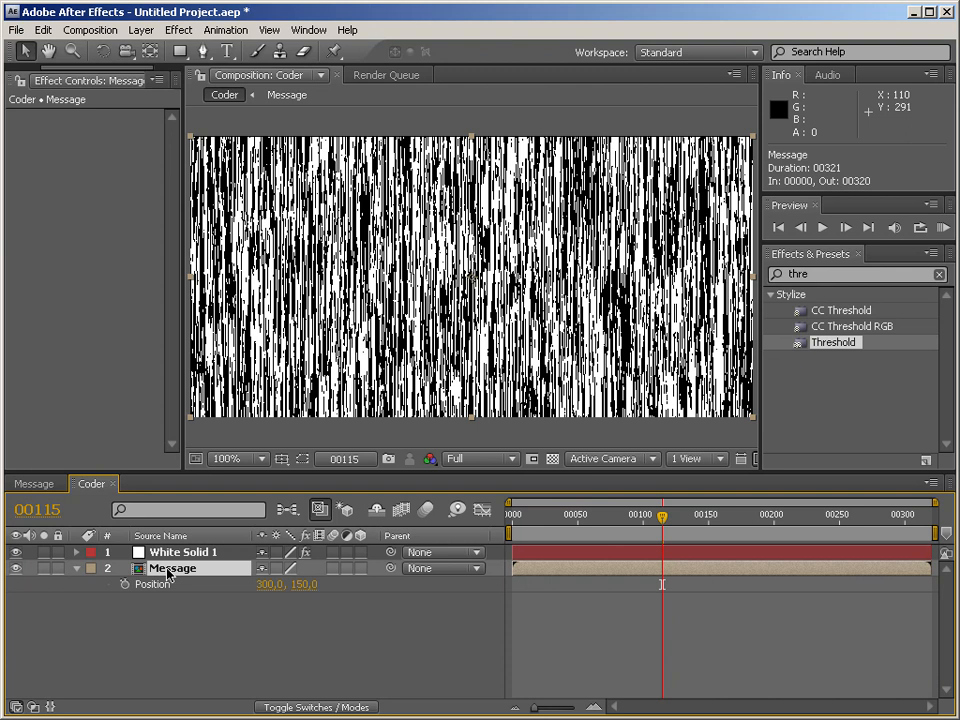
pyautogui.moveTo(298, 584); pyautogui.dragTo(139, 577)
pyautogui.click(300, 585)
pyautogui.press('Return')
pyautogui.rightClick(174, 568)
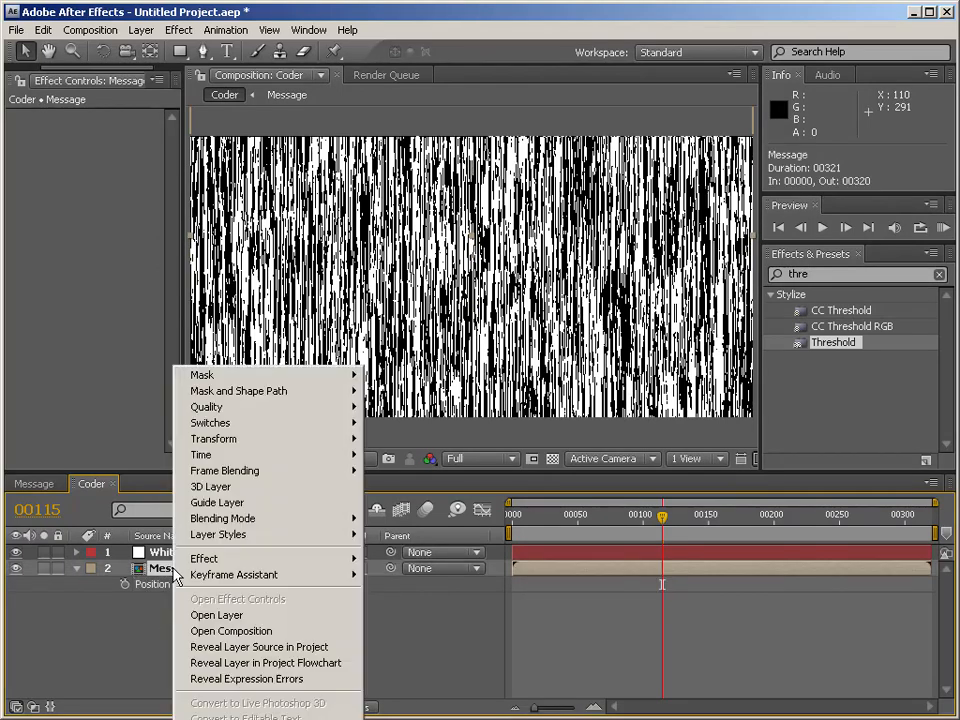
pyautogui.moveTo(225, 438)
pyautogui.click(392, 435)
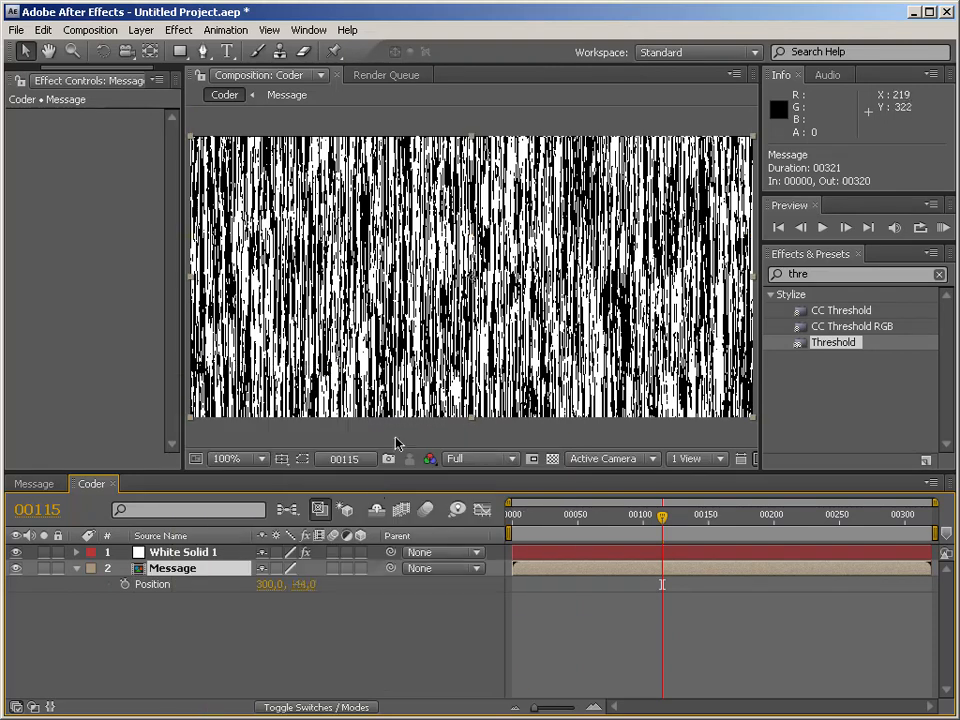
pyautogui.click(238, 633)
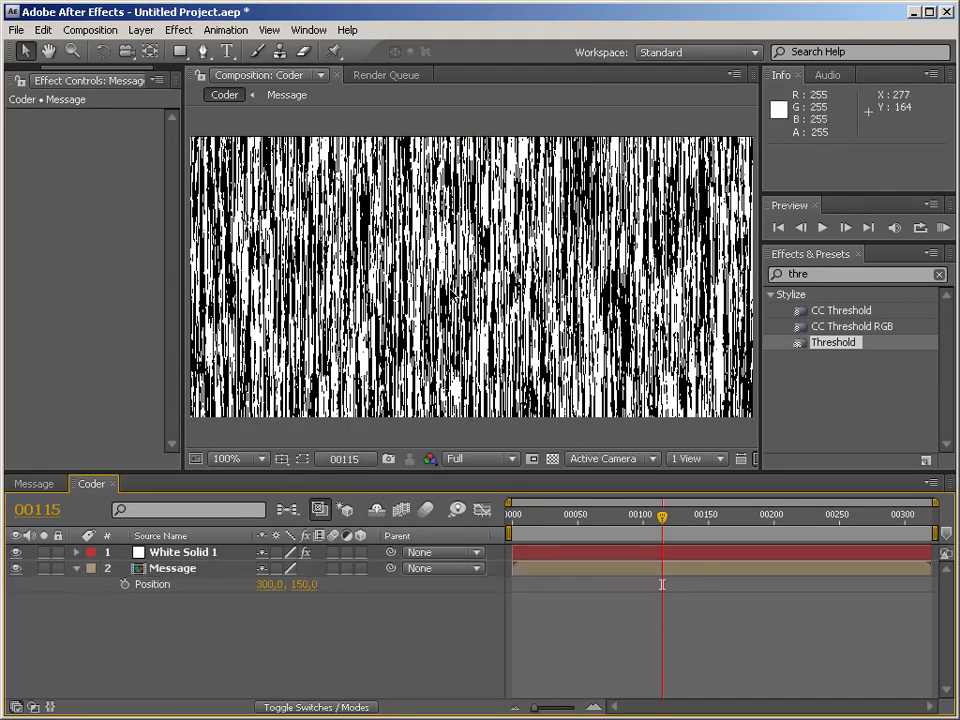
# Set the vertical value of both the Anchor Point and the Position of the Message layer to 0
pyautogui.click(180, 570)
pyautogui.press('p')
pyautogui.press('p')
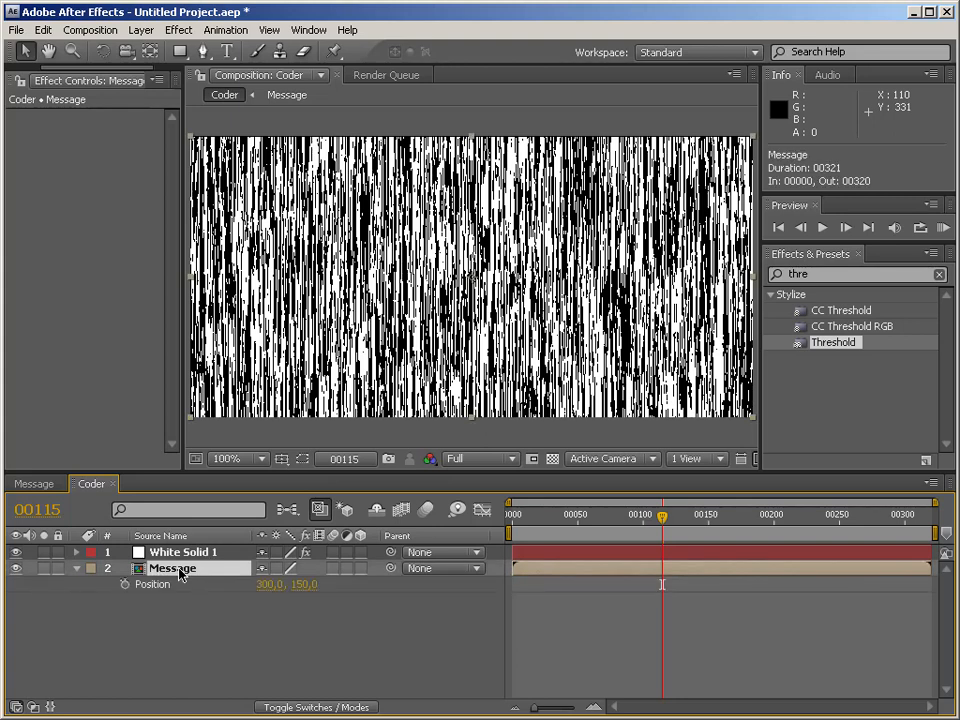
pyautogui.hotkey('shift', 'a')
pyautogui.click(301, 584)
pyautogui.write('0')
pyautogui.press('Return')
pyautogui.click(303, 600)
pyautogui.write('0')
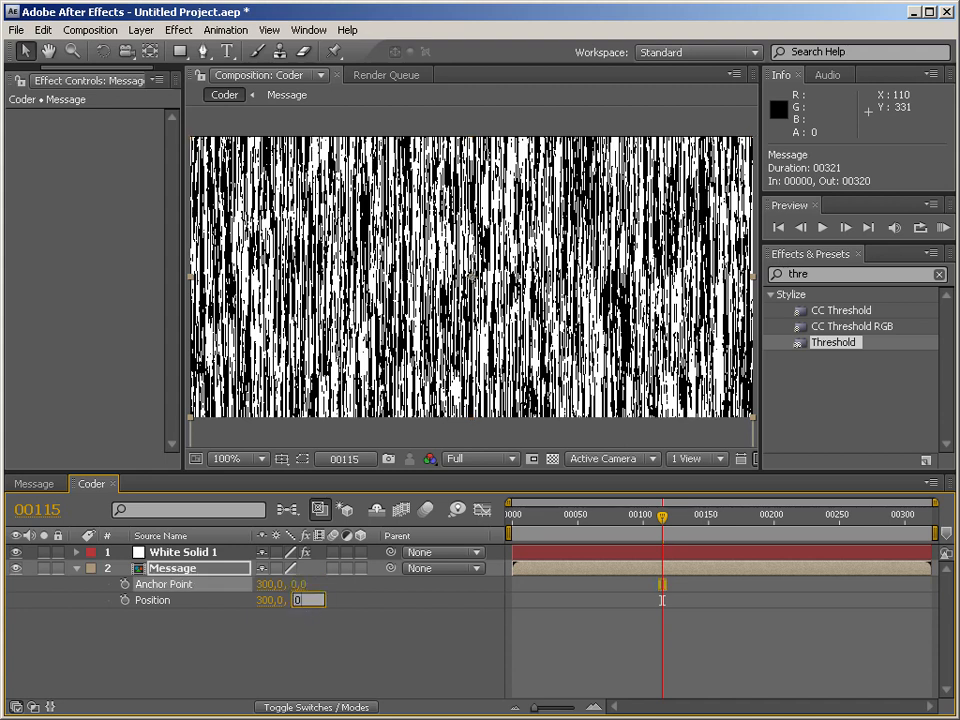
pyautogui.press('Return')
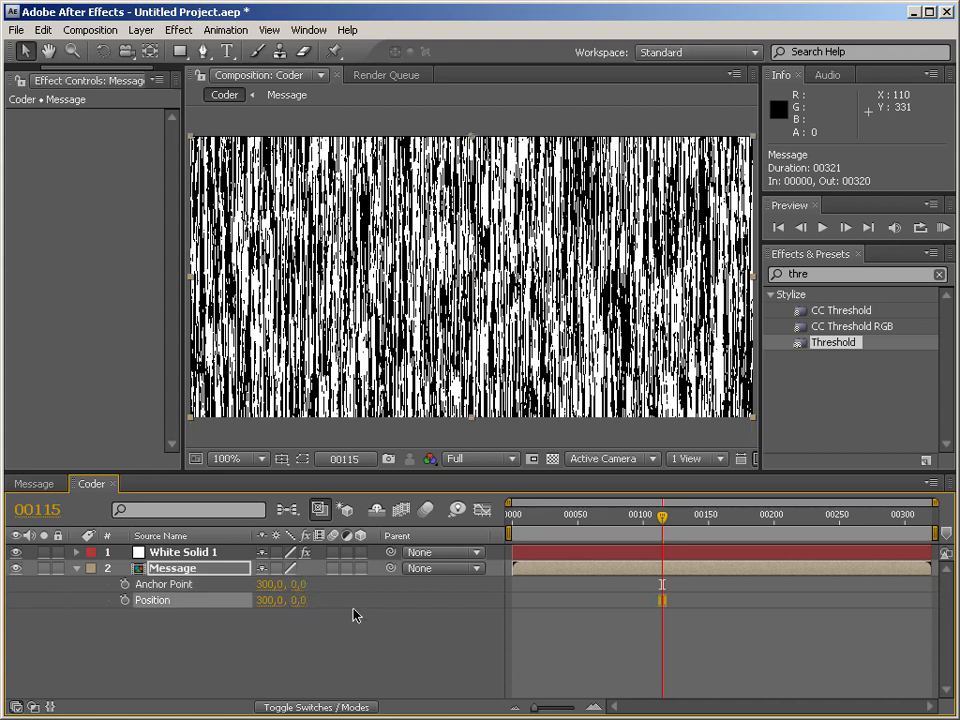
# Review the Fractal Noise expressions on White Solid 1, and collapse the layer's properties again
pyautogui.click(196, 553)
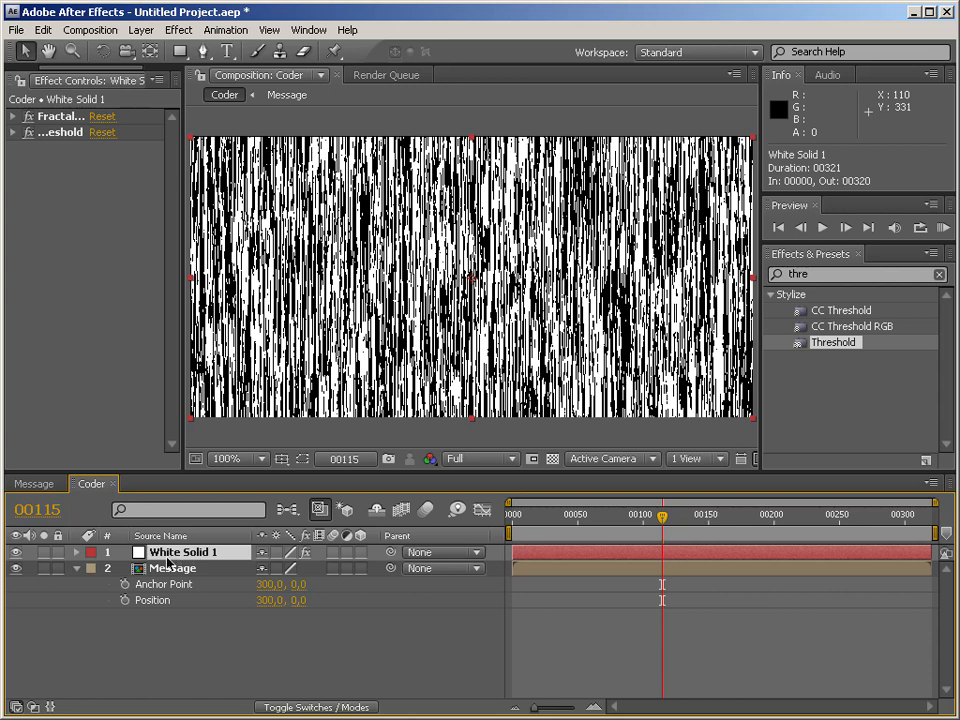
pyautogui.press('e')
pyautogui.press('e')
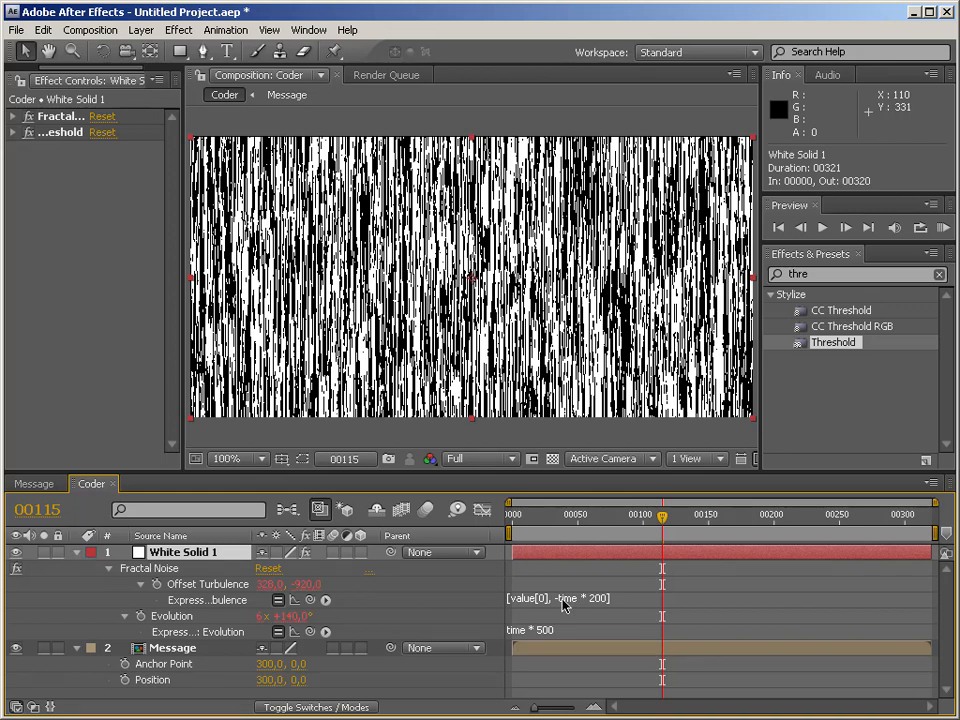
pyautogui.click(77, 553)
# Enable an expression on the Message layer's Position and look through the Global functions of the expression language
pyautogui.click(152, 600)
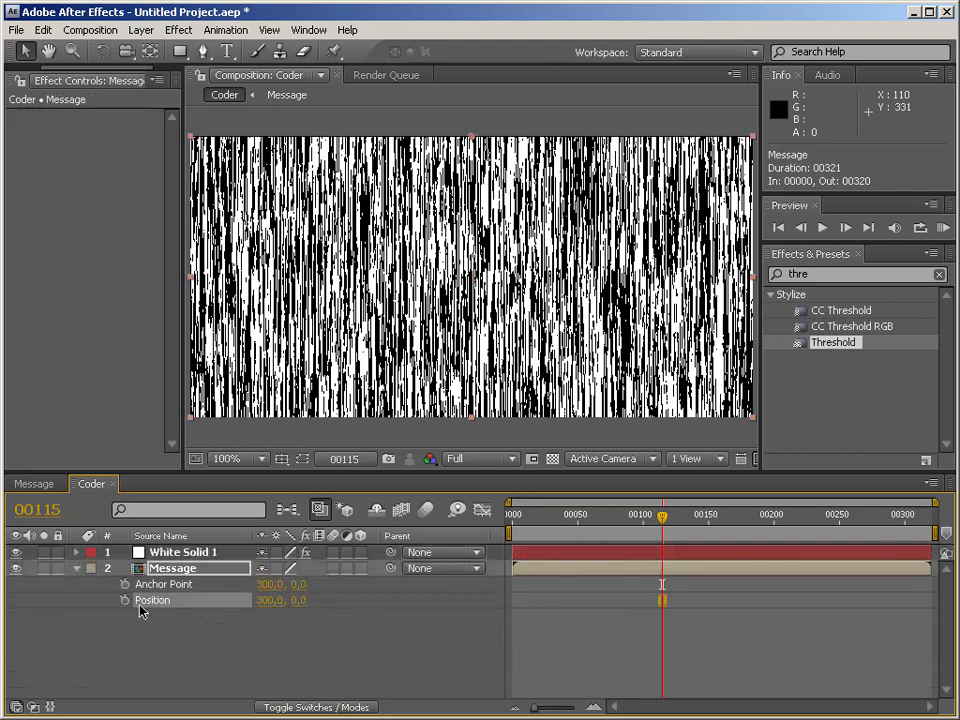
pyautogui.keyDown('alt'); pyautogui.click(124, 600); pyautogui.keyUp('alt')
pyautogui.click(325, 616)
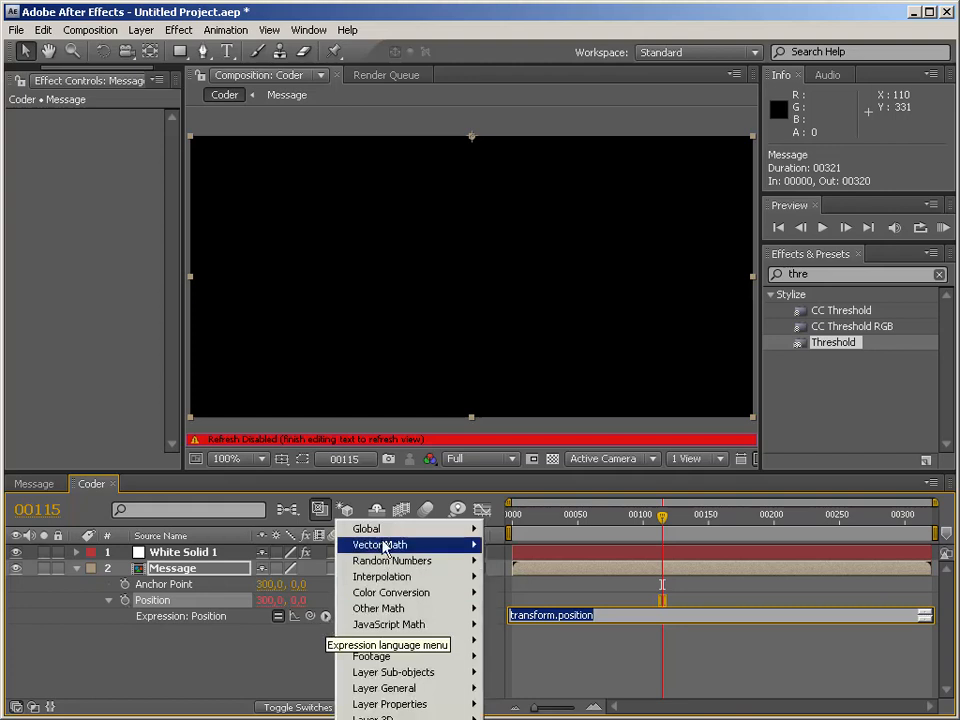
pyautogui.moveTo(380, 532)
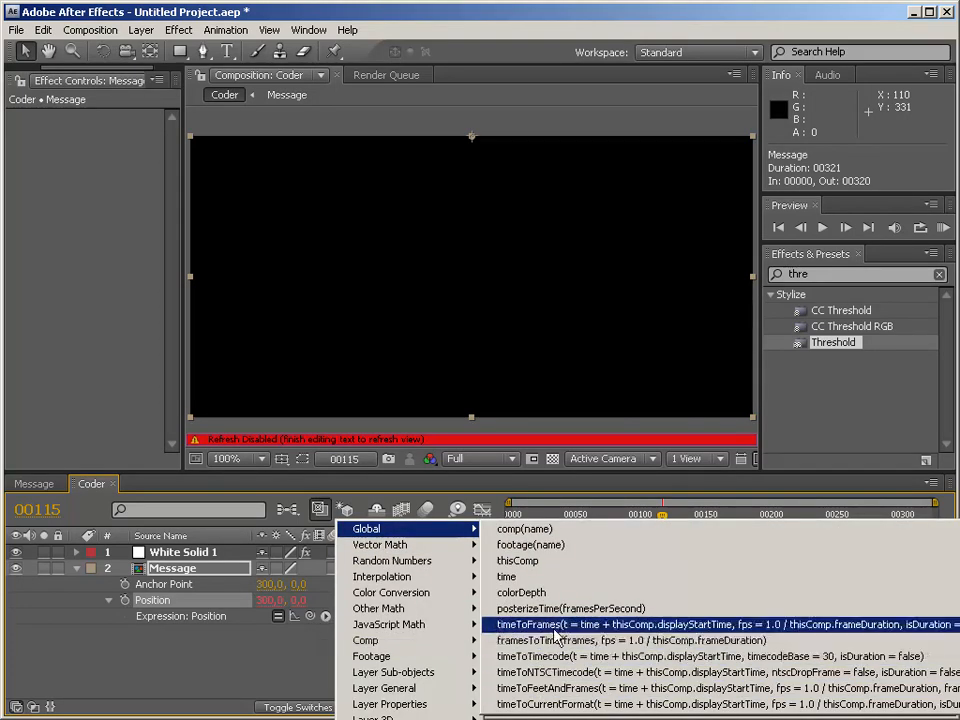
pyautogui.click(296, 638)
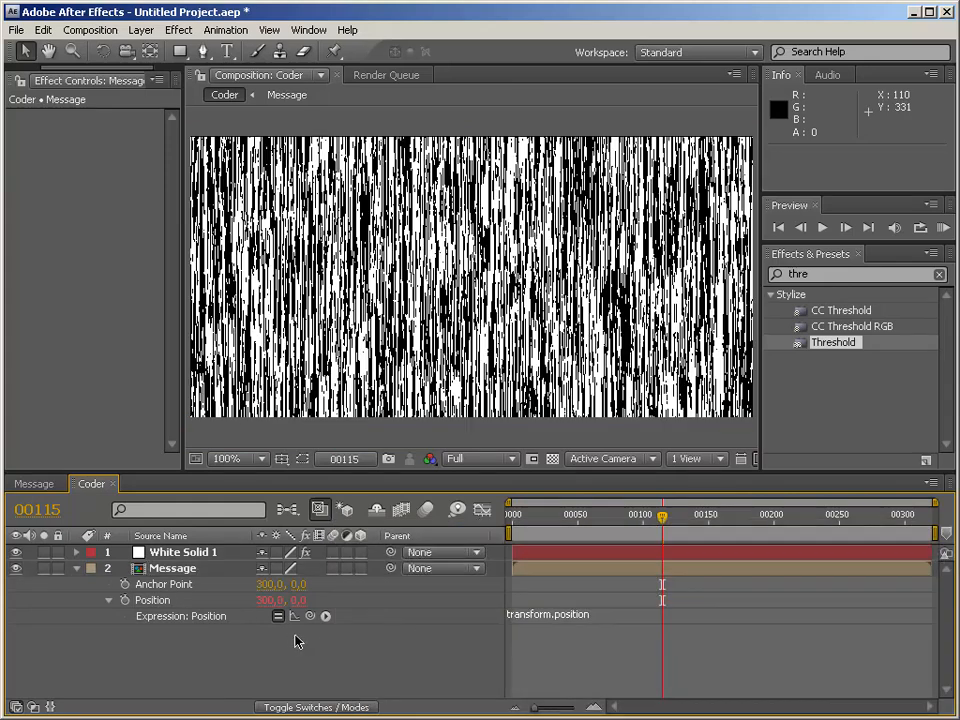
# Write the Message layer's Position expression as frame = time / thisComp.frameDuration; followed on a new line by [value[0], -frame];
pyautogui.click(591, 616)
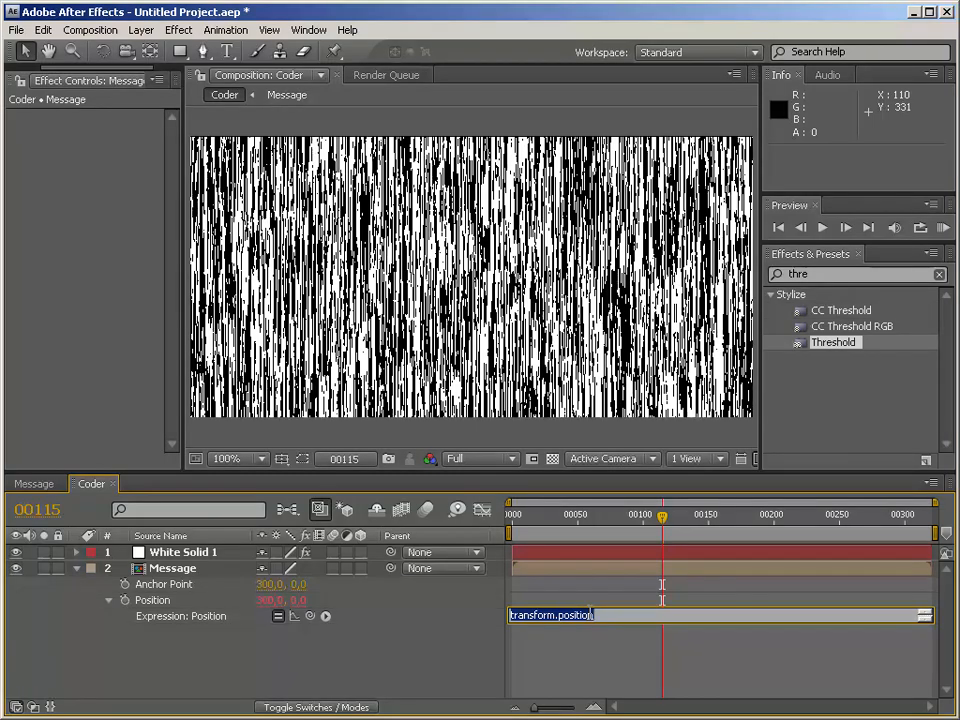
pyautogui.write('frame')
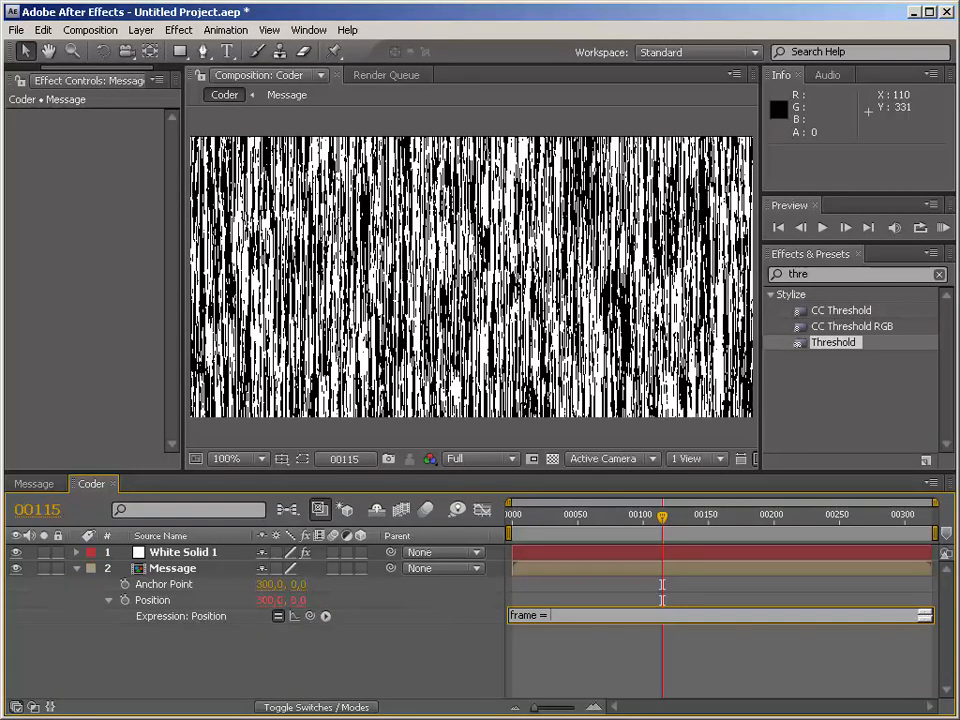
pyautogui.write(' = time / thisComp.frameDuration;')
pyautogui.press('Return')
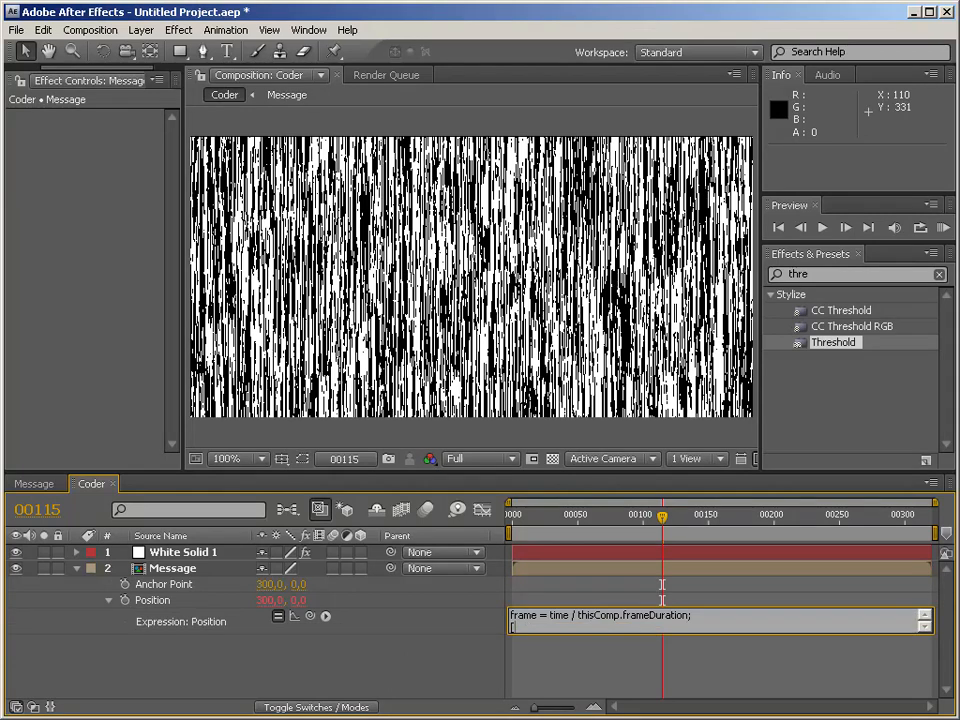
pyautogui.write('[value[0], -frame')
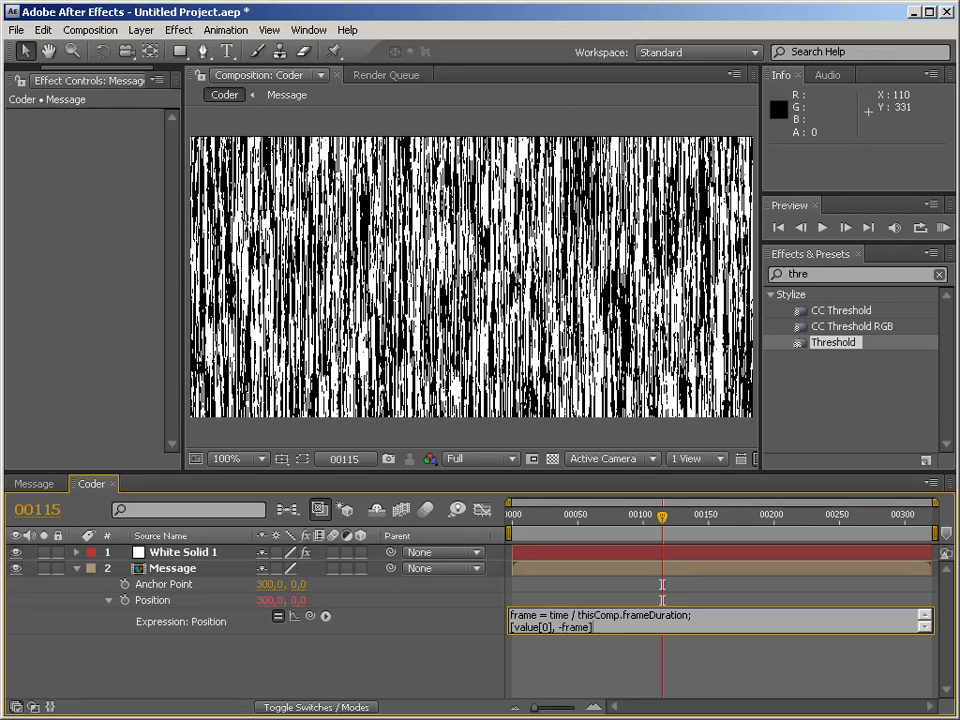
pyautogui.write(']')
pyautogui.press('KP_Enter')
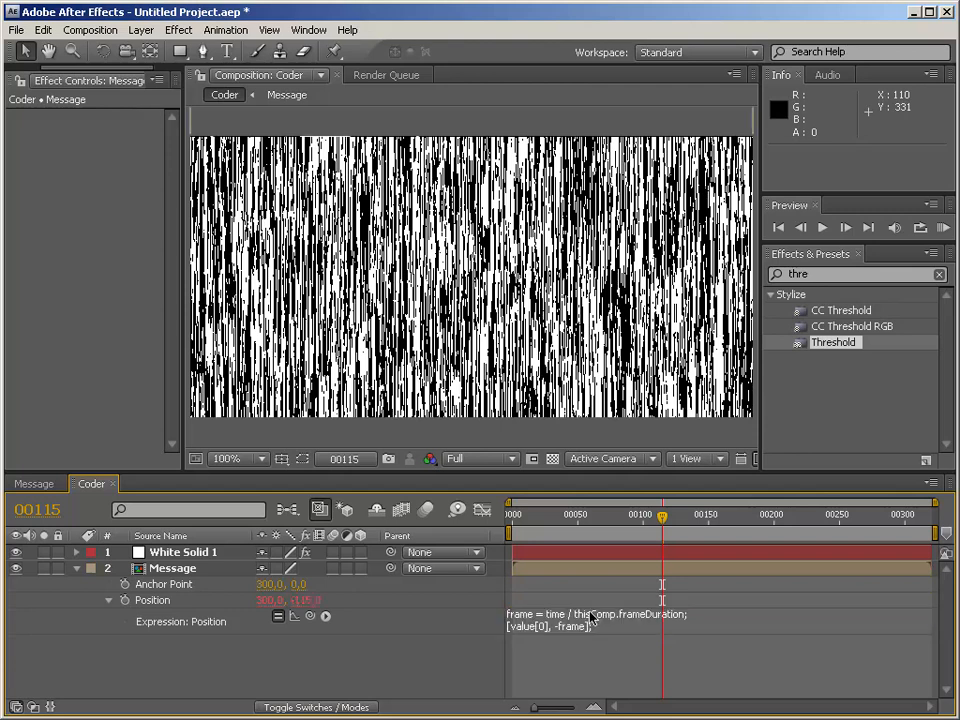
# Check the Message layer's position at frame 50, return to frame 0, and collapse the layer's properties
pyautogui.click(578, 527)
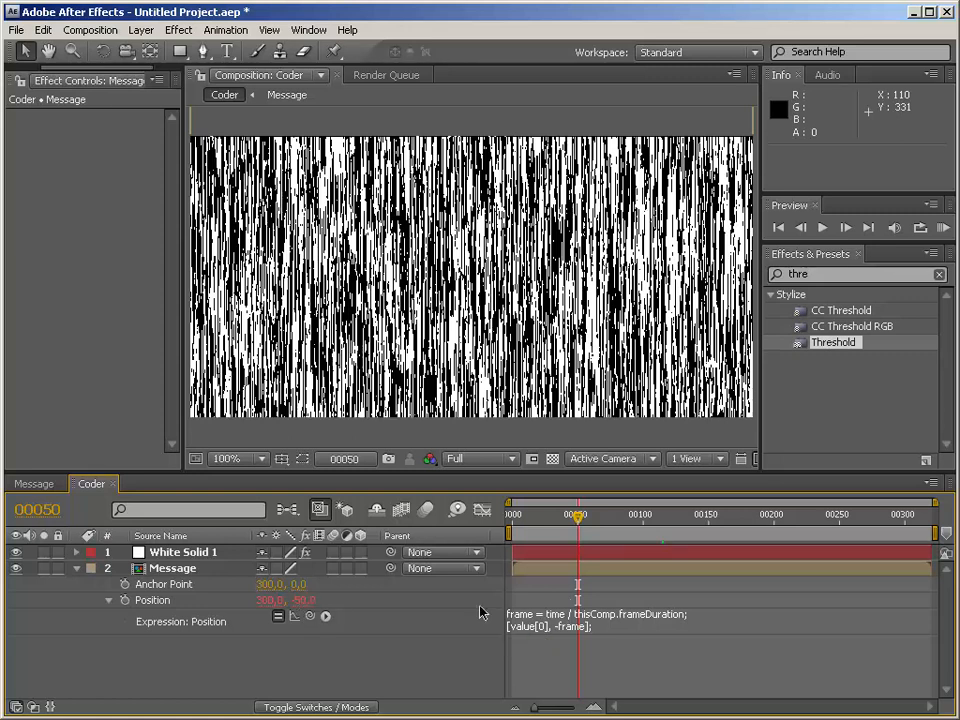
pyautogui.moveTo(563, 520); pyautogui.dragTo(510, 519)
pyautogui.press(',')
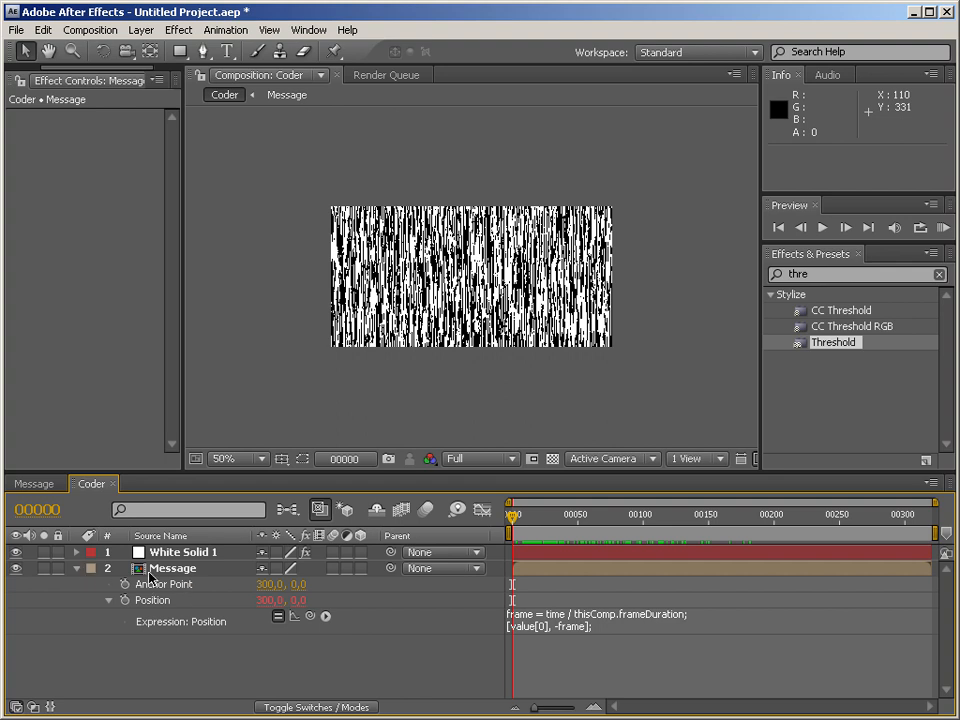
pyautogui.click(93, 570)
pyautogui.click(78, 568)
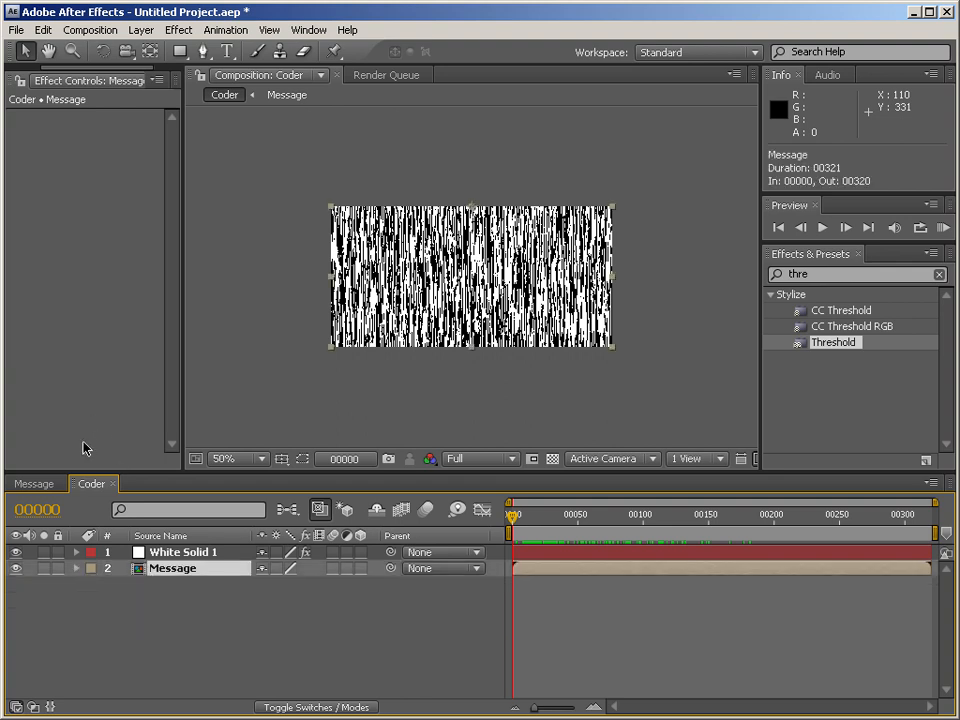
# Find the Venetian Blinds effect and apply it to White Solid 1 between Fractal Noise and Threshold
pyautogui.click(161, 552)
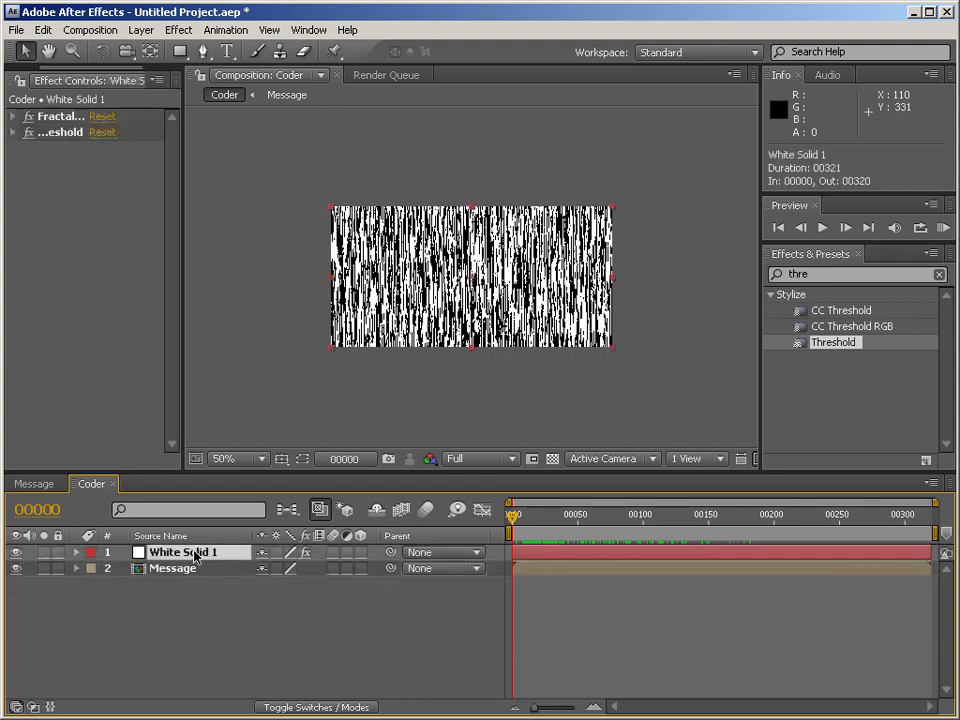
pyautogui.click(491, 416)
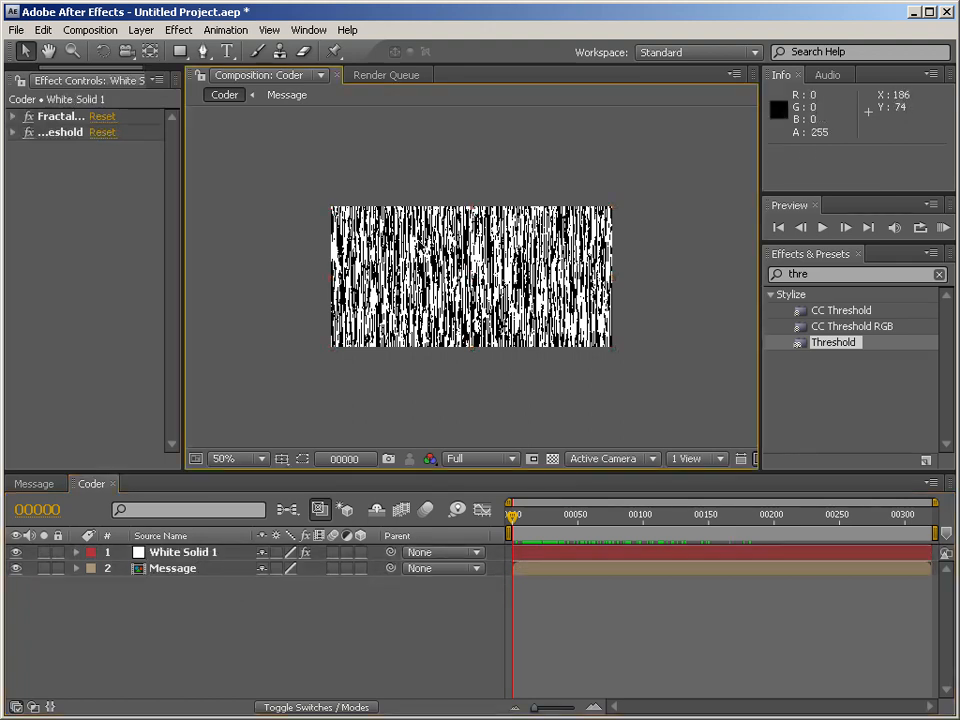
pyautogui.click(168, 553)
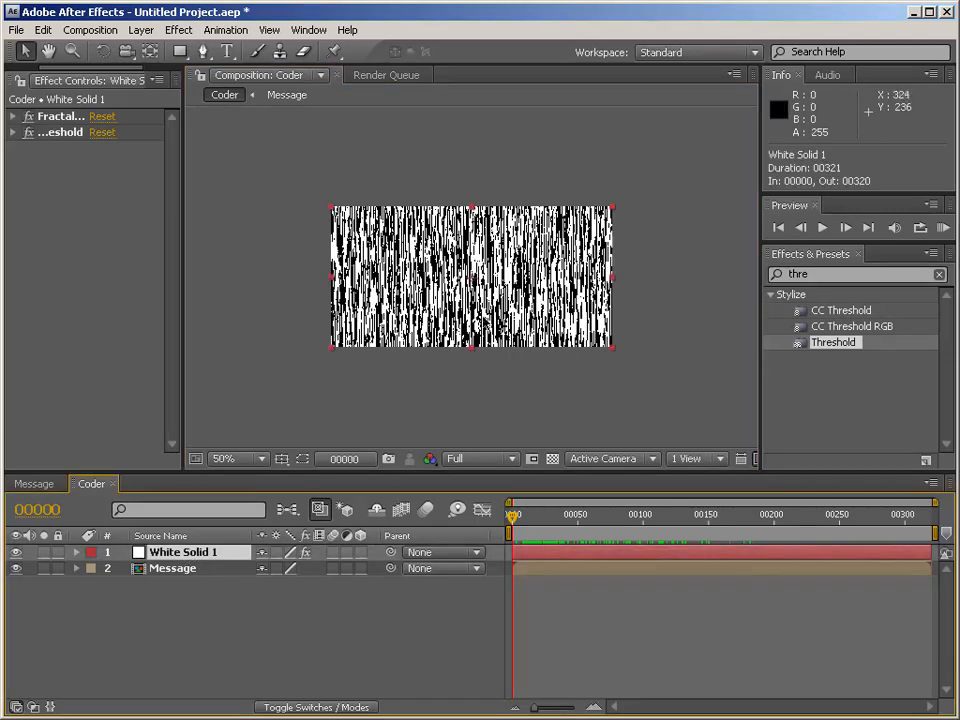
pyautogui.click(800, 274)
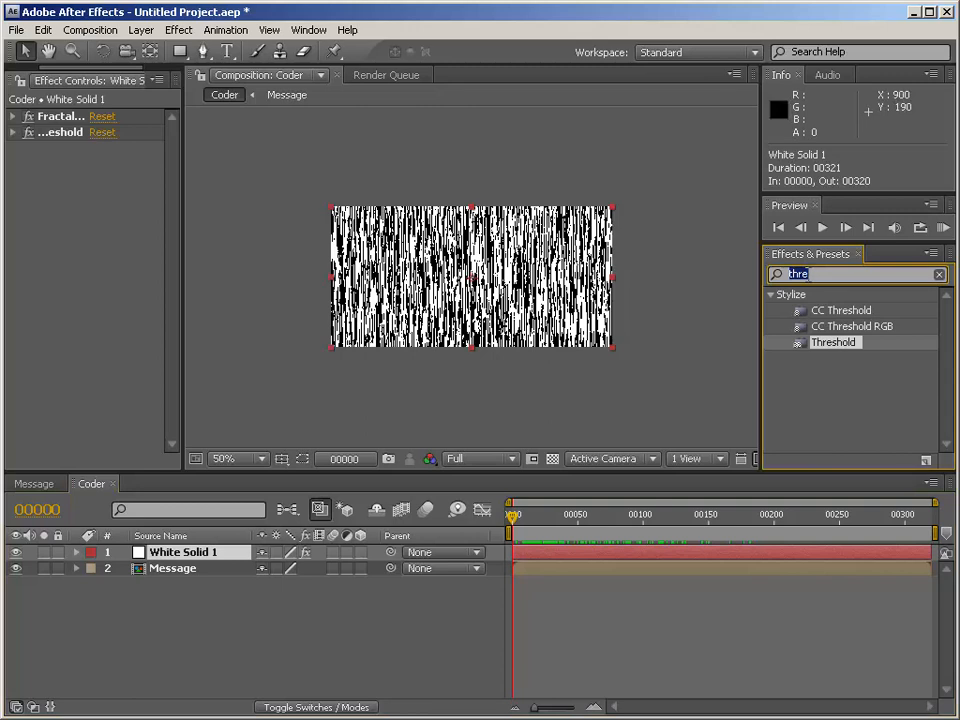
pyautogui.write('blin')
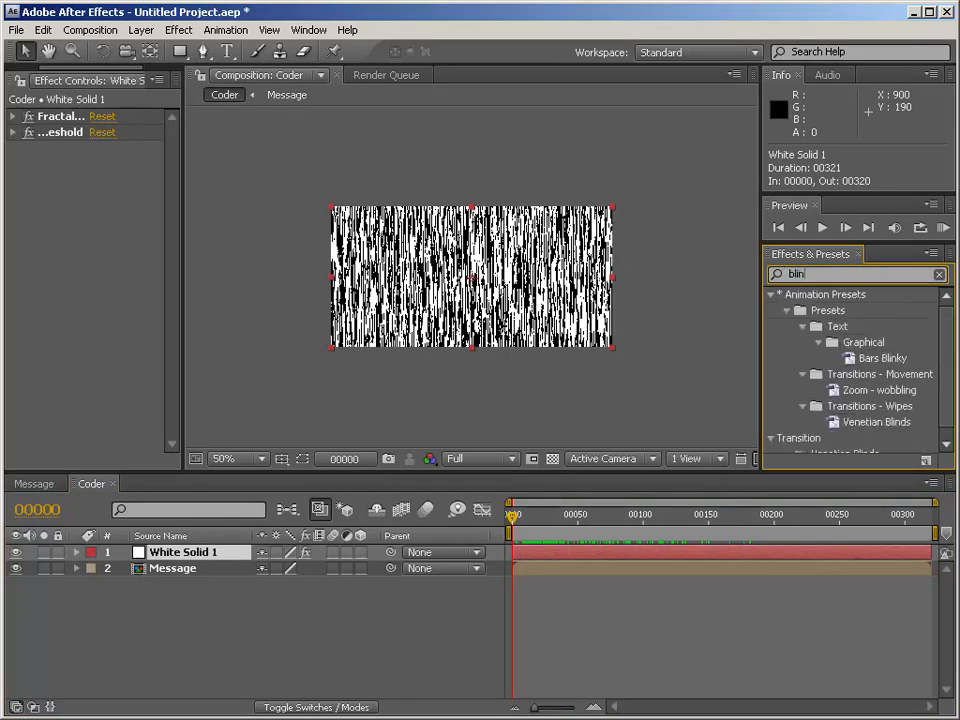
pyautogui.write('d')
pyautogui.moveTo(847, 379); pyautogui.dragTo(111, 128)
# Set the Venetian Blinds direction to 90° and transition to 50%, and widen the effect settings area
pyautogui.click(120, 180)
pyautogui.write('90')
pyautogui.press('Return')
pyautogui.moveTo(182, 199); pyautogui.dragTo(233, 200)
pyautogui.click(112, 164)
pyautogui.write('50')
pyautogui.press('Return')
pyautogui.press('.')
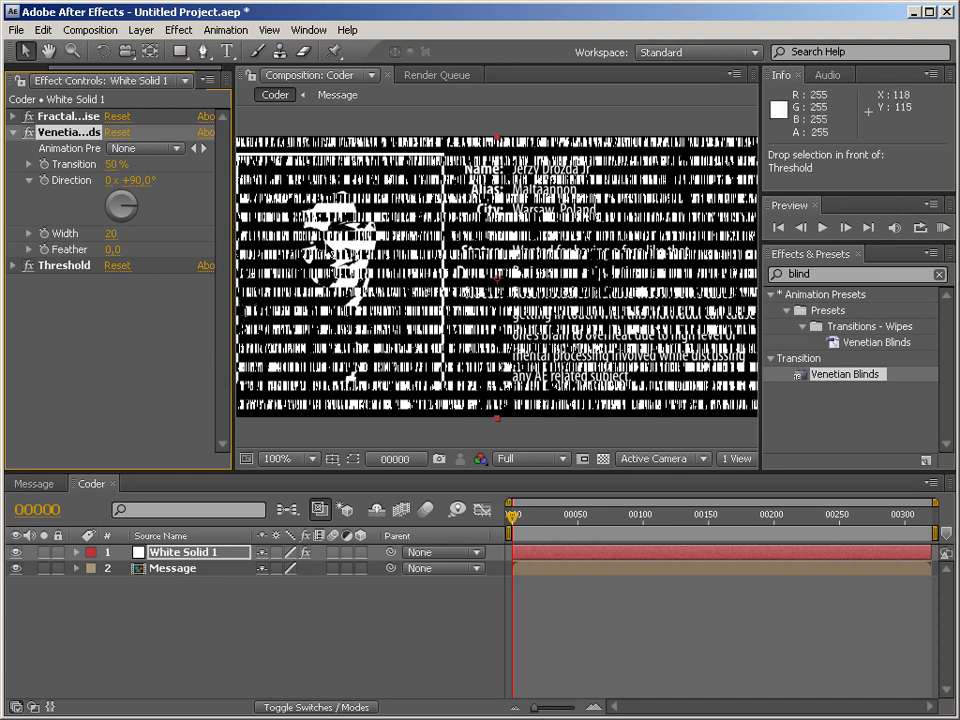
# Hide the Message layer and set the Venetian Blinds width on White Solid 1 to 8, after trying 7
pyautogui.click(252, 552)
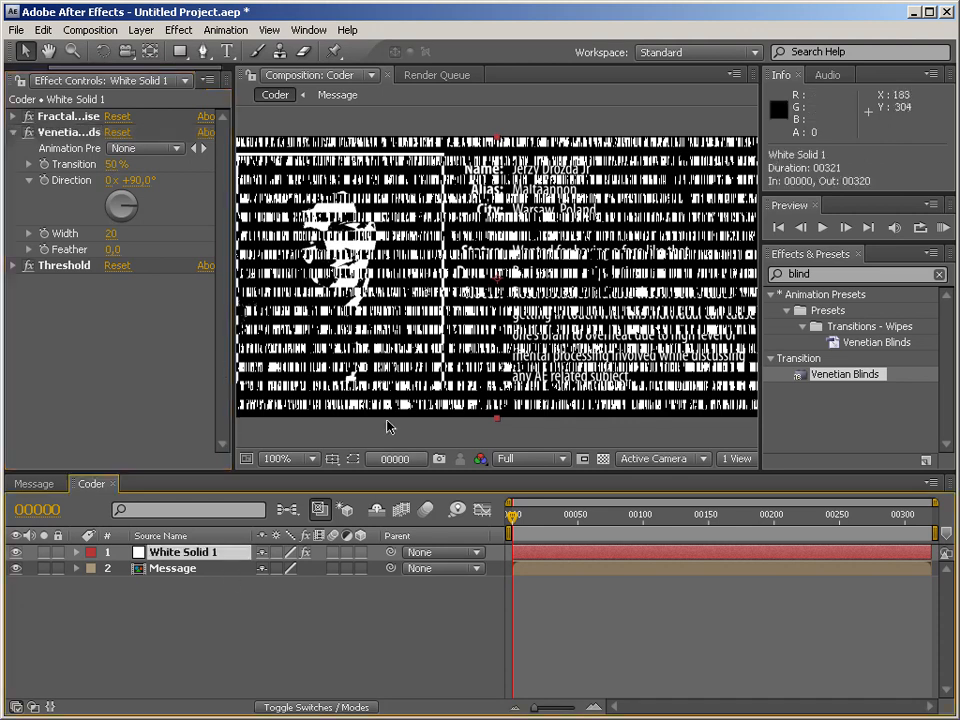
pyautogui.click(15, 568)
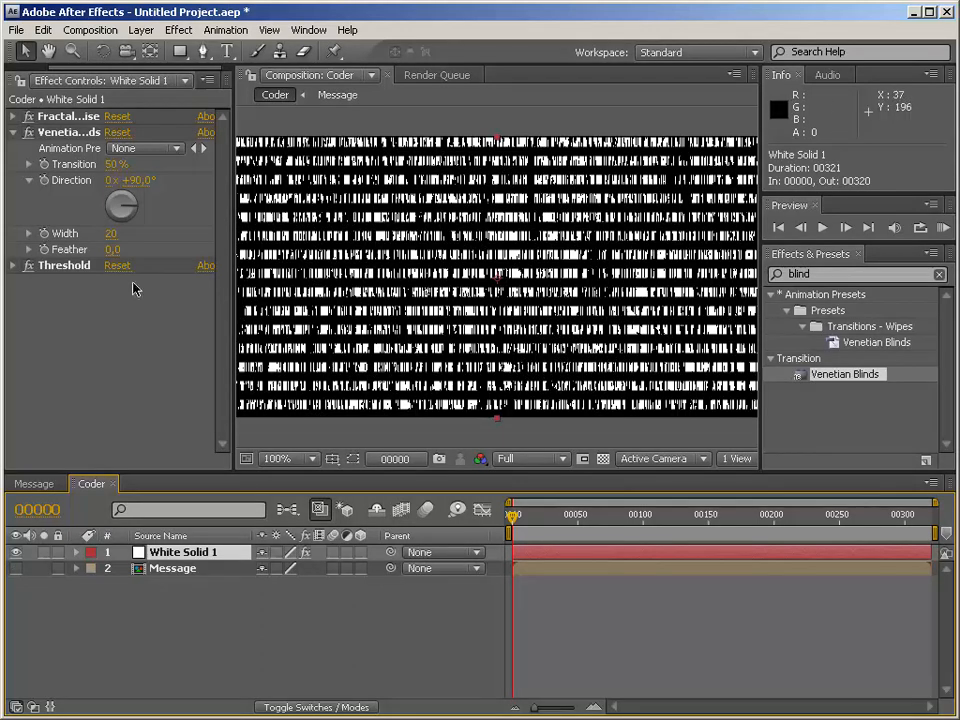
pyautogui.click(111, 233)
pyautogui.write('7')
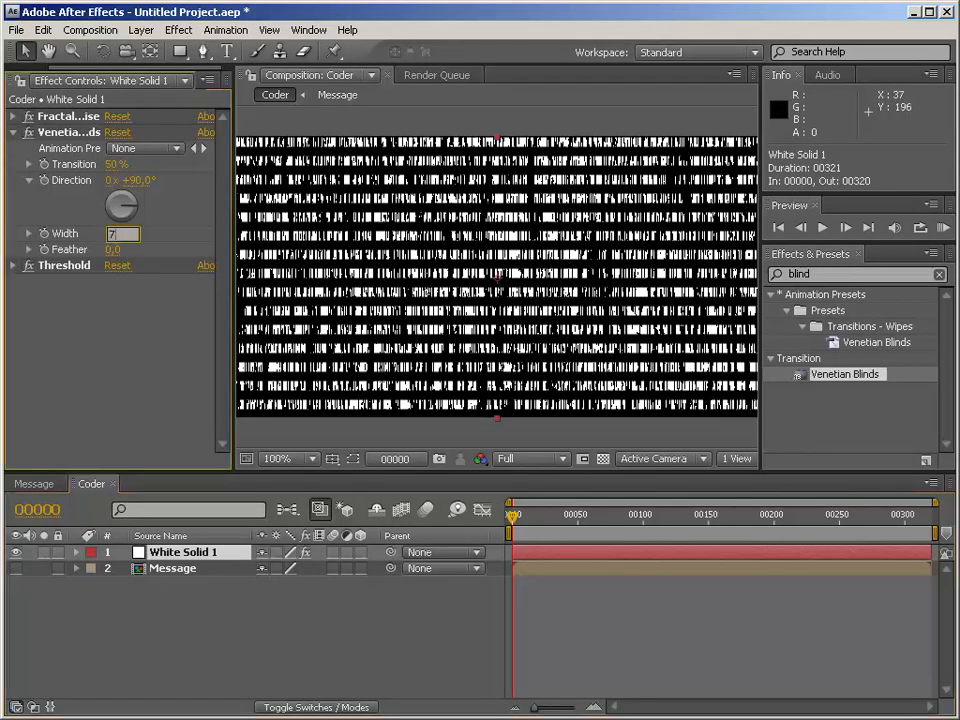
pyautogui.press('Return')
pyautogui.click(110, 233)
pyautogui.write('8')
pyautogui.press('Return')
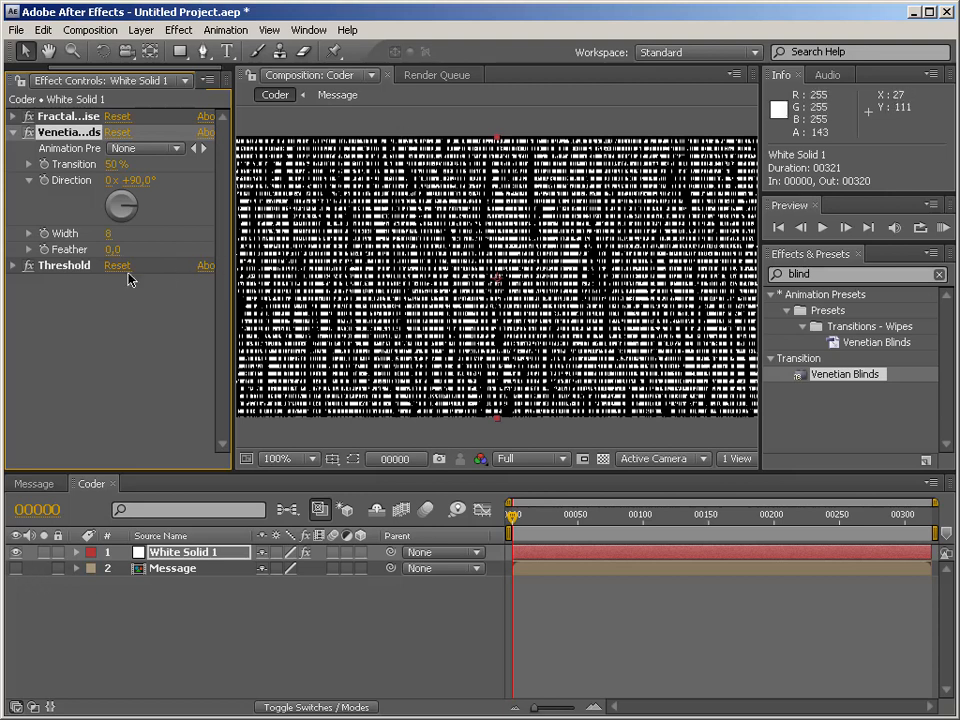
# Try a Venetian Blinds width of 9, and set it back to 8
pyautogui.click(109, 233)
pyautogui.write('9')
pyautogui.press('Return')
pyautogui.click(109, 235)
pyautogui.write('8')
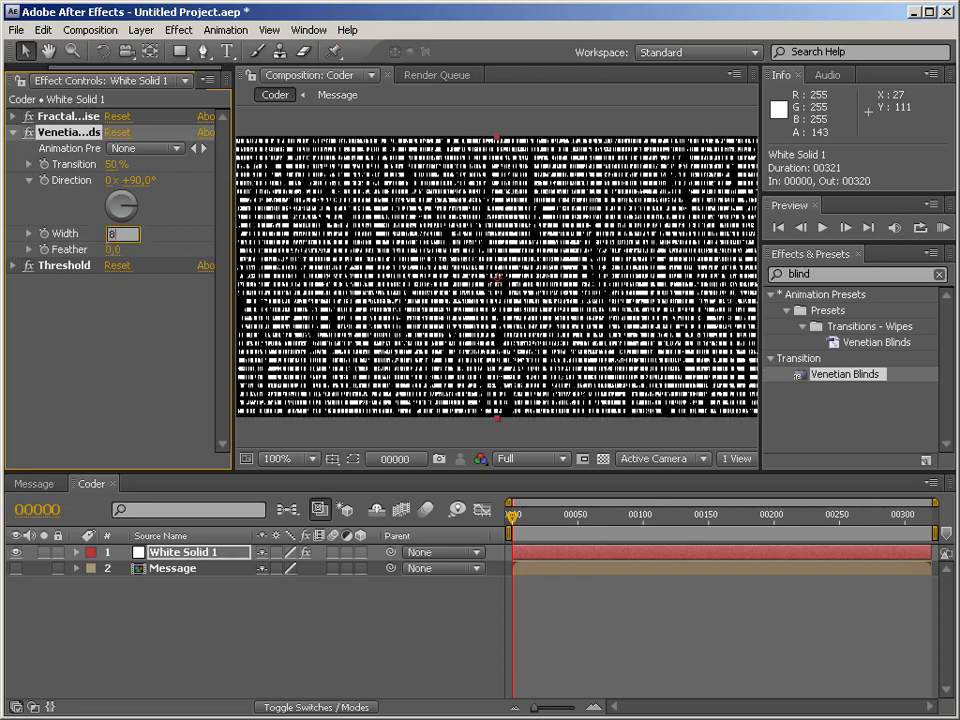
pyautogui.press('Return')
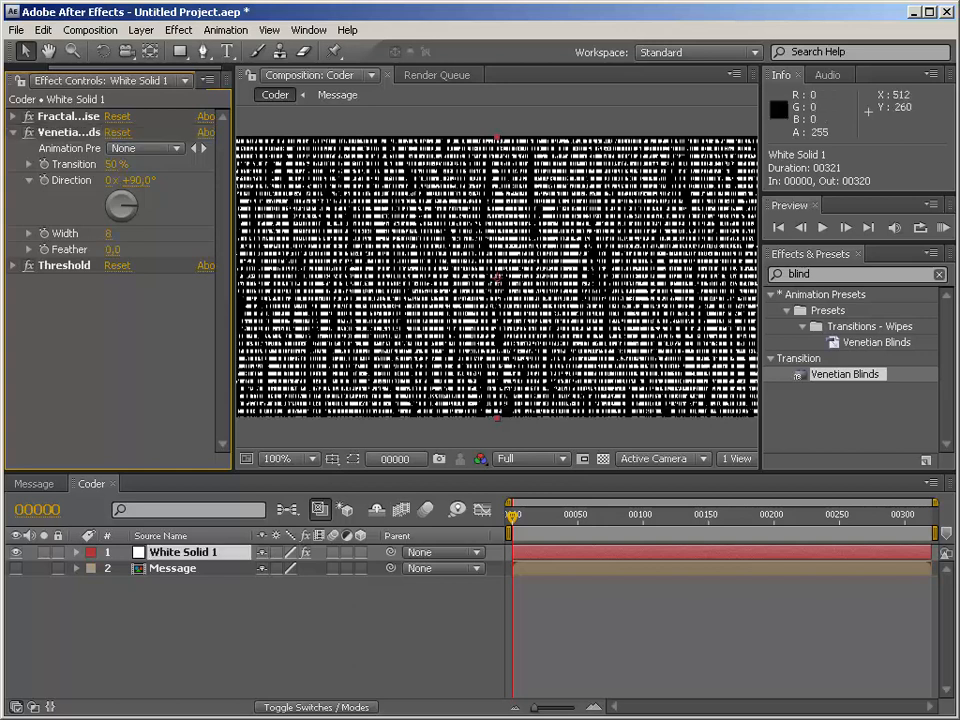
# Apply Wave Warp to White Solid 1 between Venetian Blinds and Threshold, with its direction set to 0°
pyautogui.click(856, 273)
pyautogui.write('wave wa')
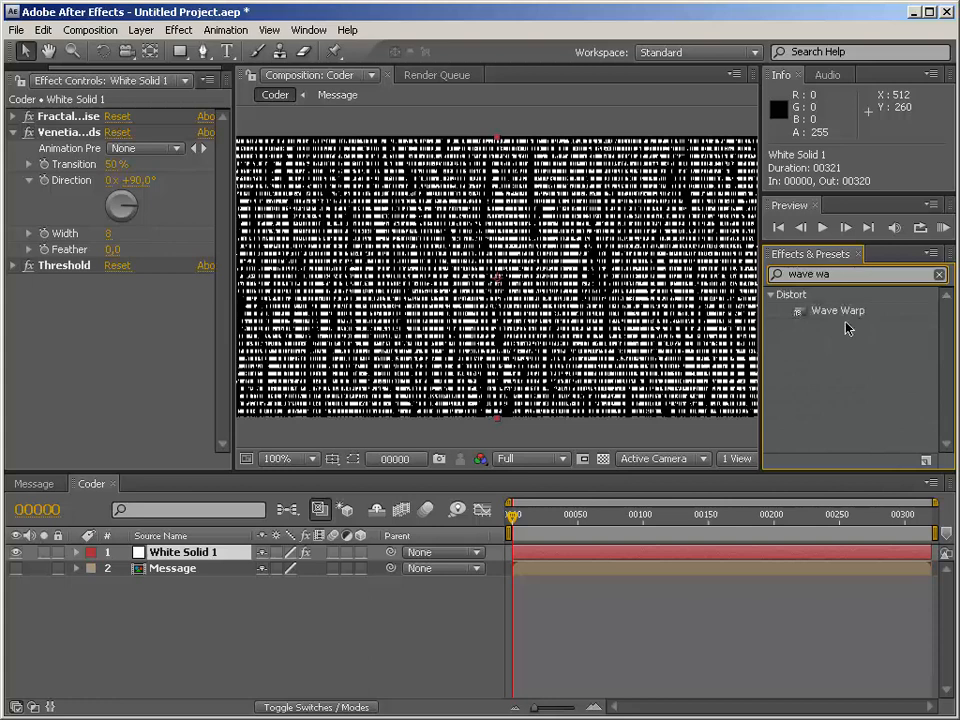
pyautogui.moveTo(843, 313); pyautogui.dragTo(137, 270)
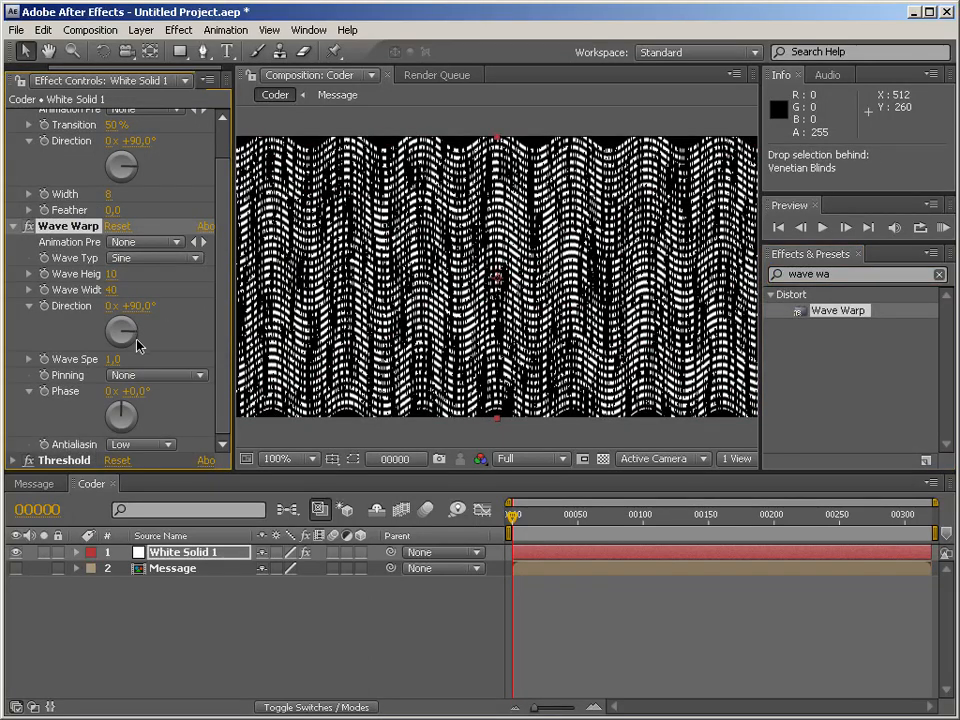
pyautogui.click(140, 306)
pyautogui.write('0')
pyautogui.press('Return')
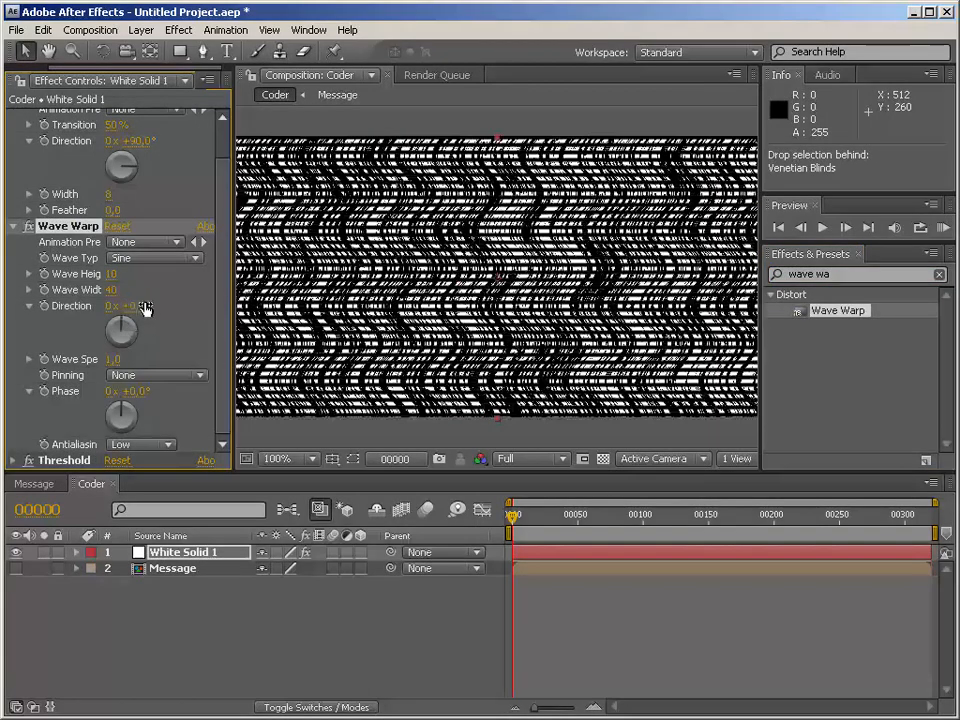
# Try the Noise wave type in Wave Warp, and change it to Smooth Noise
pyautogui.click(140, 258)
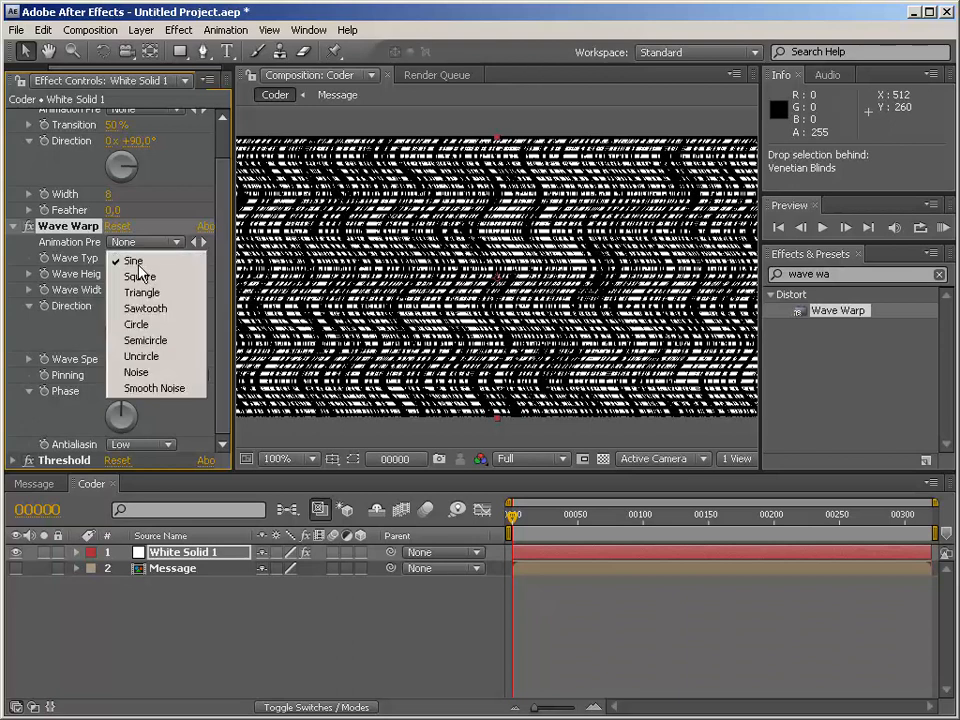
pyautogui.click(150, 375)
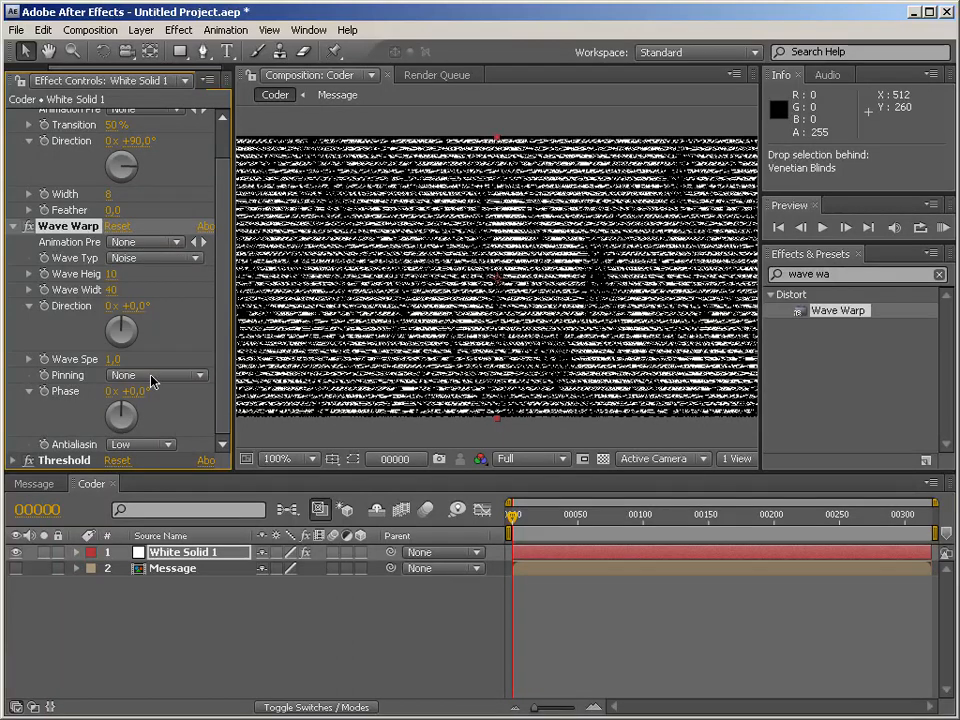
pyautogui.click(150, 260)
pyautogui.click(145, 332)
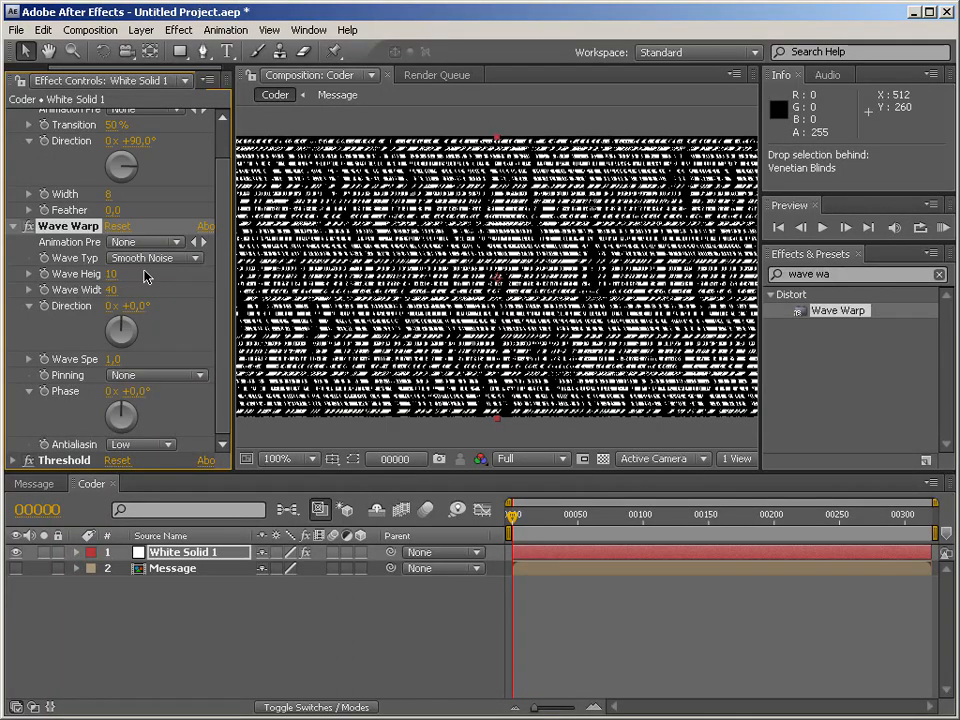
# Change the Wave Warp wave type on White Solid 1 to Square and set its wave height to 50
pyautogui.click(150, 258)
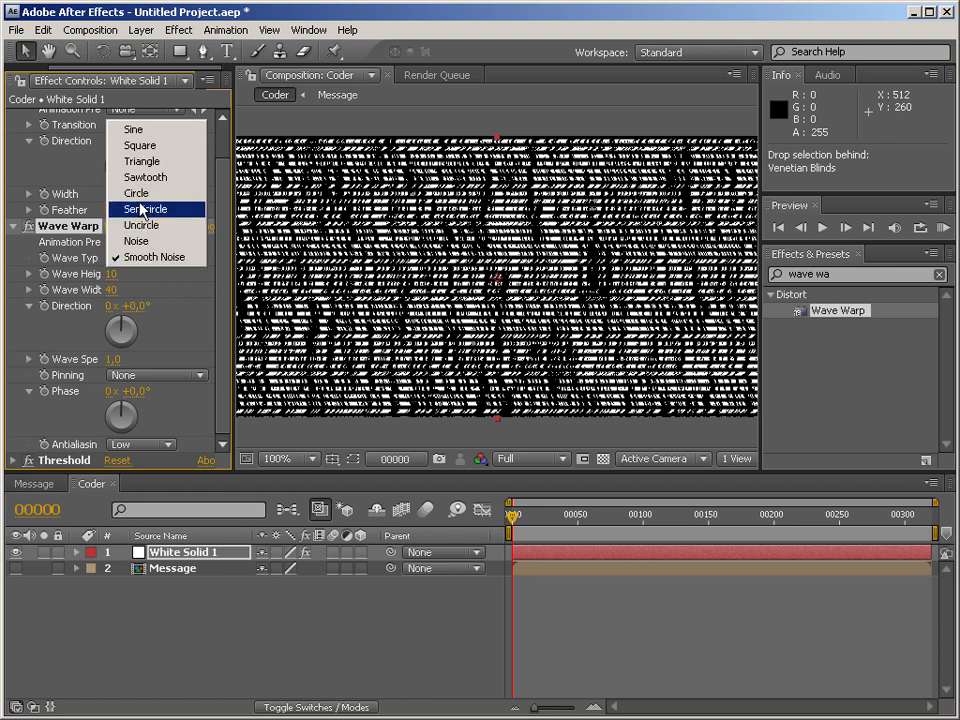
pyautogui.click(130, 150)
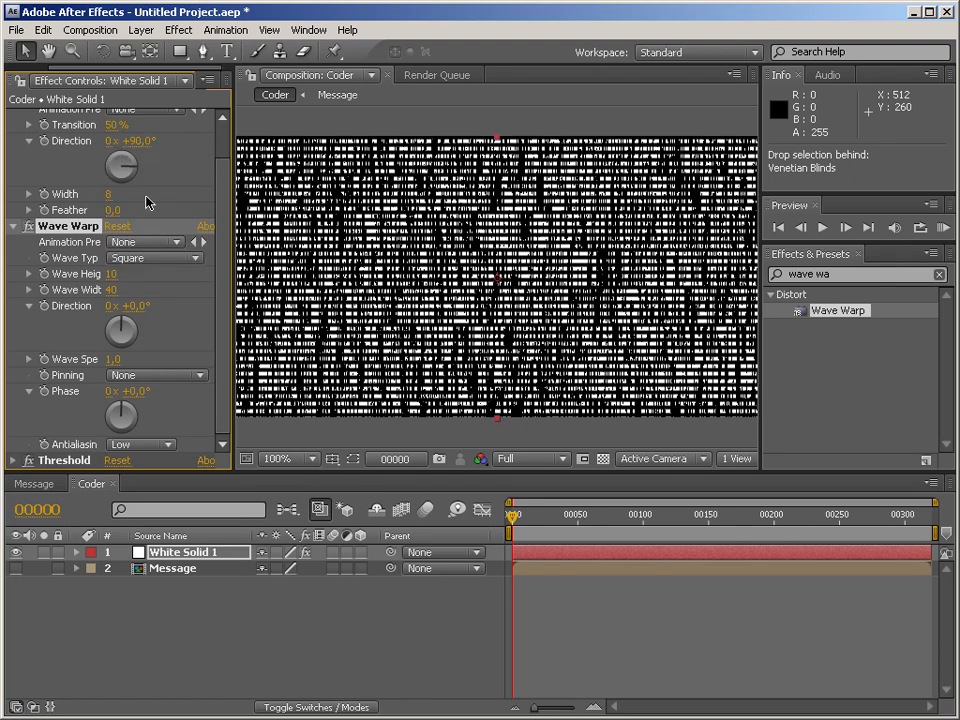
pyautogui.moveTo(115, 274); pyautogui.dragTo(146, 279)
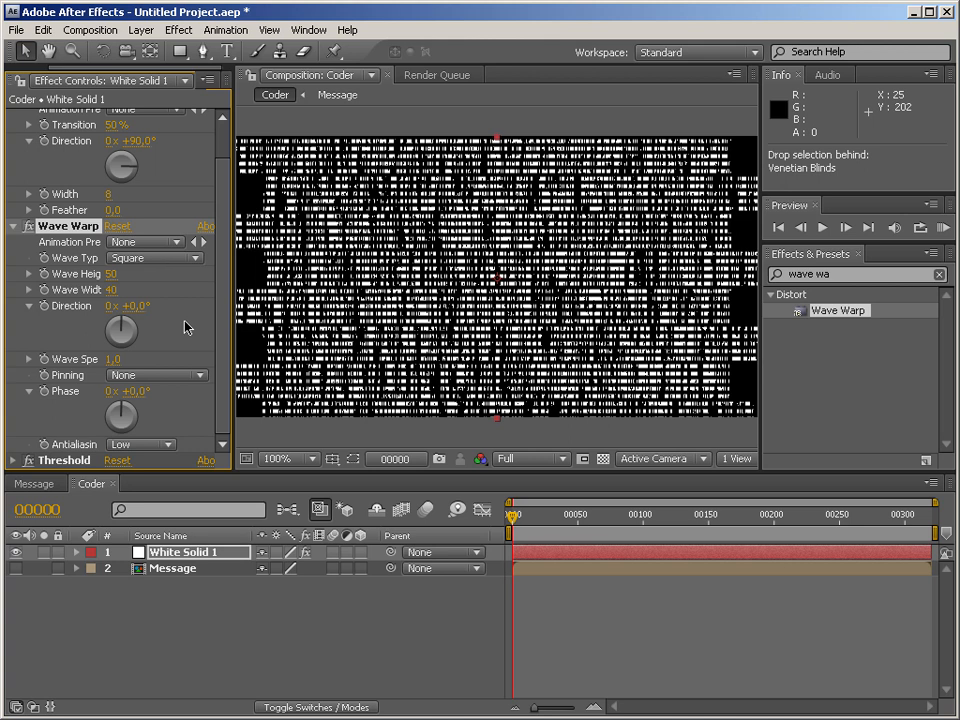
# Set the Wave Warp wave width on White Solid 1 to 8, after trying 3 and 4
pyautogui.moveTo(155, 290); pyautogui.dragTo(79, 291)
pyautogui.click(109, 290)
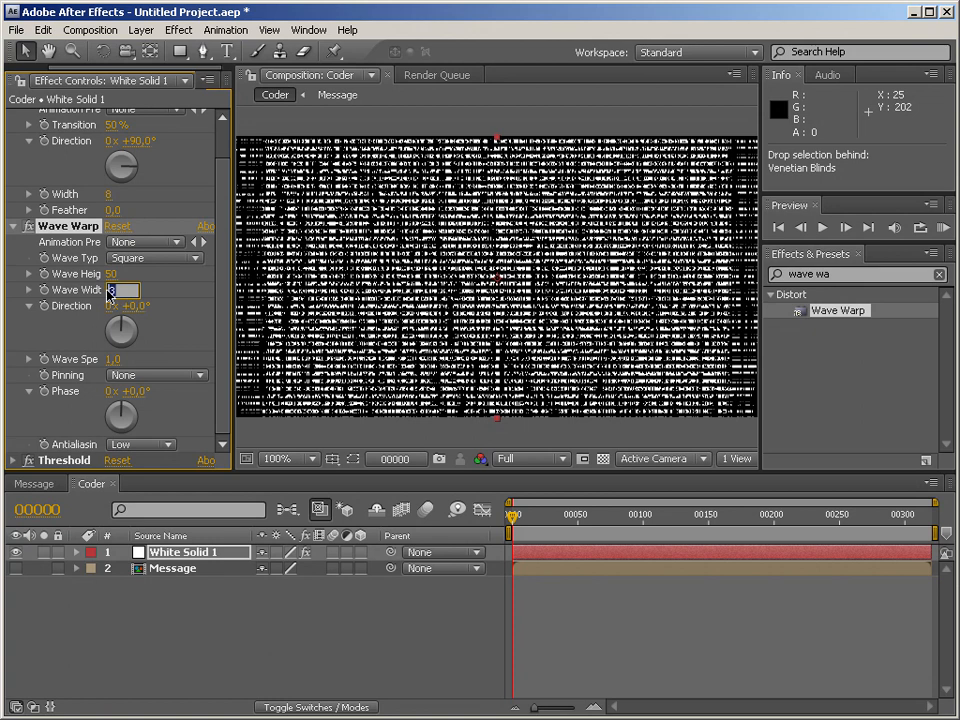
pyautogui.write('4')
pyautogui.press('Return')
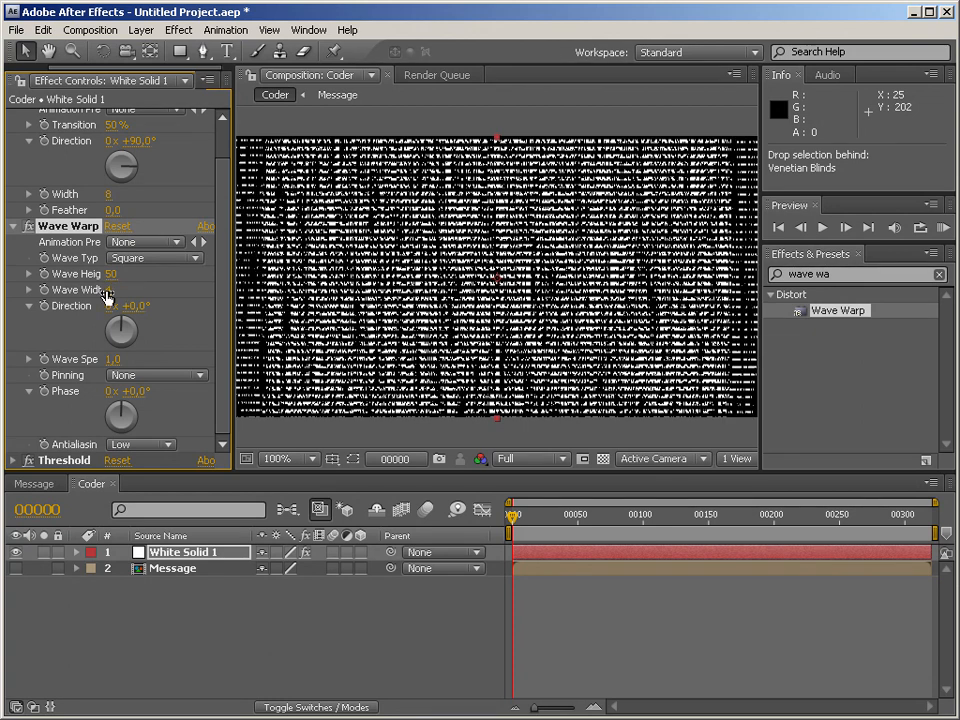
pyautogui.click(112, 289)
pyautogui.write('8')
pyautogui.press('Return')
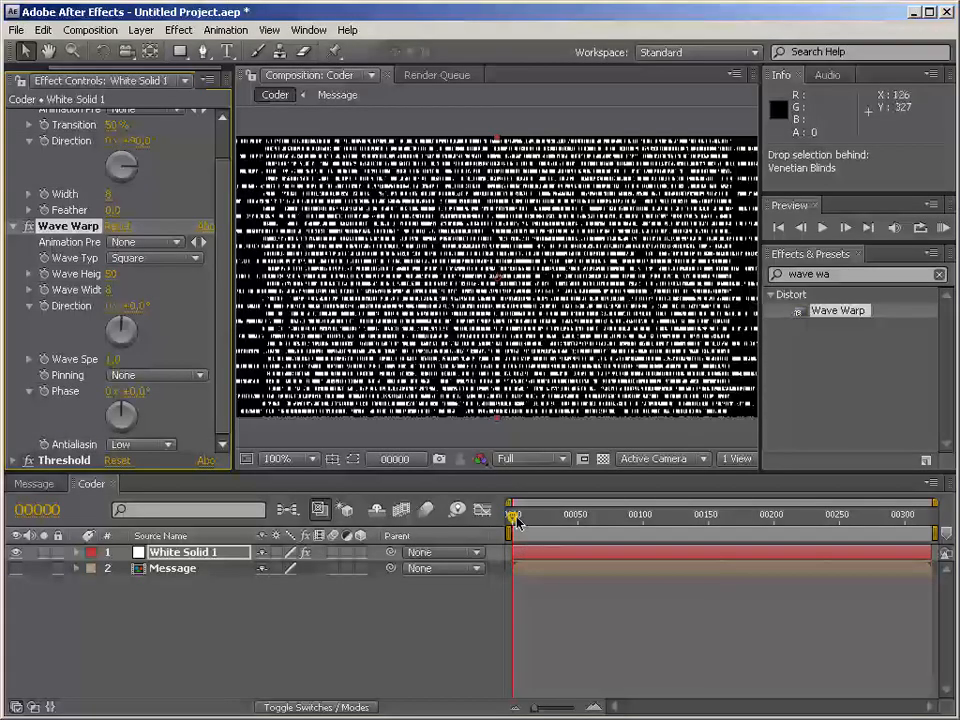
# Run a RAM preview of the warped noise pattern from the start of the Coder composition
pyautogui.moveTo(517, 521); pyautogui.dragTo(480, 519)
pyautogui.press('KP_0')
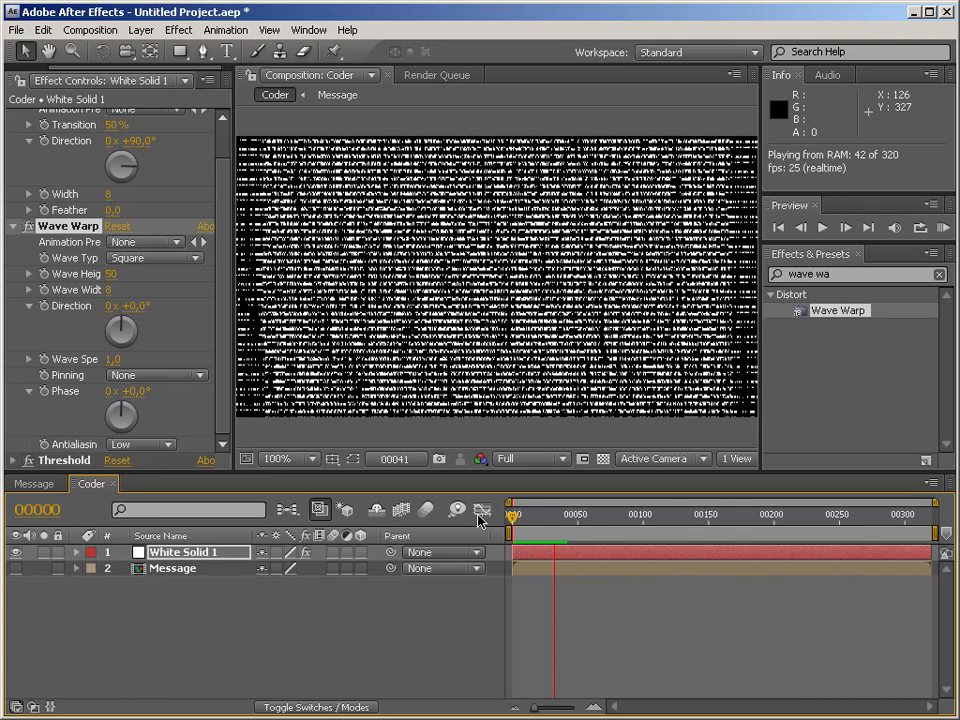
pyautogui.press('space')
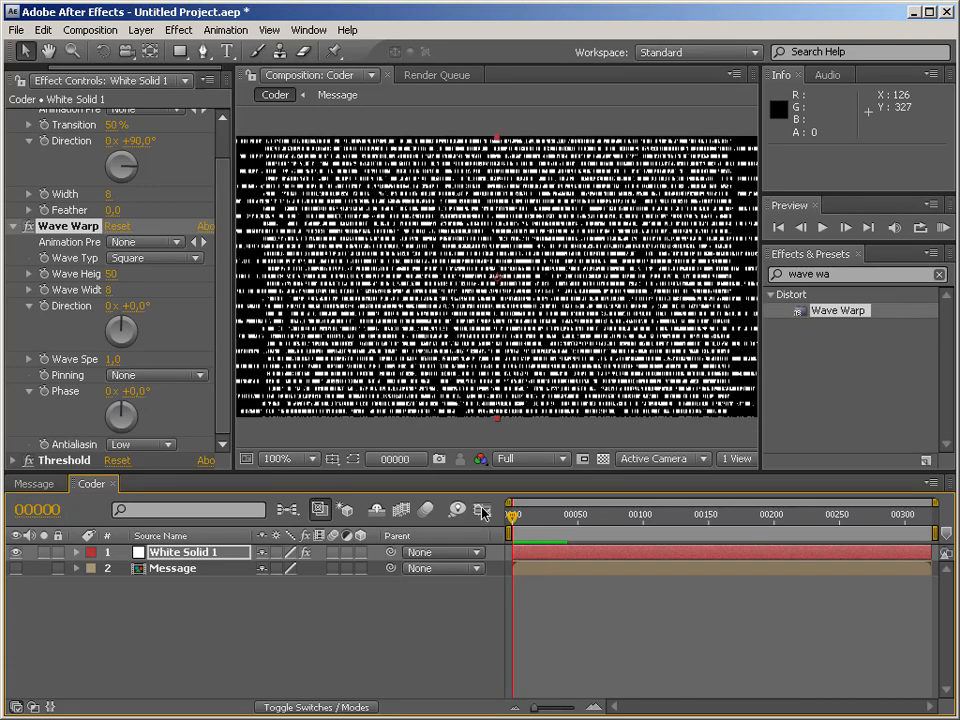
# Collapse the Venetian Blinds and Wave Warp settings, and briefly show the Message layer beneath the pattern before hiding it again
pyautogui.scroll(2, 218, 150)
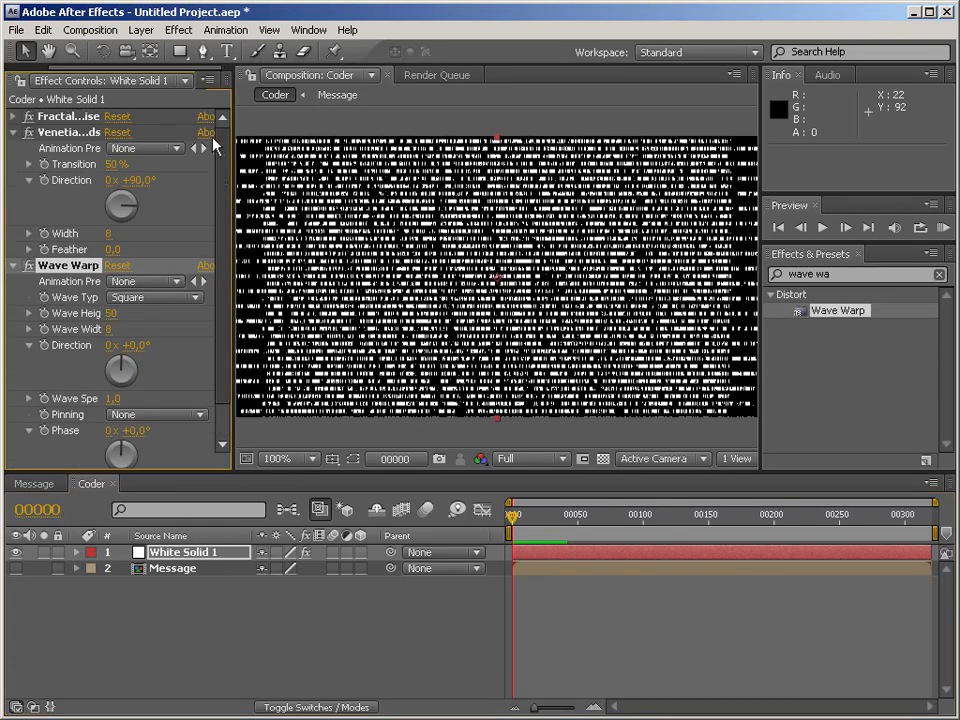
pyautogui.click(13, 132)
pyautogui.click(13, 148)
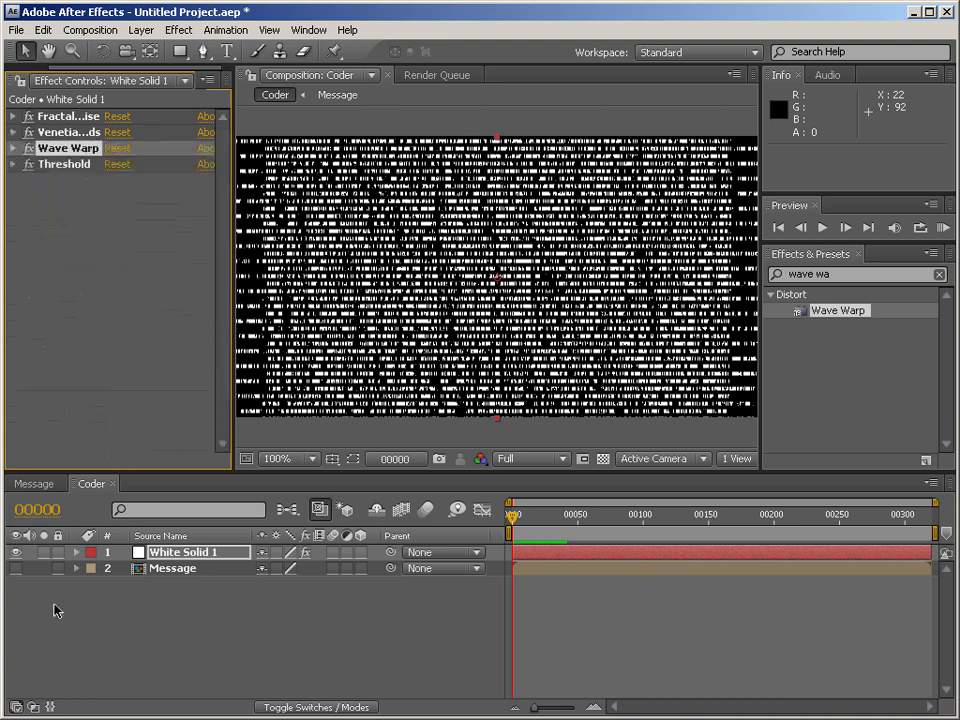
pyautogui.click(15, 569)
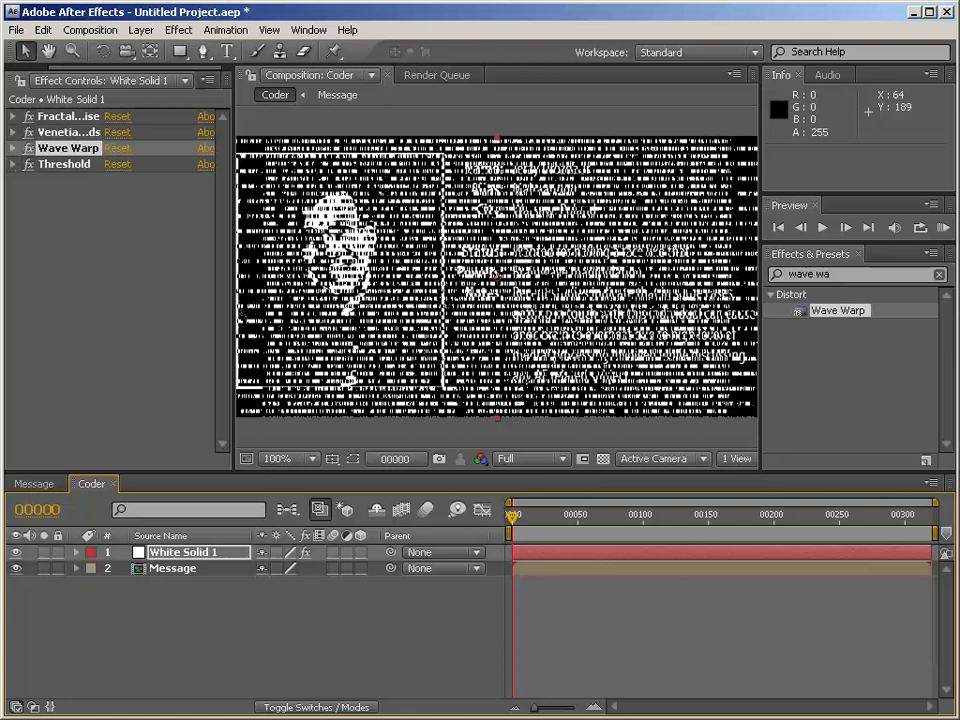
pyautogui.click(15, 568)
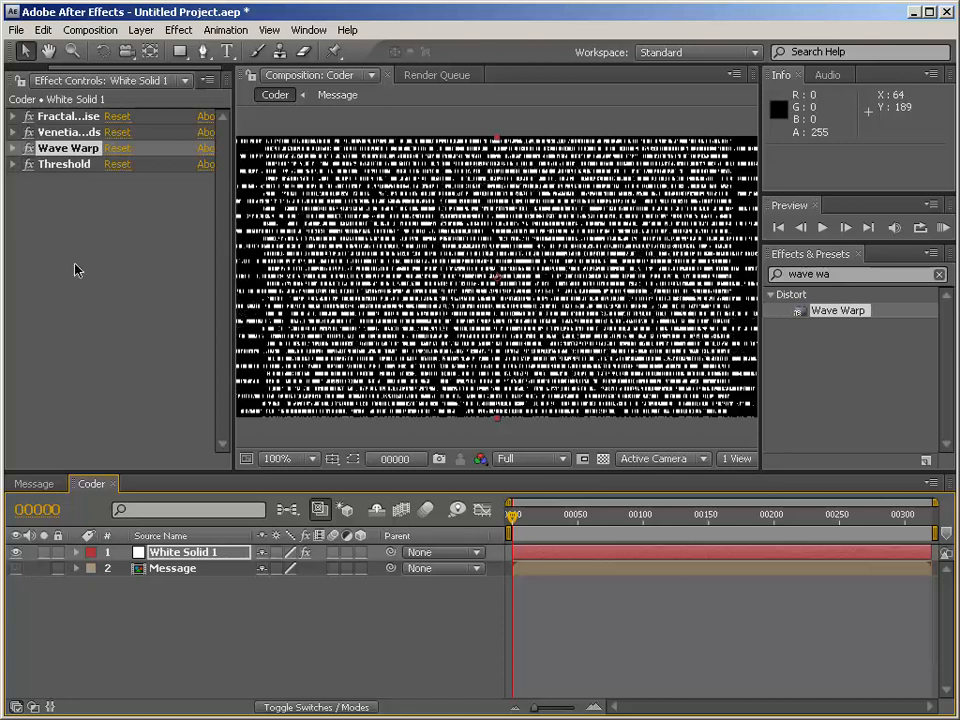
# Apply Solid Composite to White Solid 1 after Threshold, with its color set to black
pyautogui.click(94, 317)
pyautogui.tripleClick(842, 274)
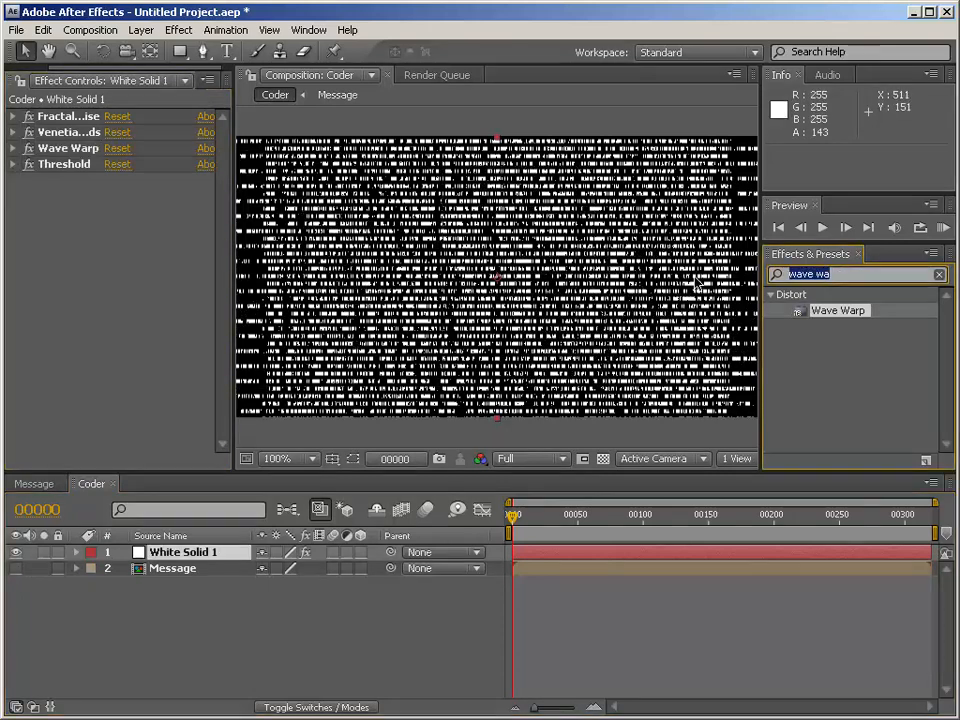
pyautogui.write('solid')
pyautogui.moveTo(810, 309); pyautogui.dragTo(73, 255)
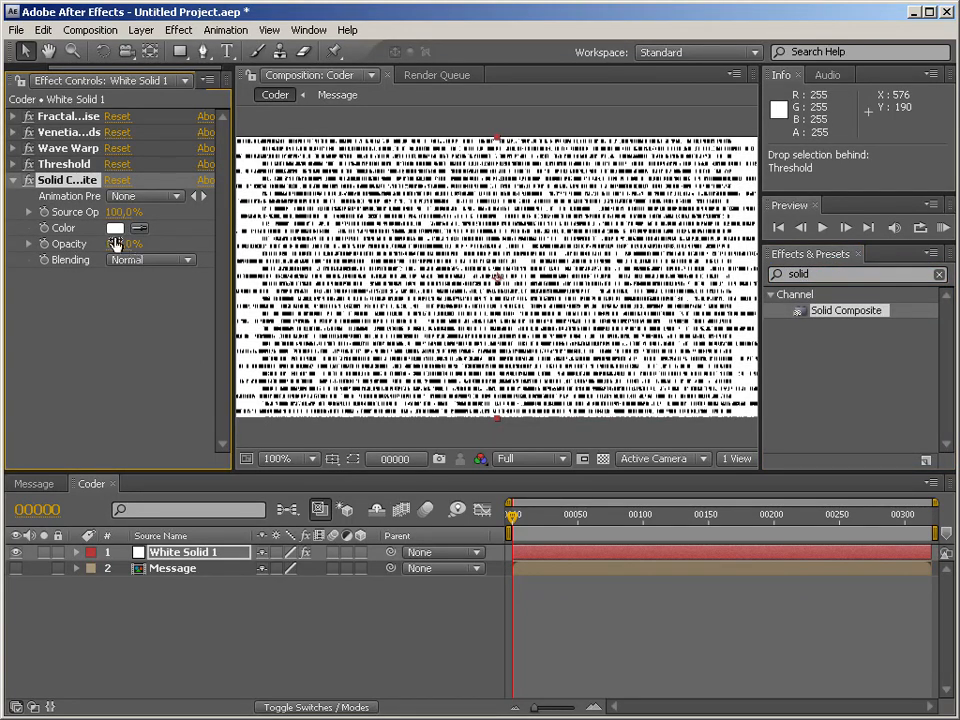
pyautogui.click(117, 230)
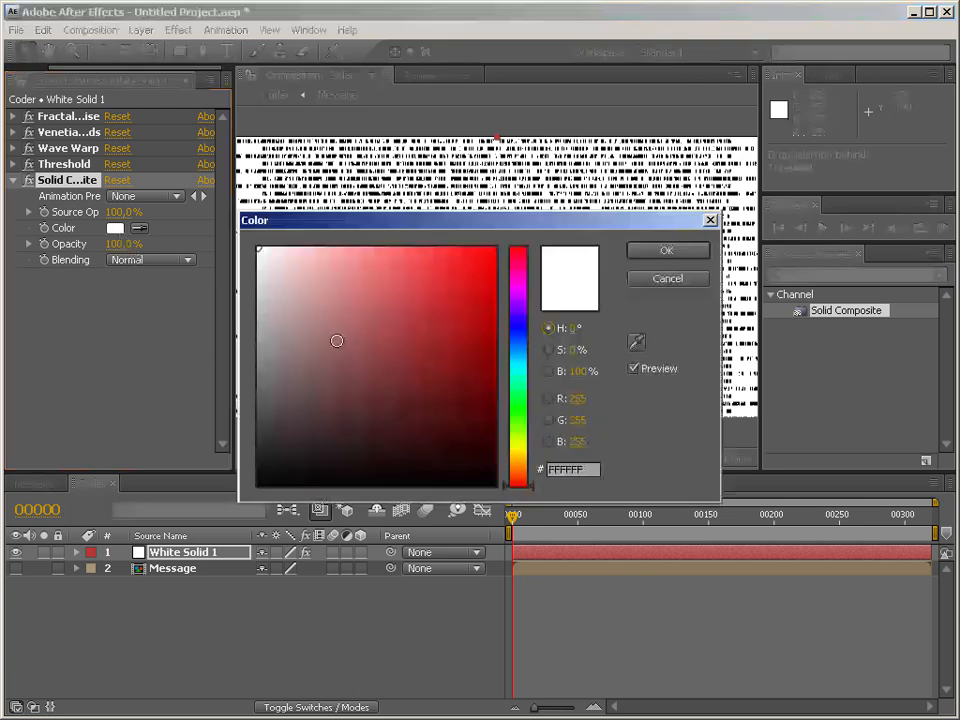
pyautogui.click(493, 484)
pyautogui.click(665, 251)
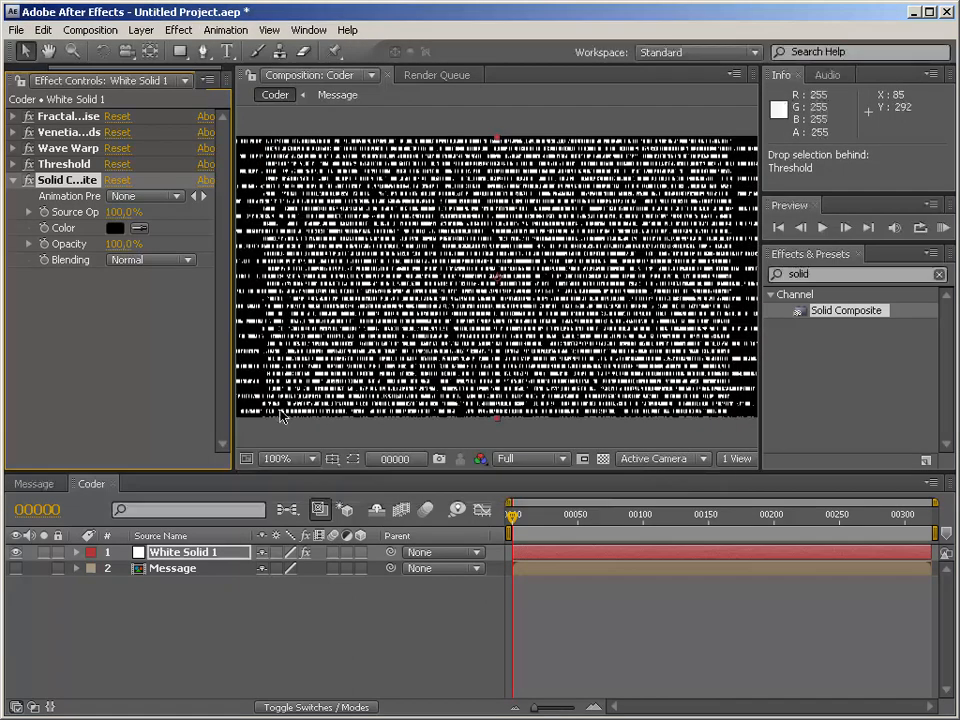
# Turn on the transparency grid, show the Message layer, and scrub the opening of Coder to check its transparent areas
pyautogui.click(602, 459)
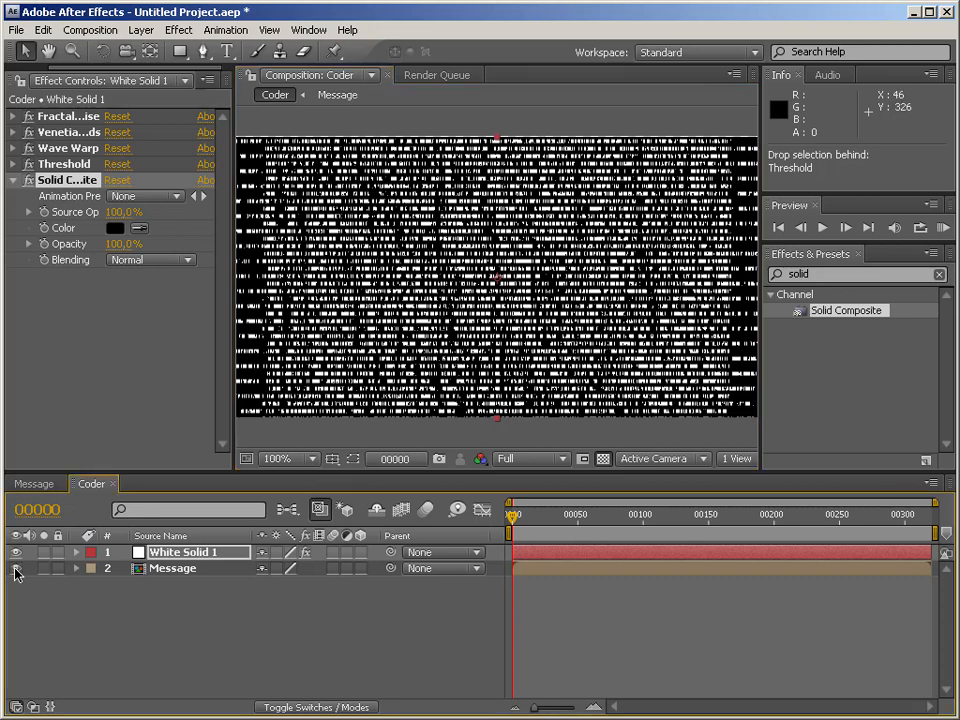
pyautogui.click(167, 576)
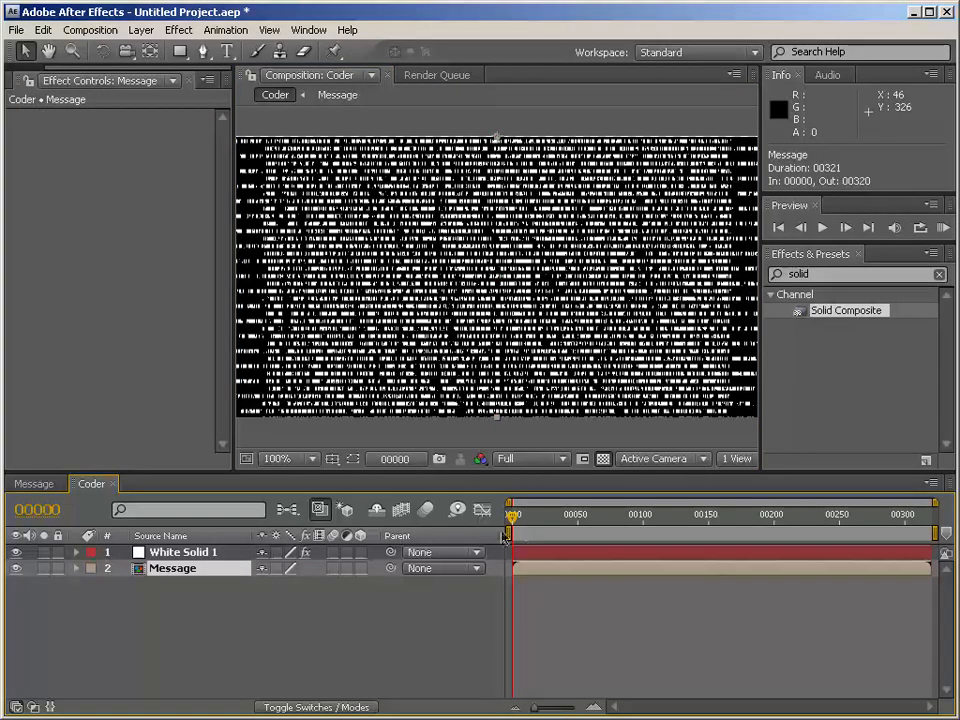
pyautogui.moveTo(513, 516); pyautogui.dragTo(574, 503)
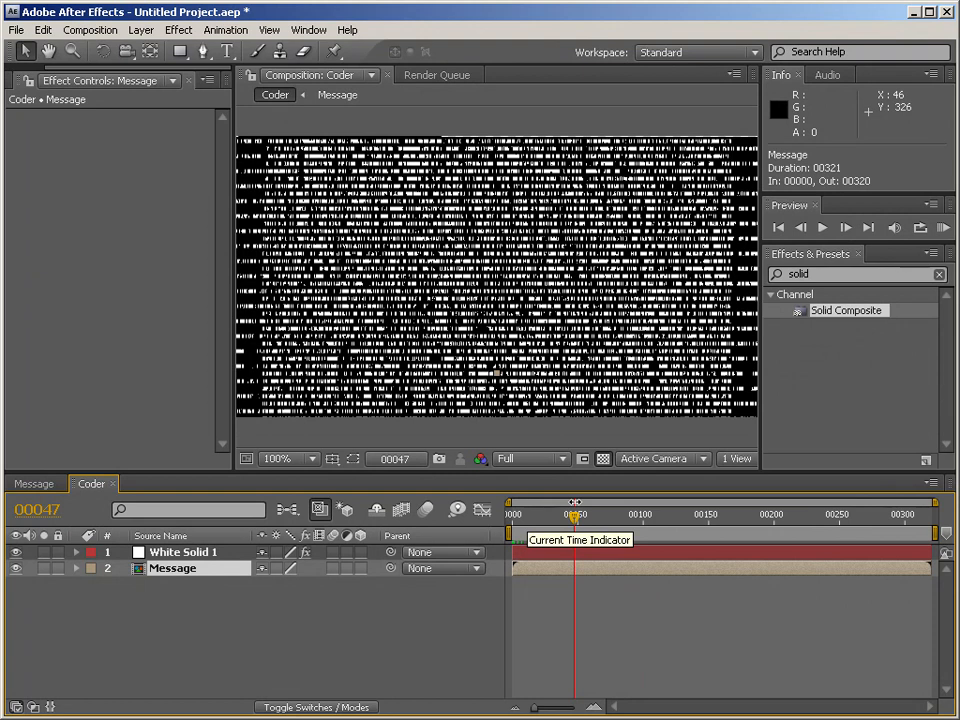
pyautogui.moveTo(574, 519); pyautogui.dragTo(443, 521)
# In the Message composition, turn on the transparency grid and add a 600 × 300 px black solid beneath all other layers
pyautogui.click(51, 483)
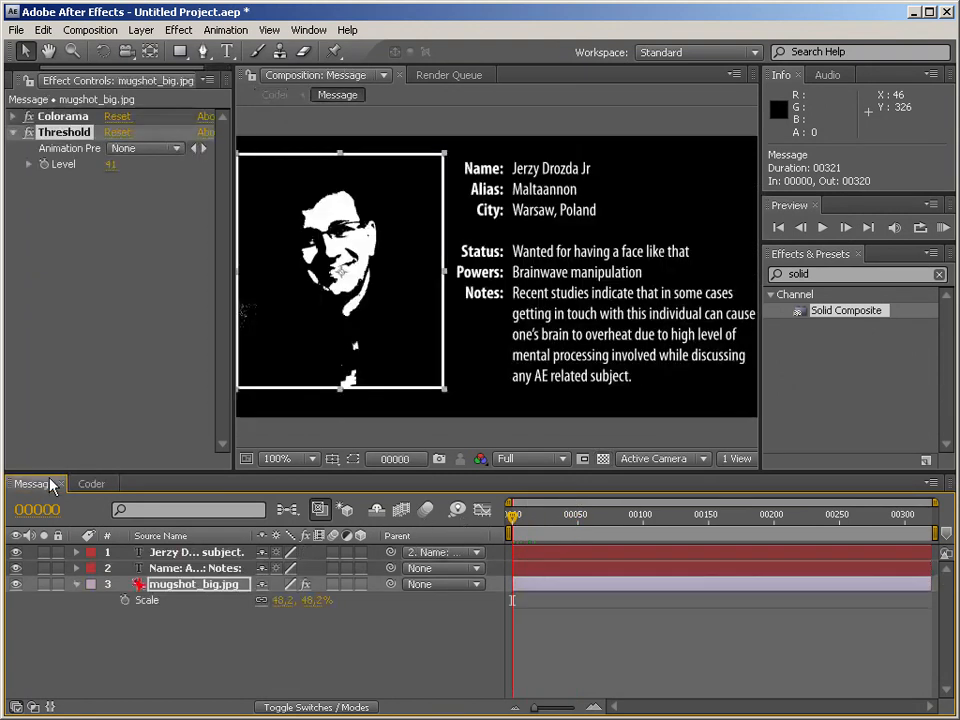
pyautogui.click(603, 458)
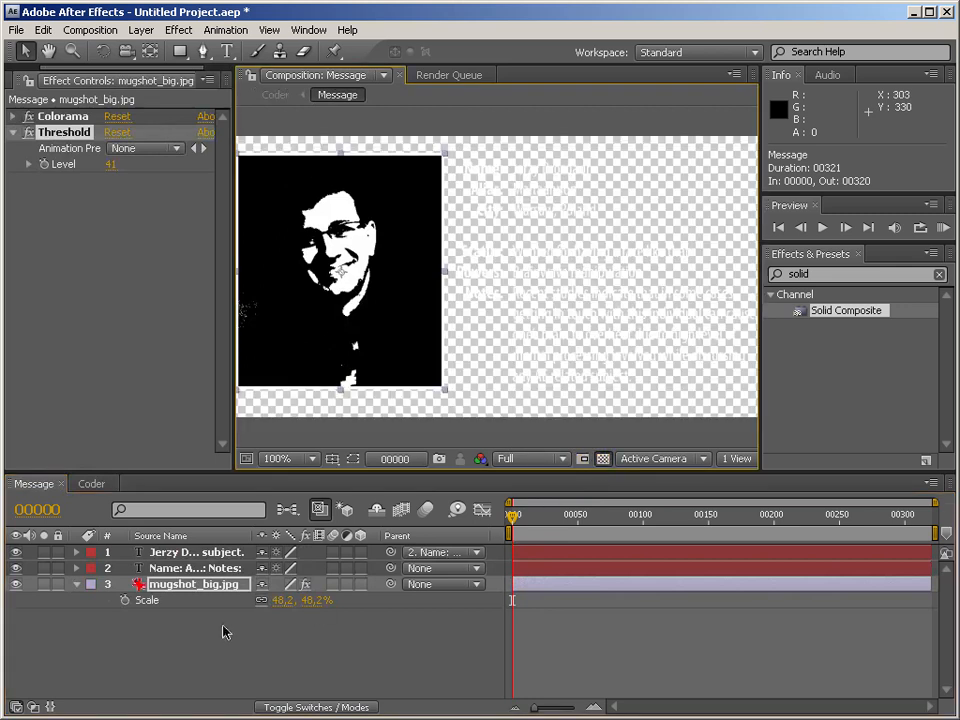
pyautogui.rightClick(206, 640)
pyautogui.moveTo(236, 648)
pyautogui.click(470, 686)
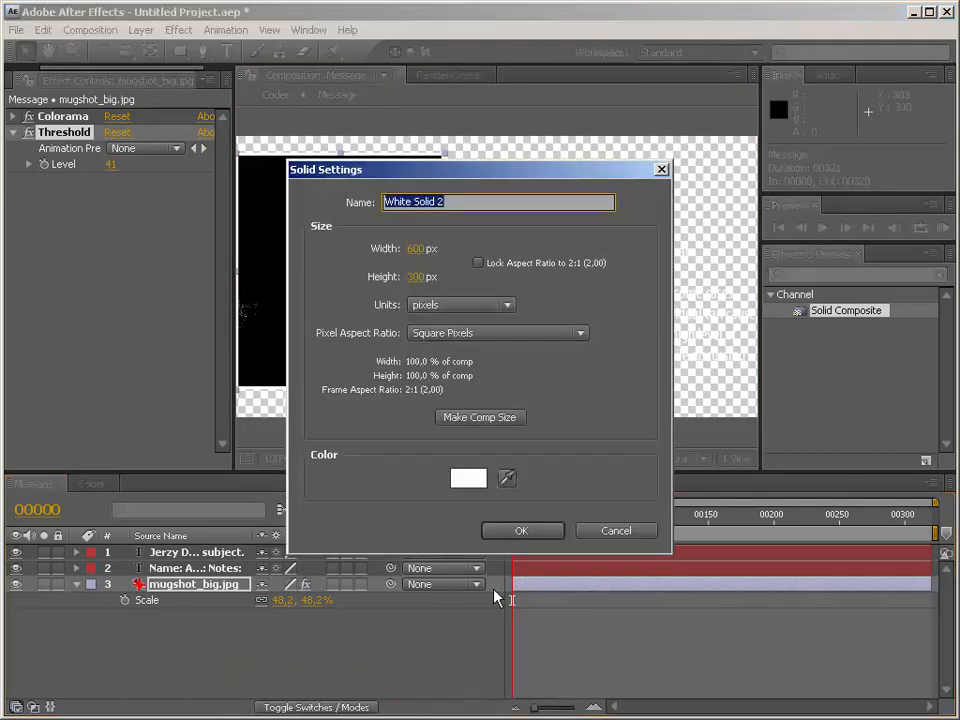
pyautogui.click(478, 478)
pyautogui.moveTo(478, 478); pyautogui.dragTo(585, 541)
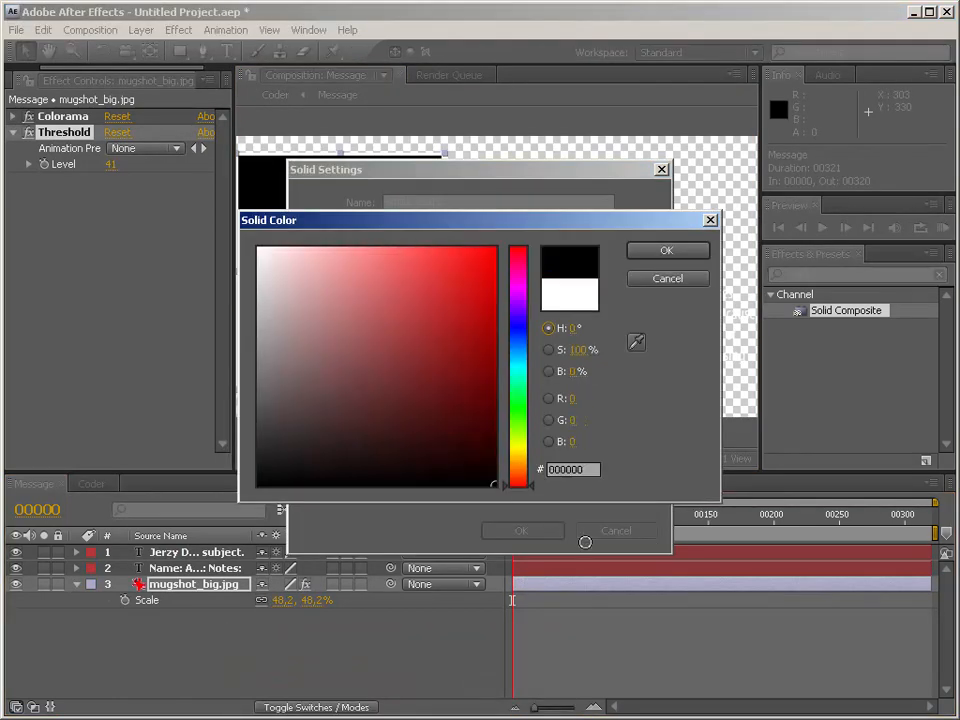
pyautogui.click(670, 251)
pyautogui.click(515, 532)
pyautogui.moveTo(185, 552); pyautogui.dragTo(203, 643)
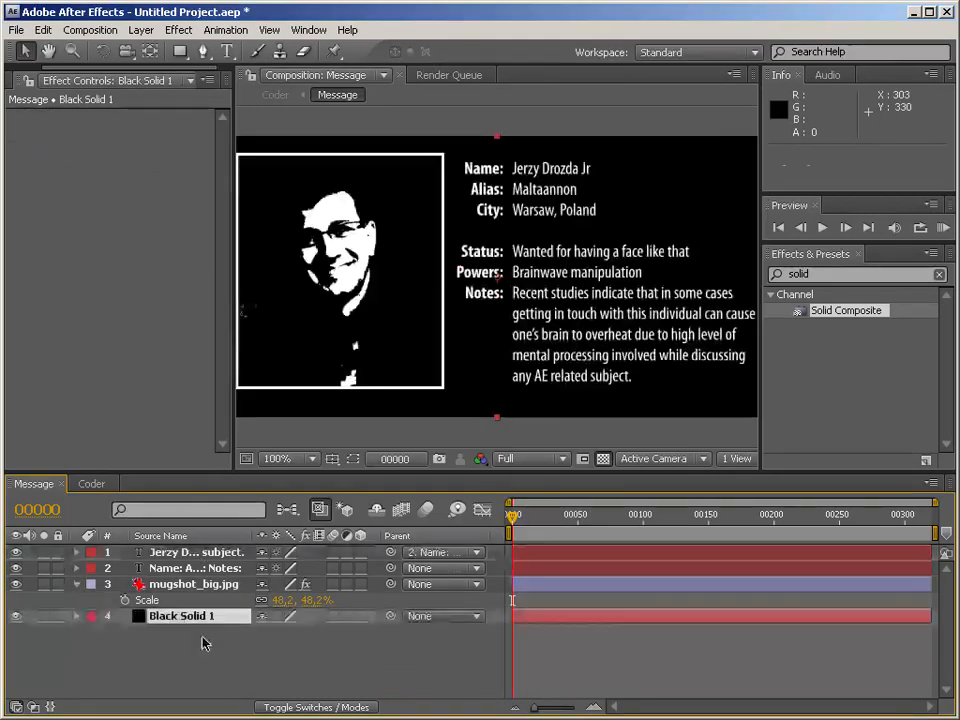
# Return to the Coder composition and check the scrolling Message by scrubbing and running a RAM preview from frame 0
pyautogui.click(91, 484)
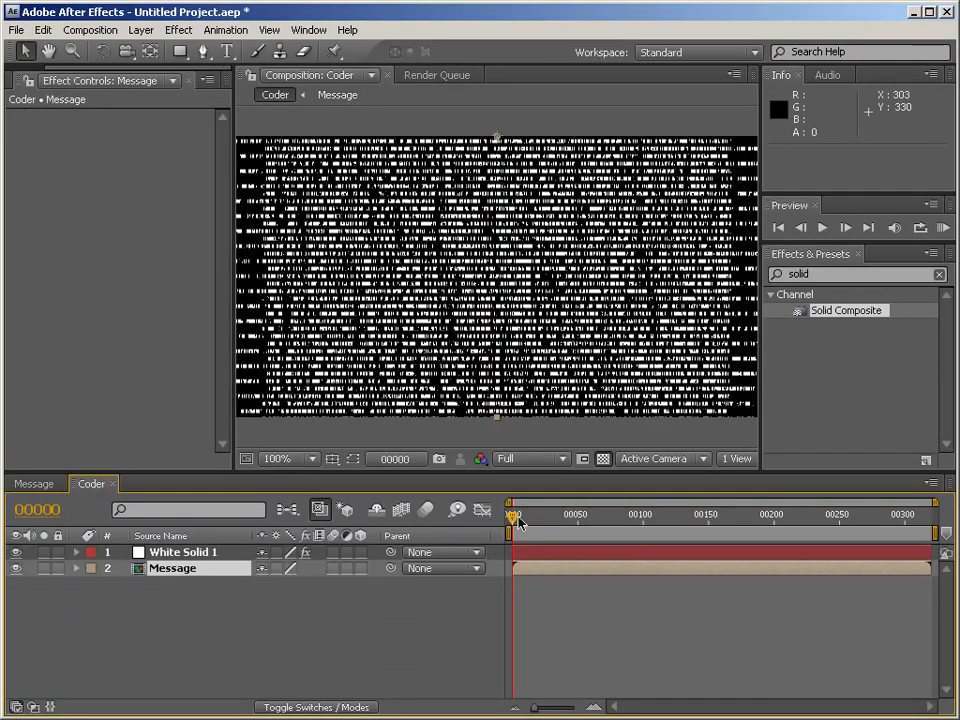
pyautogui.moveTo(514, 518); pyautogui.dragTo(568, 516)
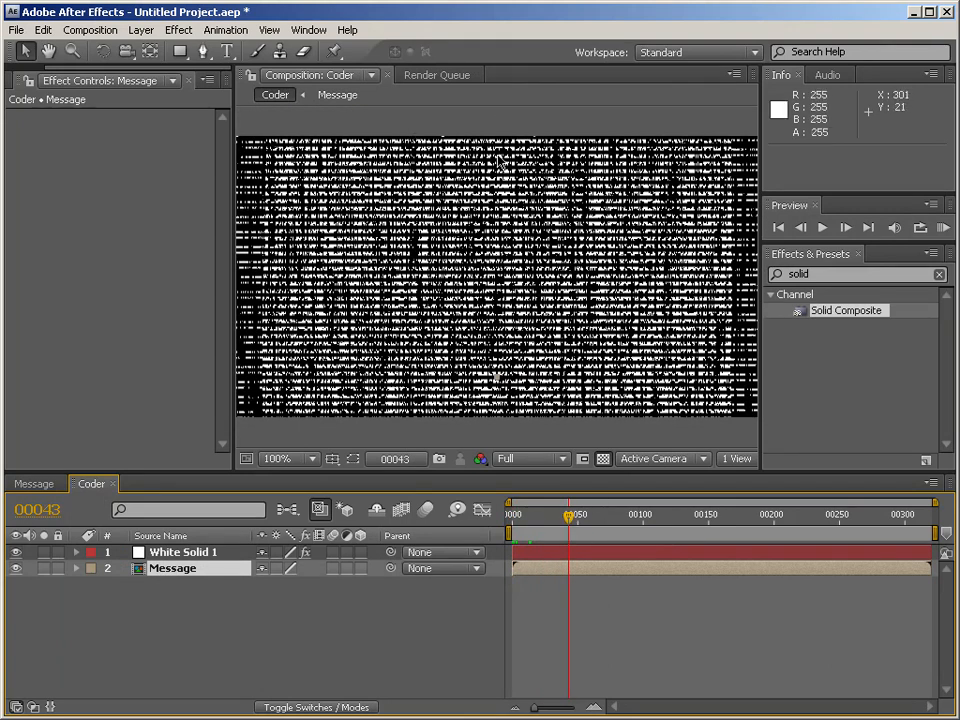
pyautogui.press('Home')
pyautogui.click(439, 644)
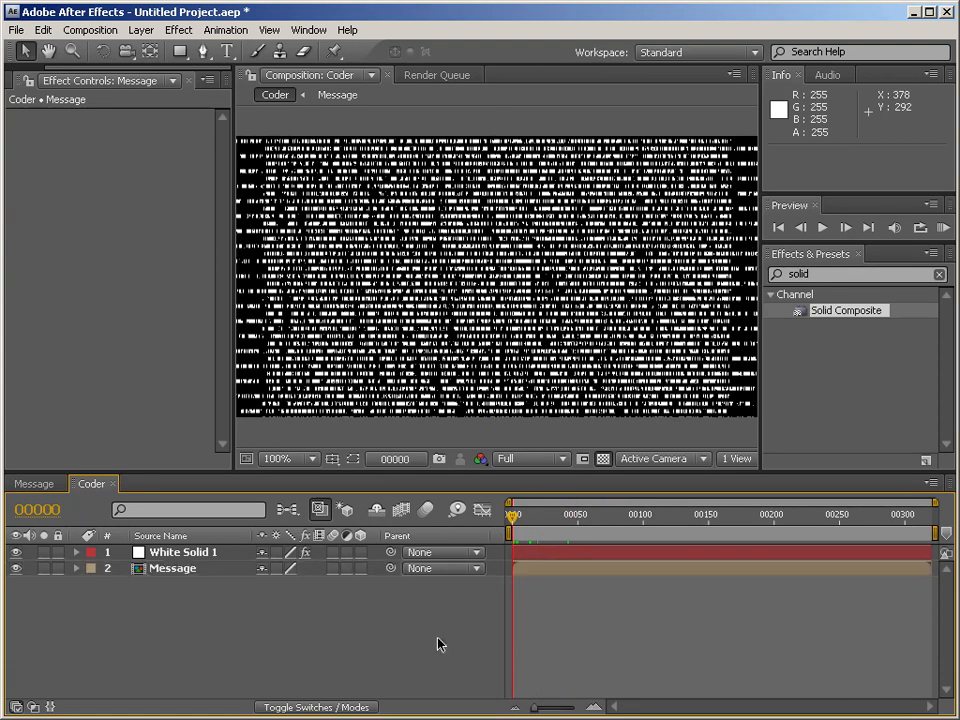
pyautogui.press('KP_0')
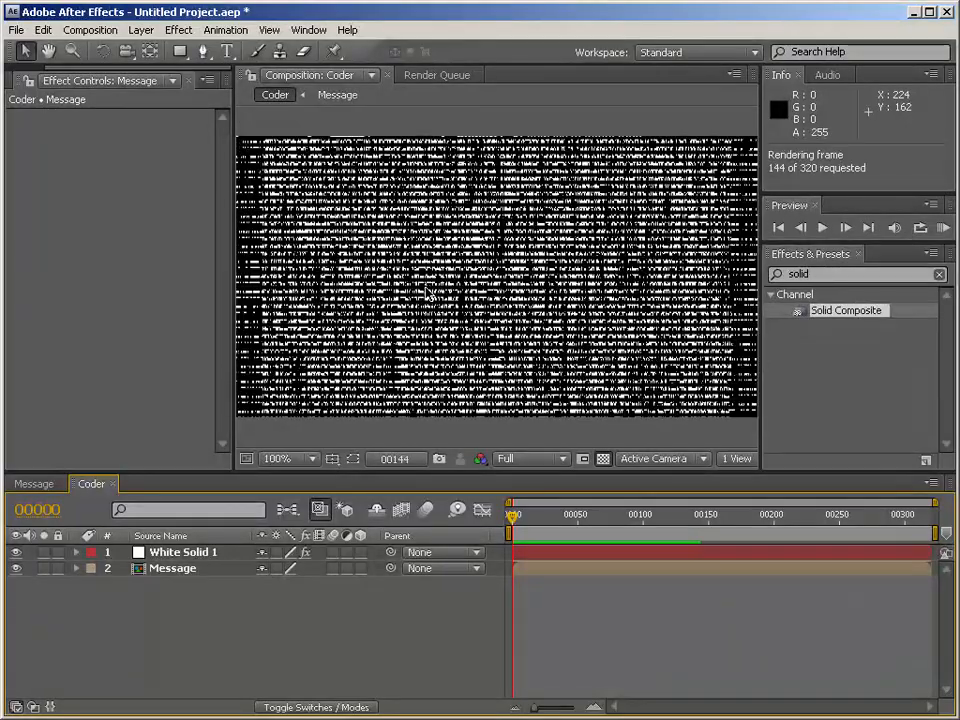
pyautogui.press('space')
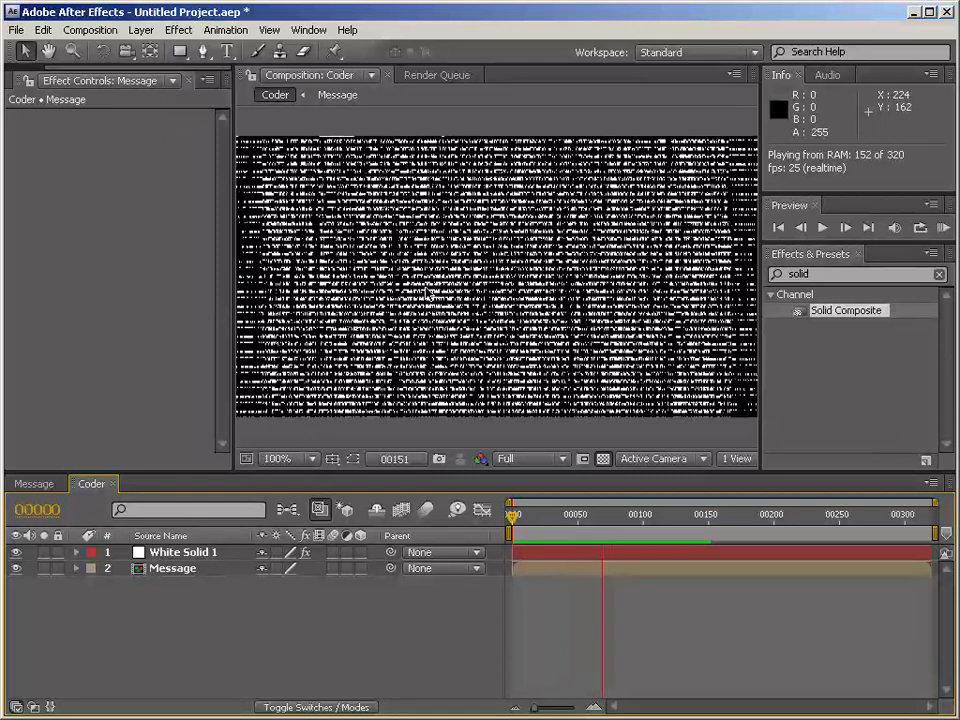
pyautogui.press('space')
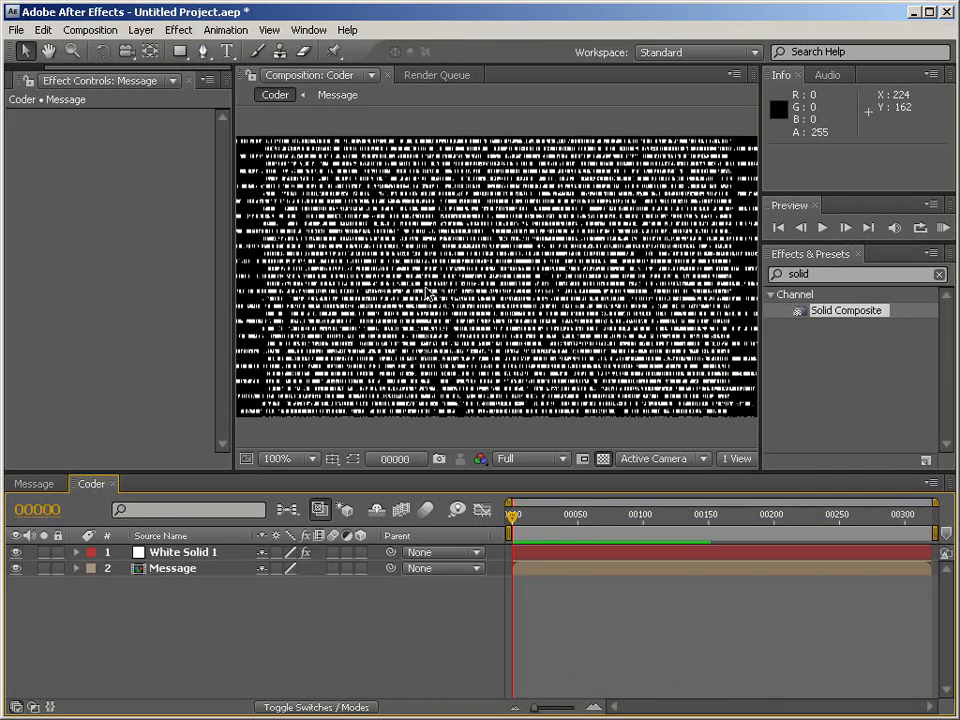
# Create a new composition from the Coder composition in the project, with Coder nested as its only layer
pyautogui.click(66, 204)
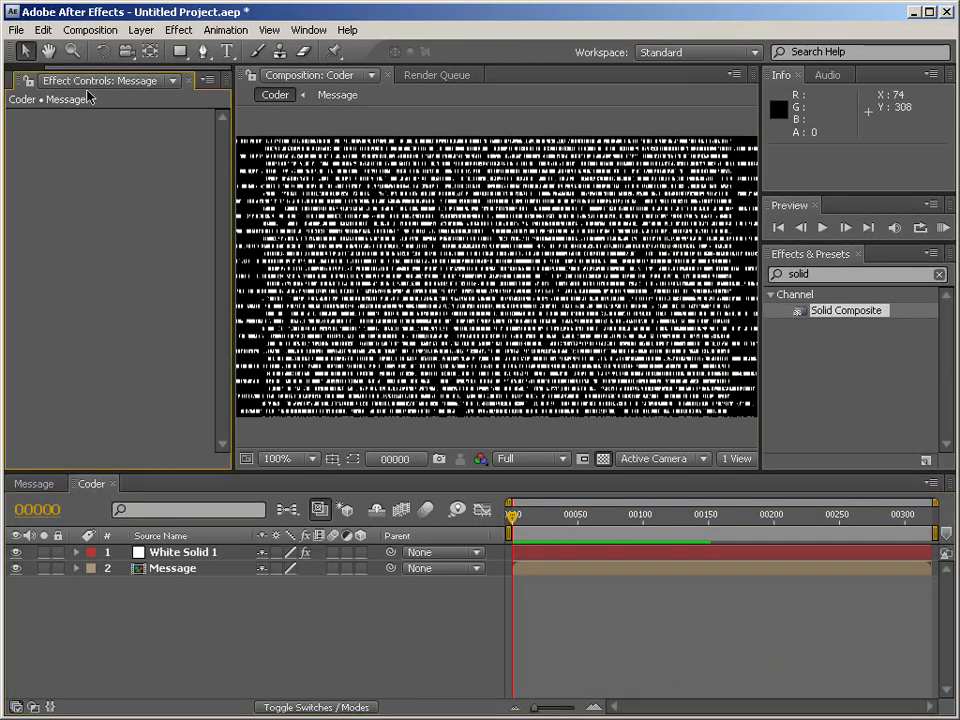
pyautogui.moveTo(98, 67); pyautogui.dragTo(22, 69)
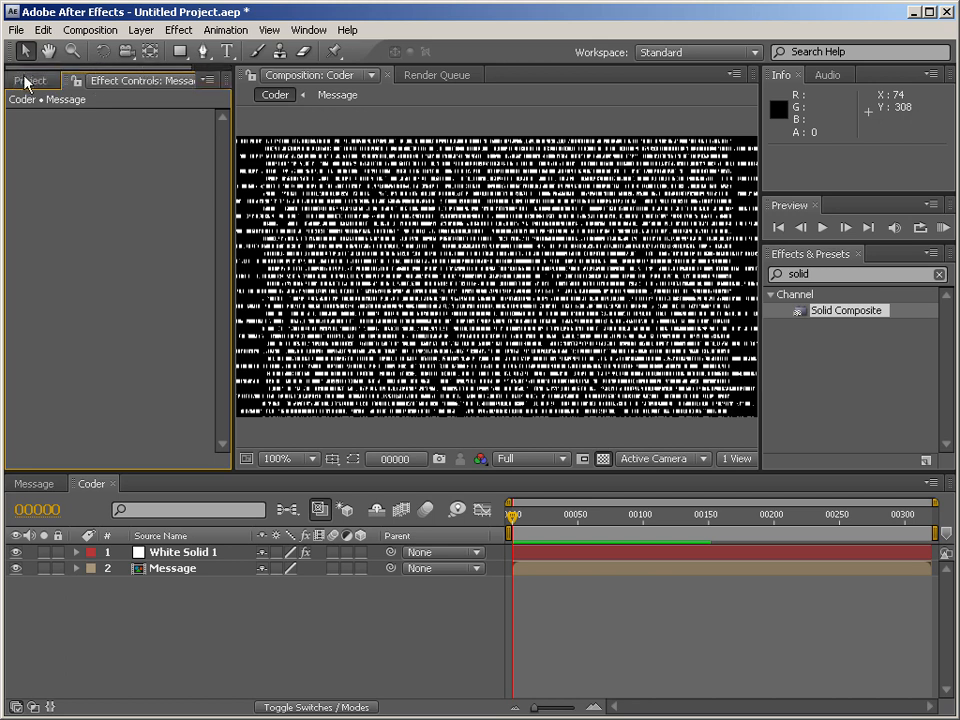
pyautogui.click(28, 80)
pyautogui.click(73, 326)
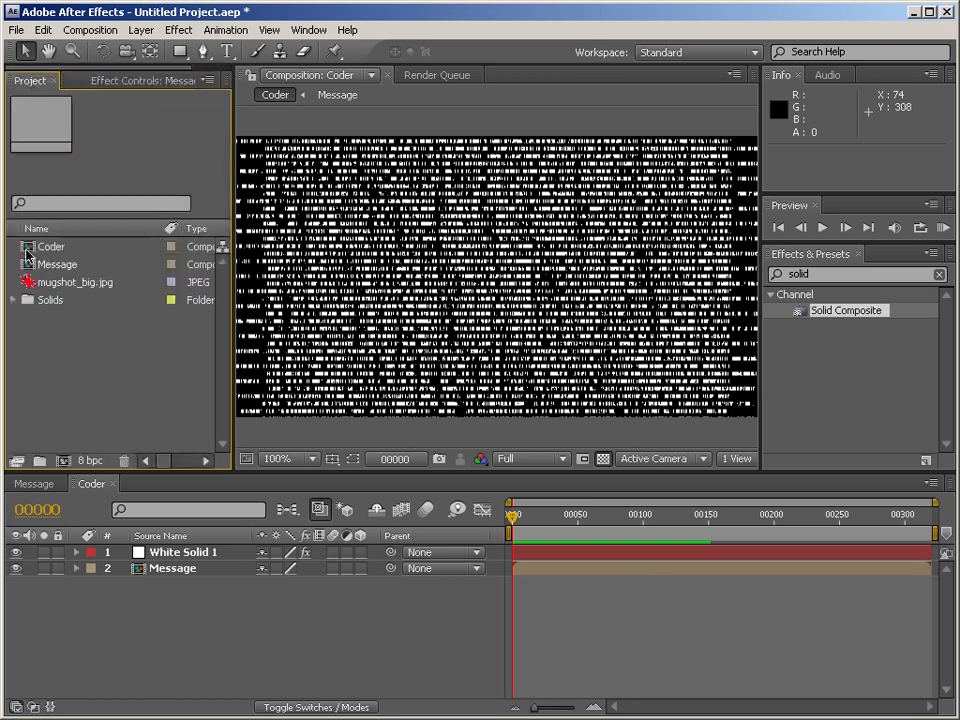
pyautogui.click(26, 249)
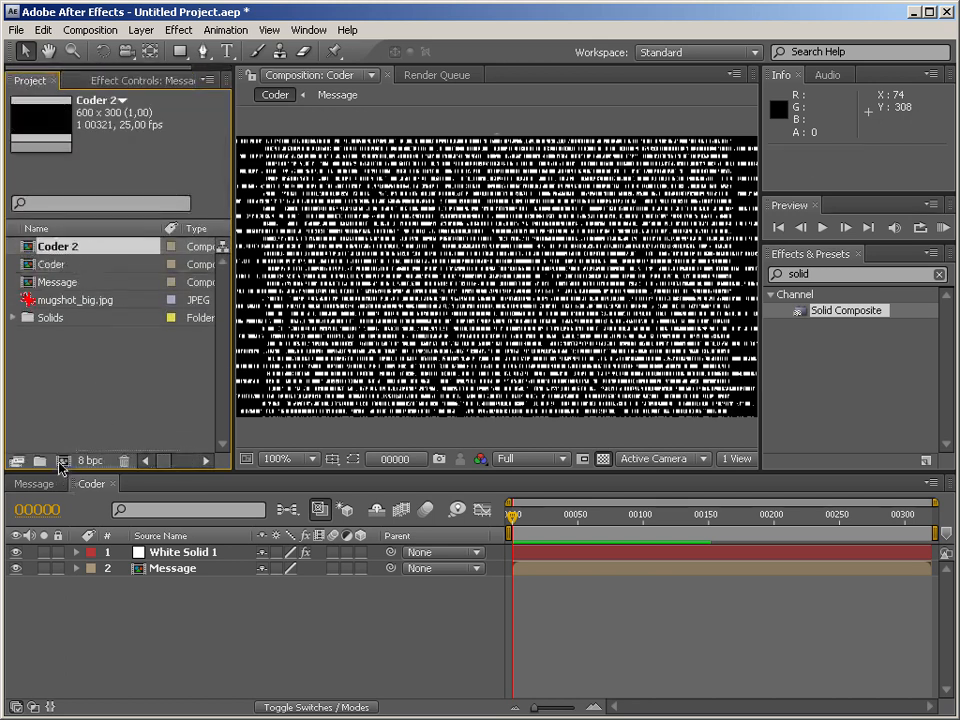
pyautogui.click(62, 461)
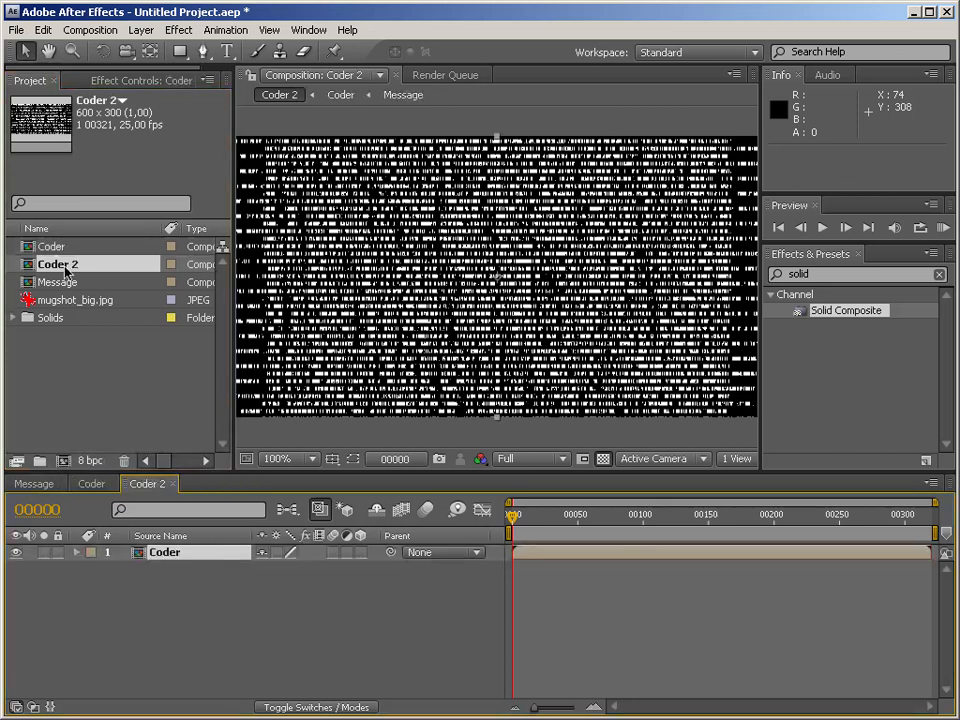
# Rename the Coder 2 composition as Decoder
pyautogui.press('Return')
pyautogui.write('D')
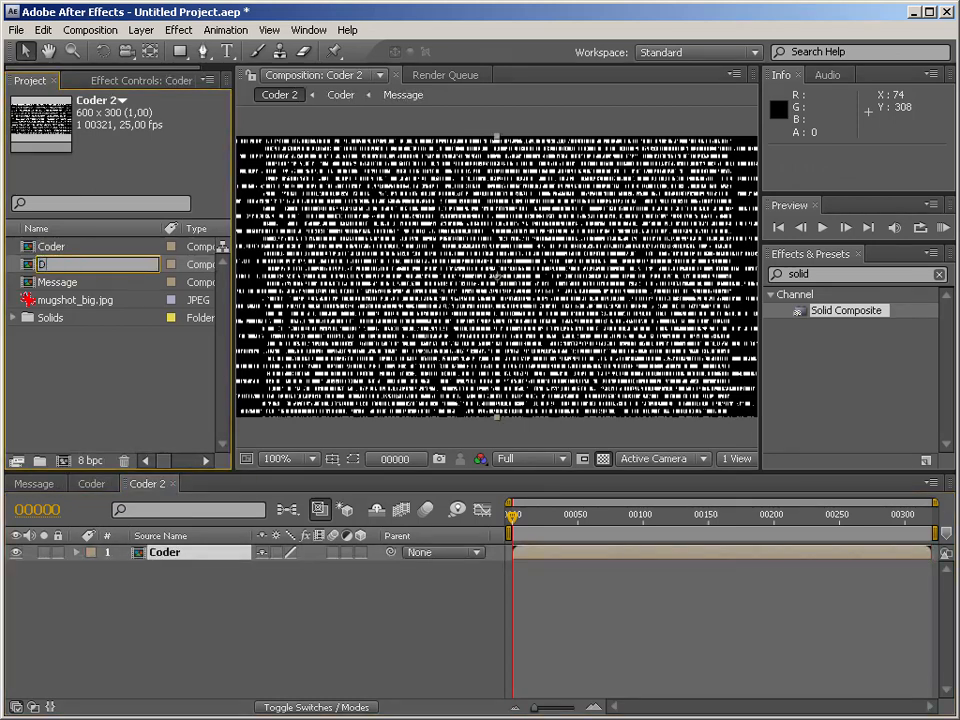
pyautogui.write('ecoder')
pyautogui.press('Return')
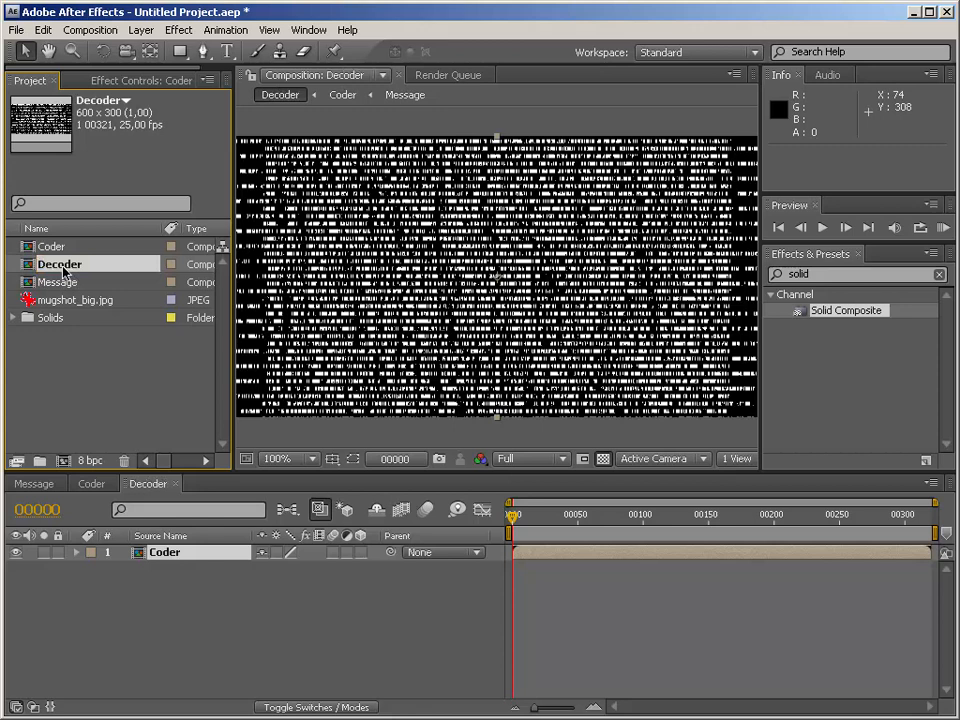
pyautogui.click(321, 630)
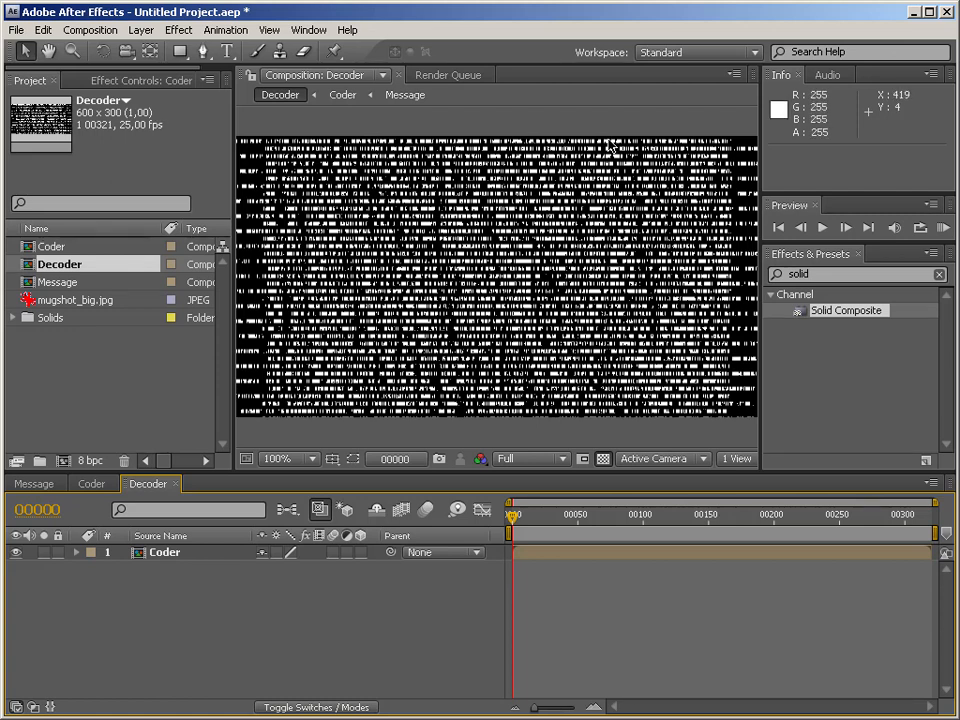
# Turn on mask path visibility and add a full-frame rectangular mask to the Coder layer in Decoder
pyautogui.click(172, 556)
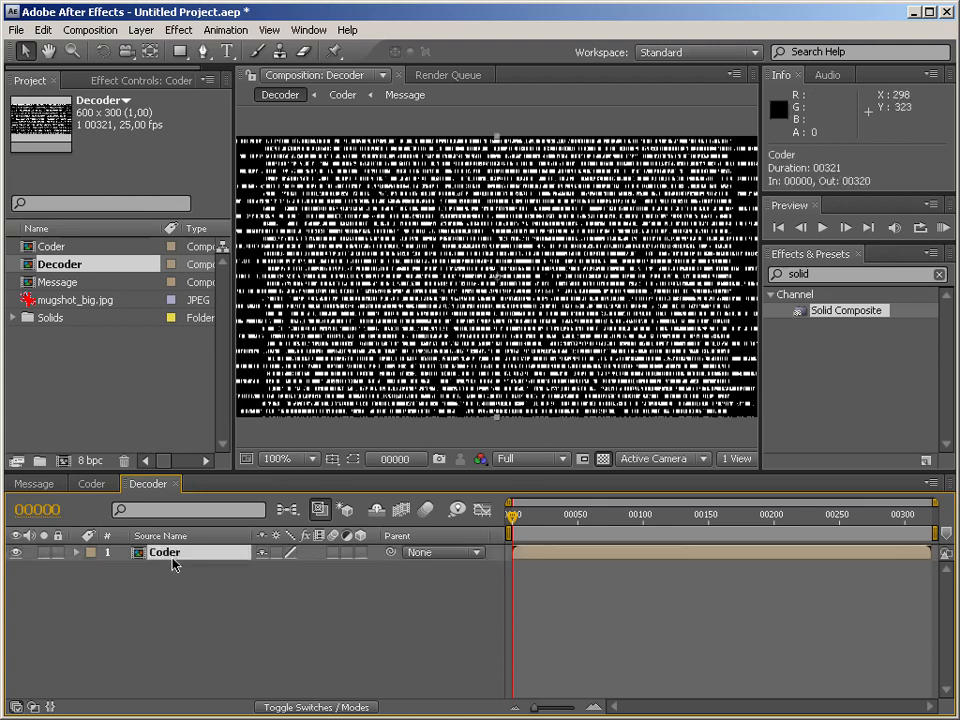
pyautogui.click(356, 461)
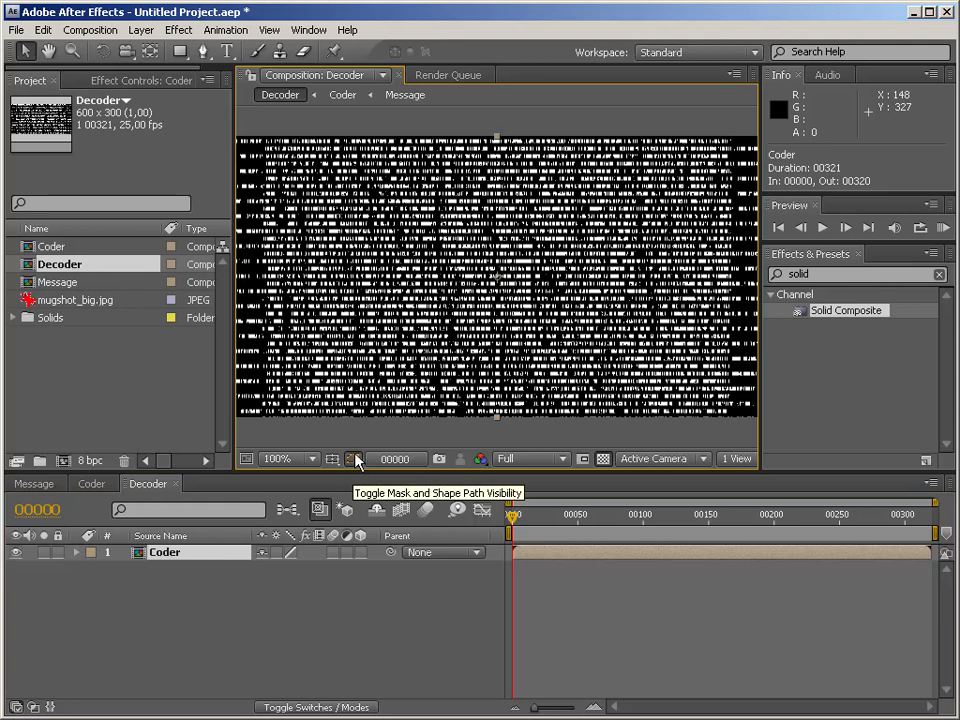
pyautogui.click(180, 52)
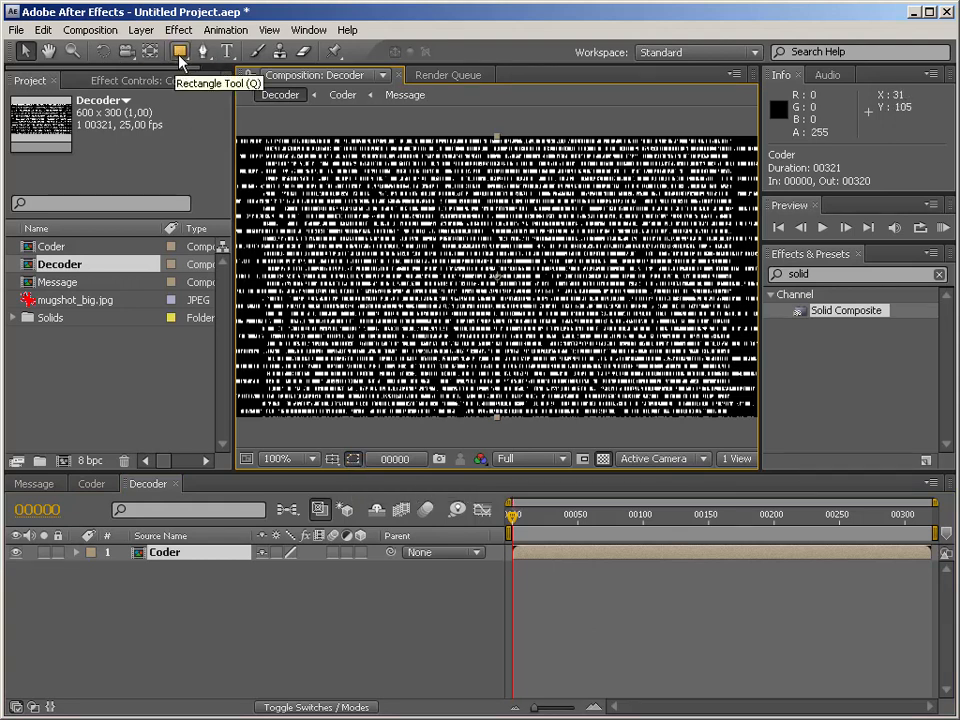
pyautogui.click(182, 557)
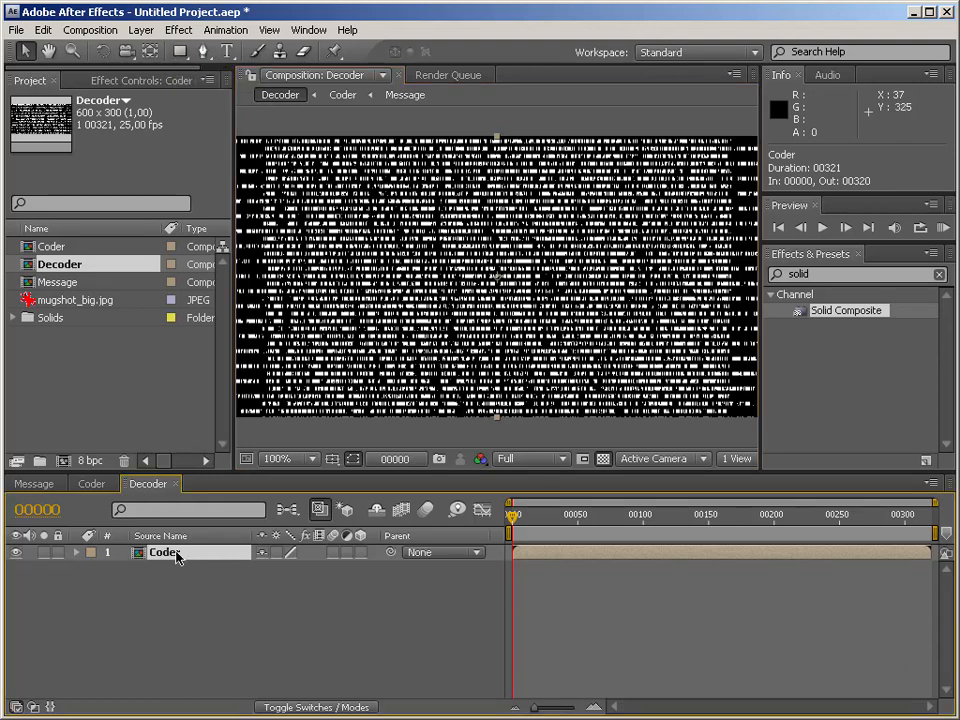
pyautogui.click(186, 597)
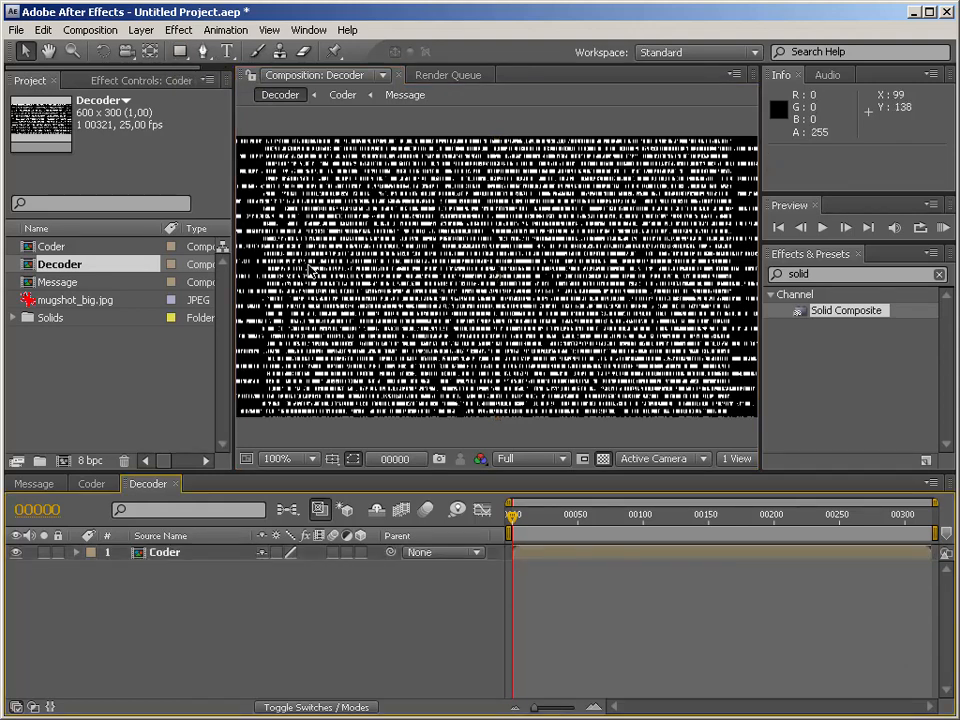
pyautogui.click(163, 552)
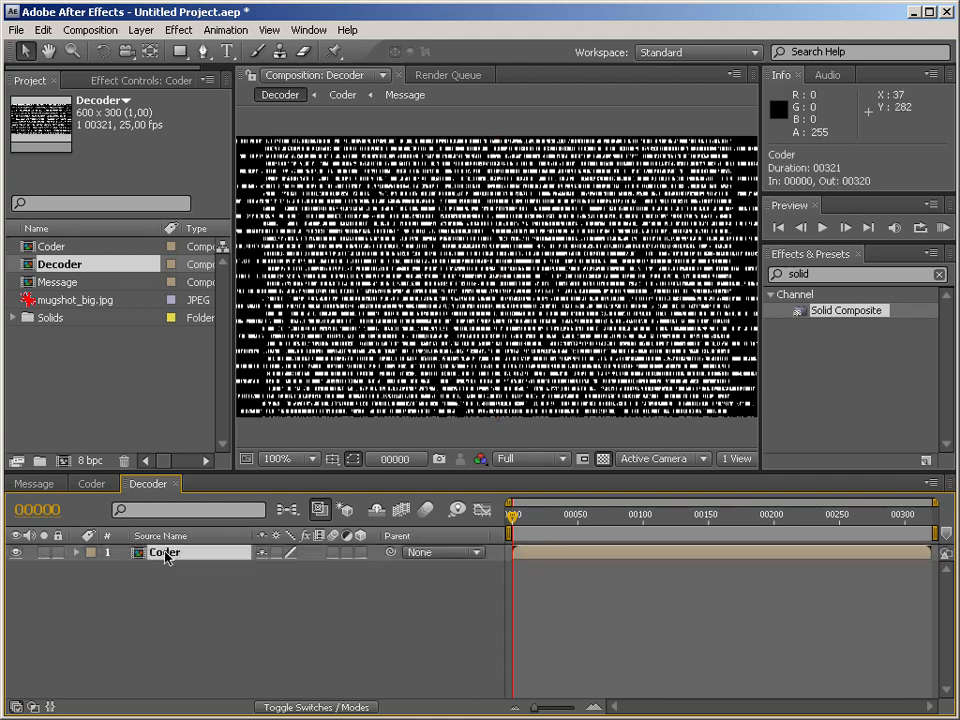
pyautogui.doubleClick(180, 52)
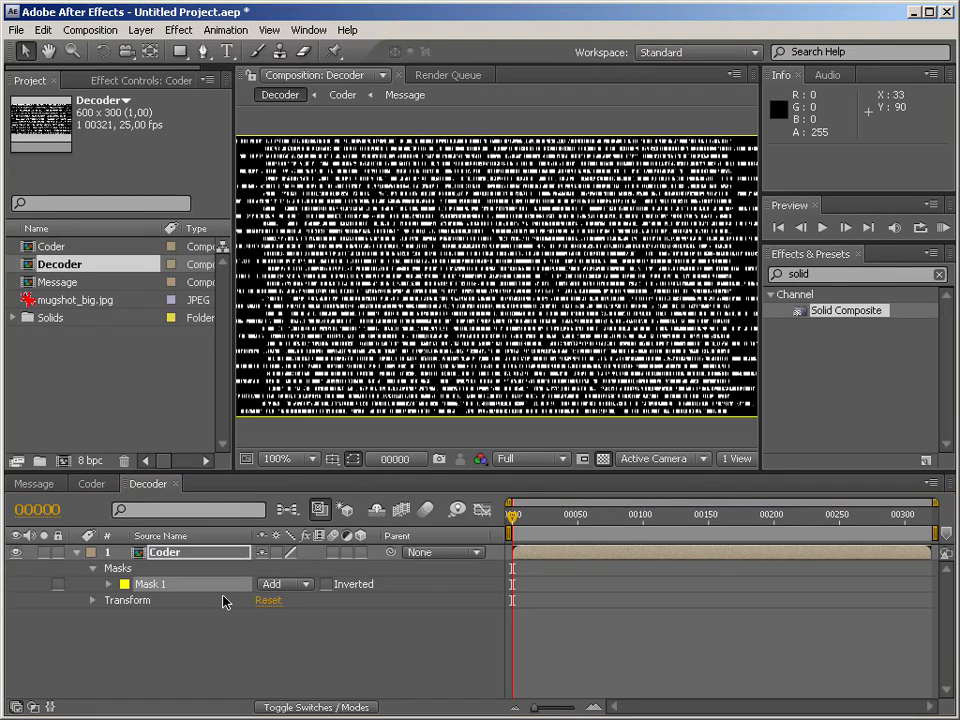
# Set the bottom of Mask 1's bounding box to 1 px so only a one-pixel strip of the Coder layer shows
pyautogui.click(108, 584)
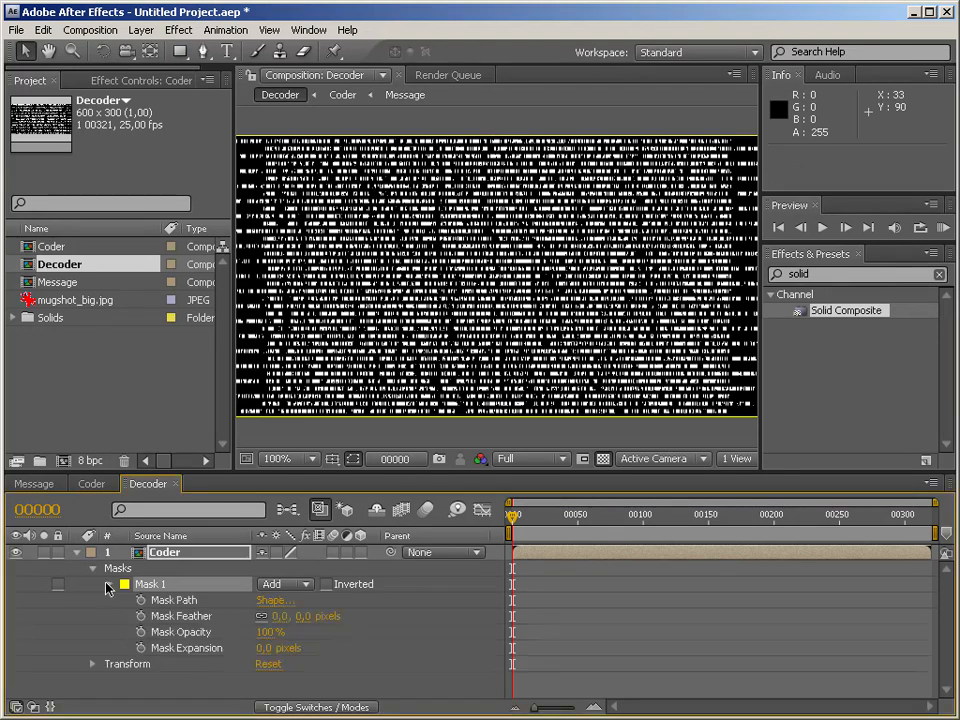
pyautogui.click(268, 601)
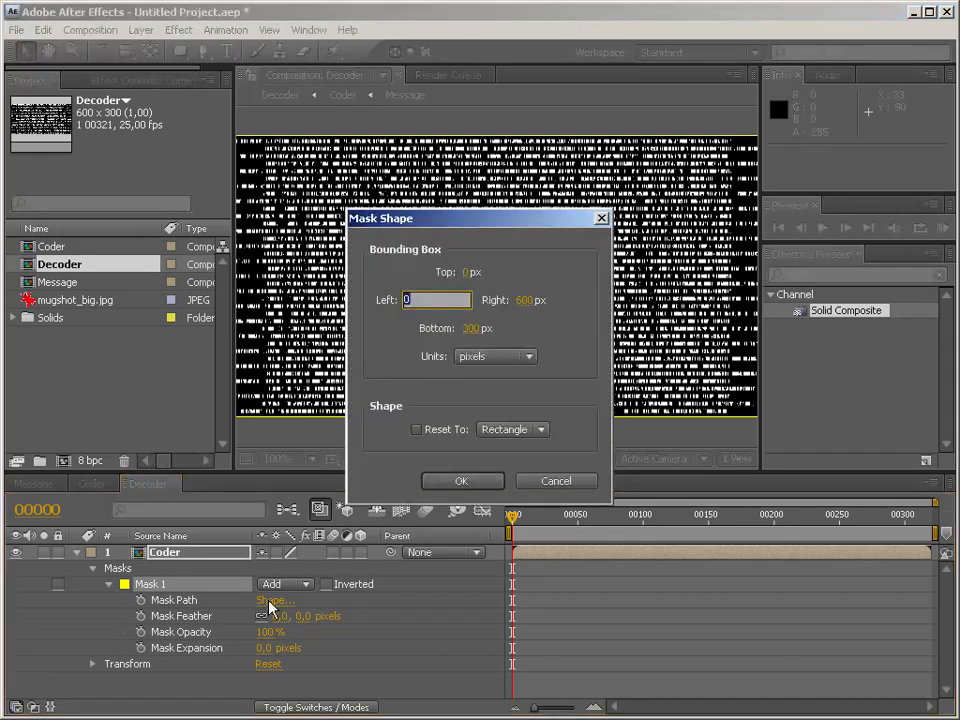
pyautogui.click(473, 330)
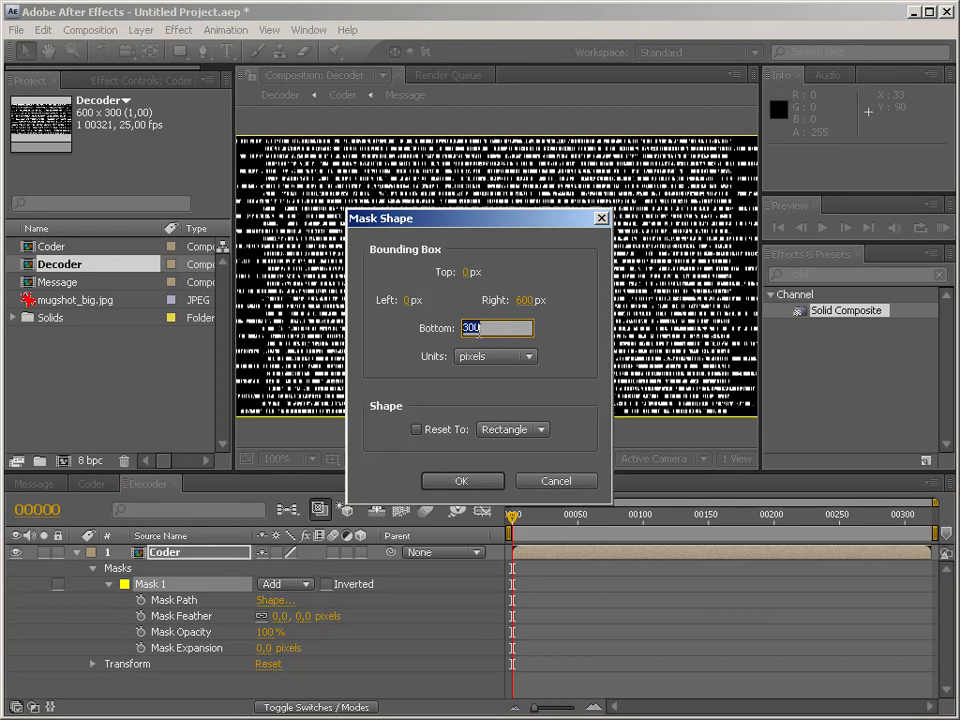
pyautogui.write('1')
pyautogui.click(461, 482)
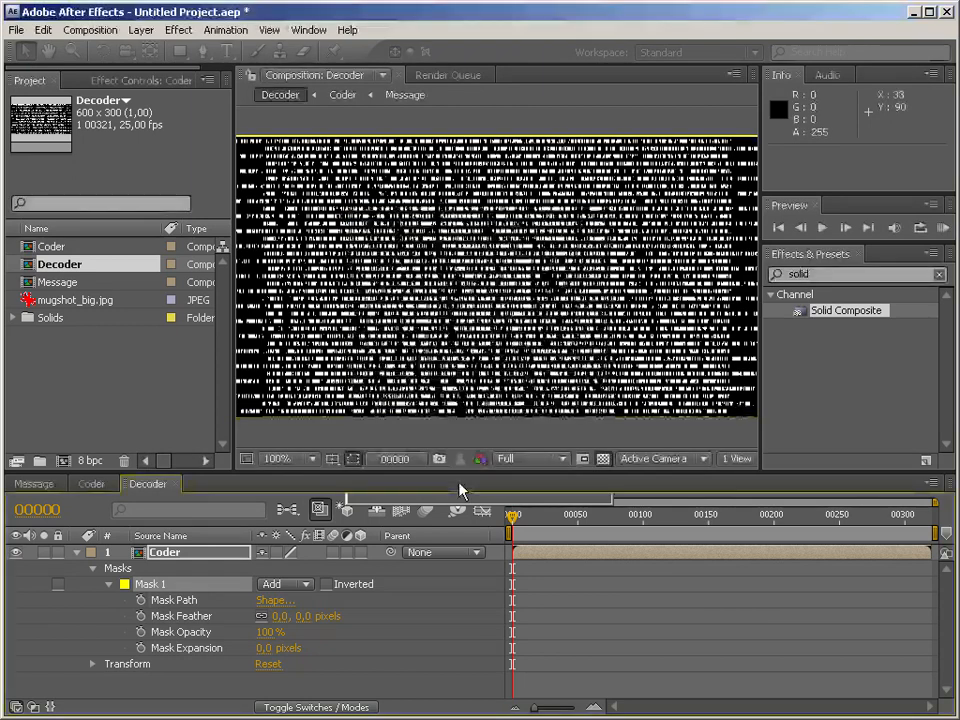
pyautogui.click(221, 684)
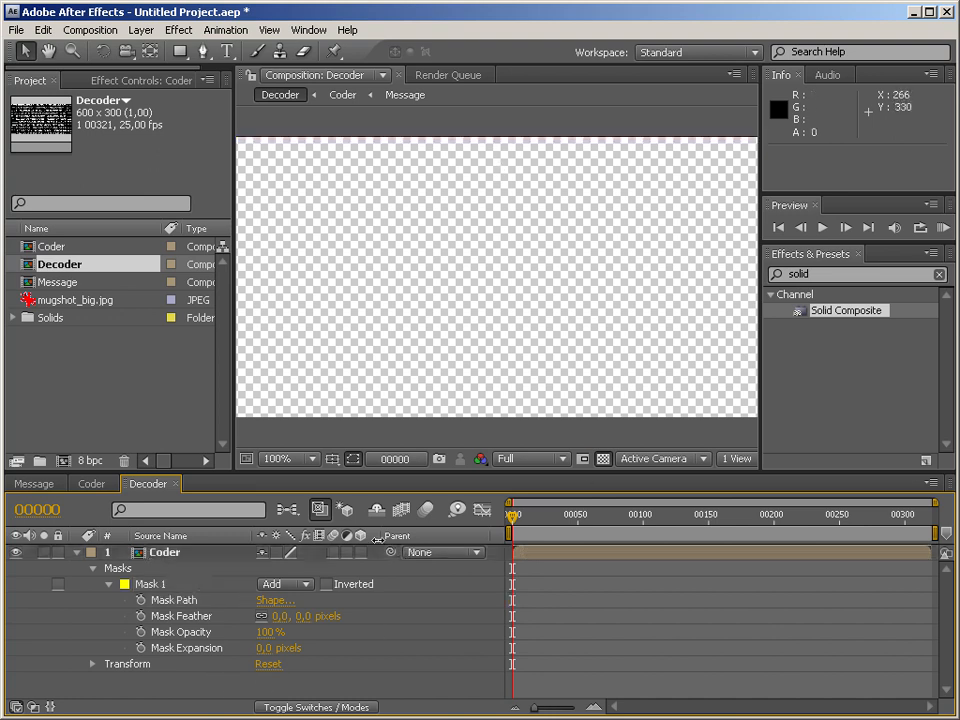
# Move the masked Coder layer down 70 px to check the strip, and reset the layer's transform
pyautogui.click(172, 554)
pyautogui.hotkey('shift', 'Down')
pyautogui.hotkey('shift', 'Down')
pyautogui.hotkey('shift', 'Down')
pyautogui.hotkey('shift', 'Down')
pyautogui.hotkey('shift', 'Down')
pyautogui.hotkey('shift', 'Down')
pyautogui.hotkey('shift', 'Down')
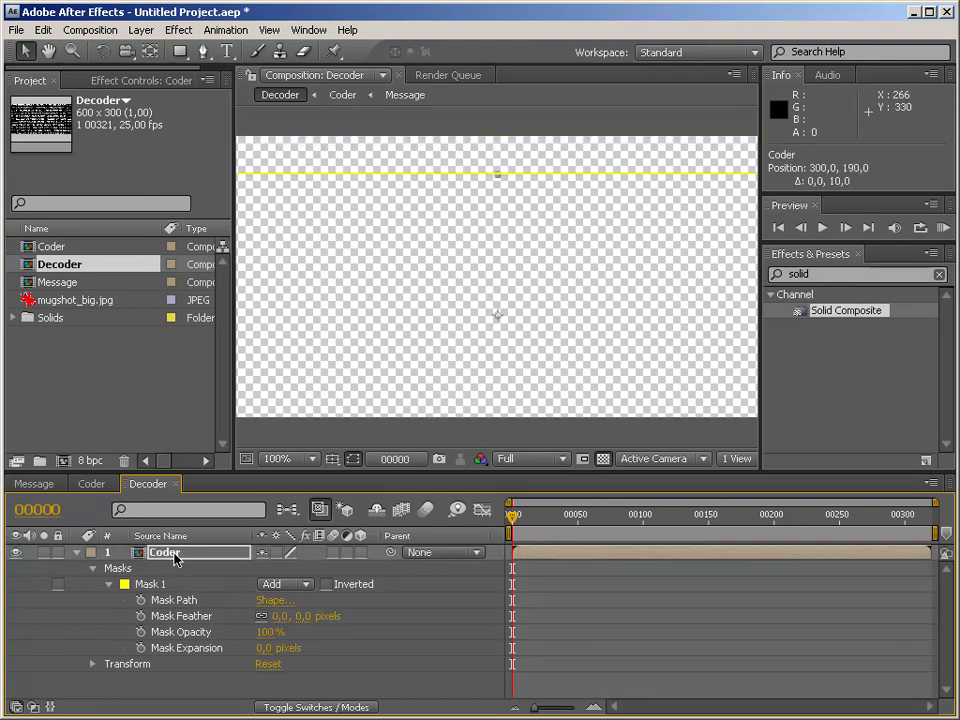
pyautogui.click(417, 142)
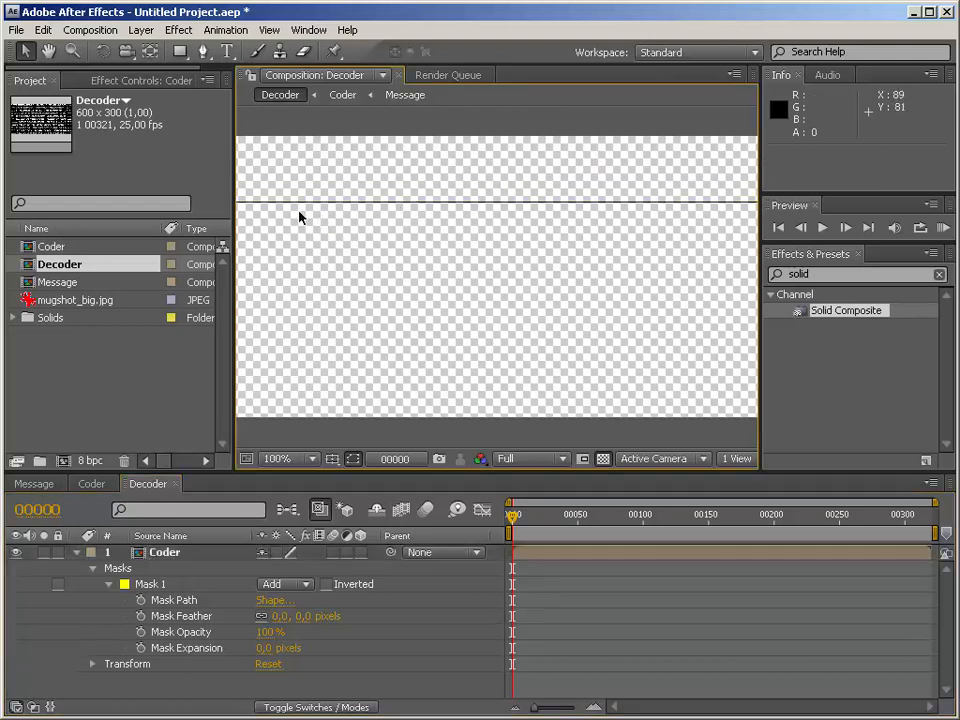
pyautogui.rightClick(160, 560)
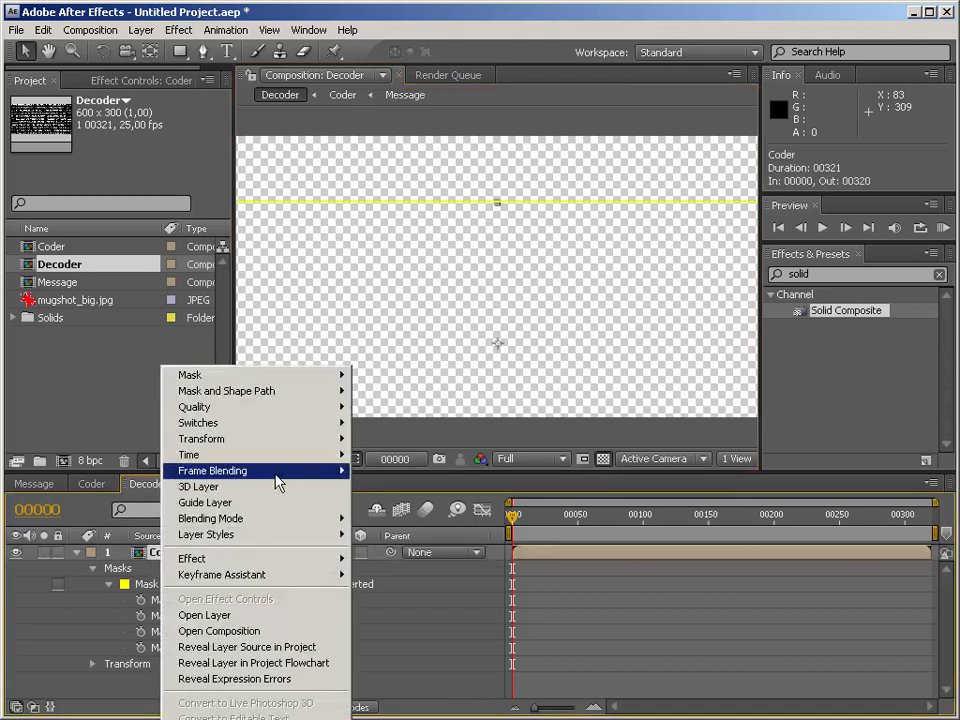
pyautogui.moveTo(272, 440)
pyautogui.click(377, 447)
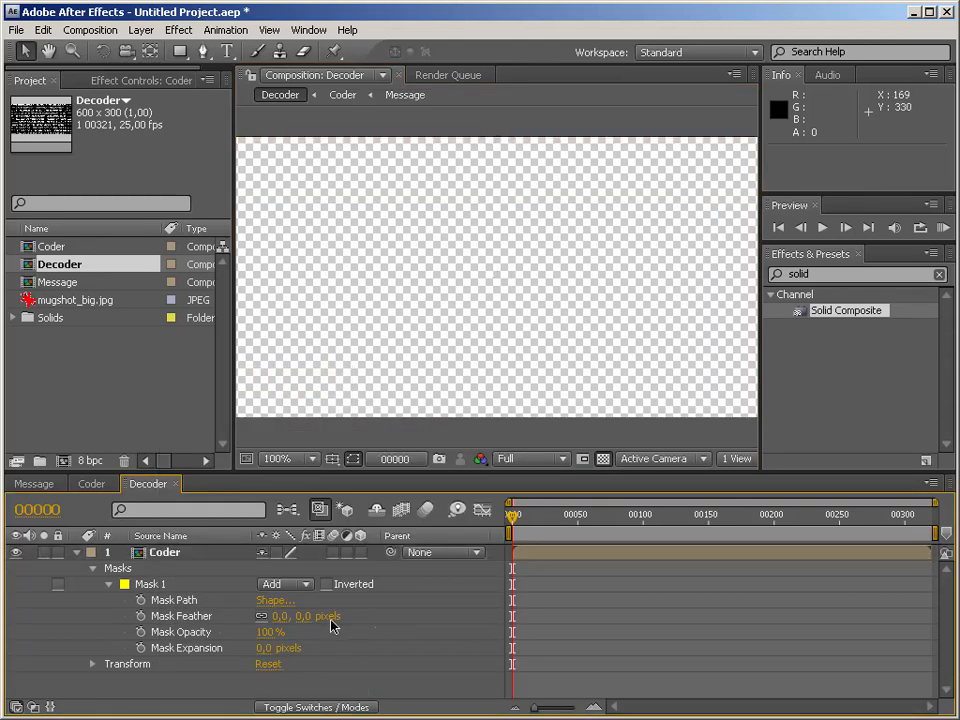
# Show the Coder layer's Anchor Point and Position, and set the Y value of both to 0
pyautogui.click(155, 558)
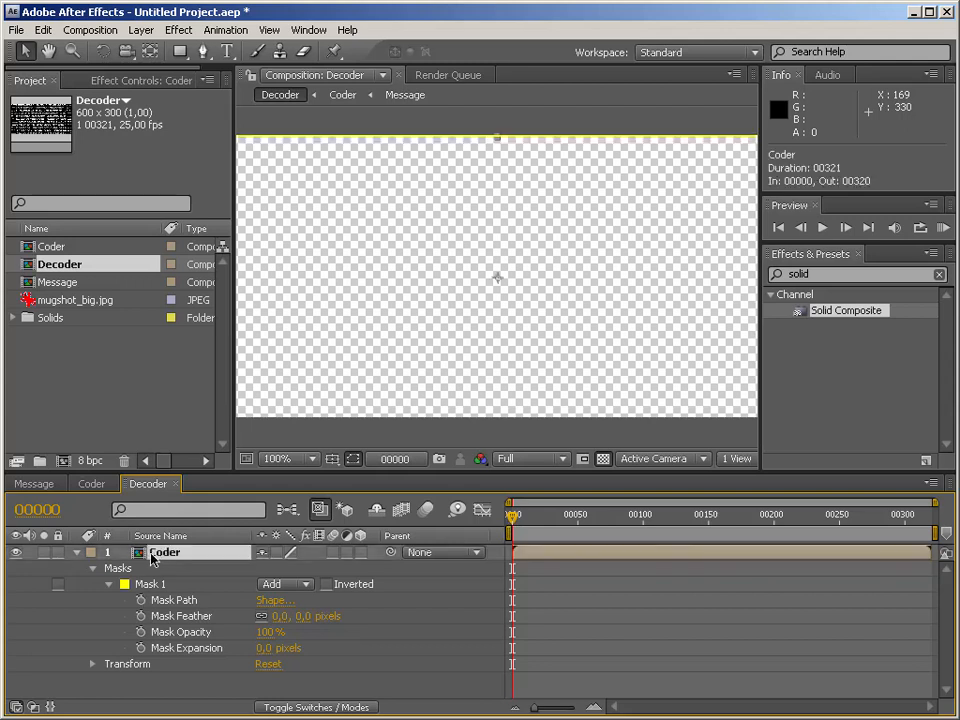
pyautogui.click(92, 568)
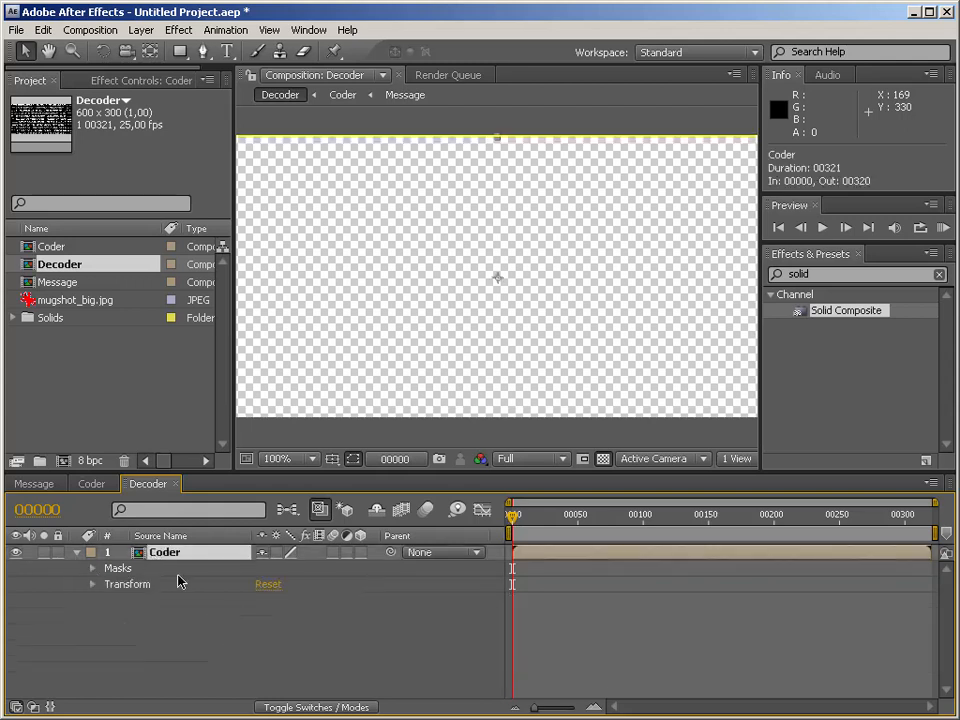
pyautogui.click(128, 584)
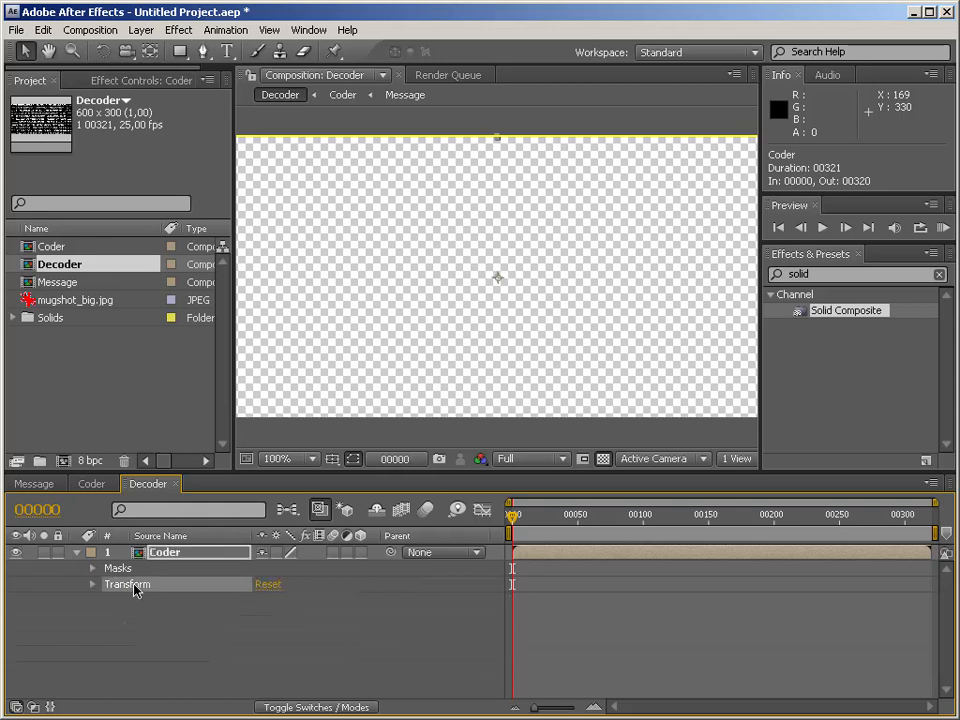
pyautogui.press('p')
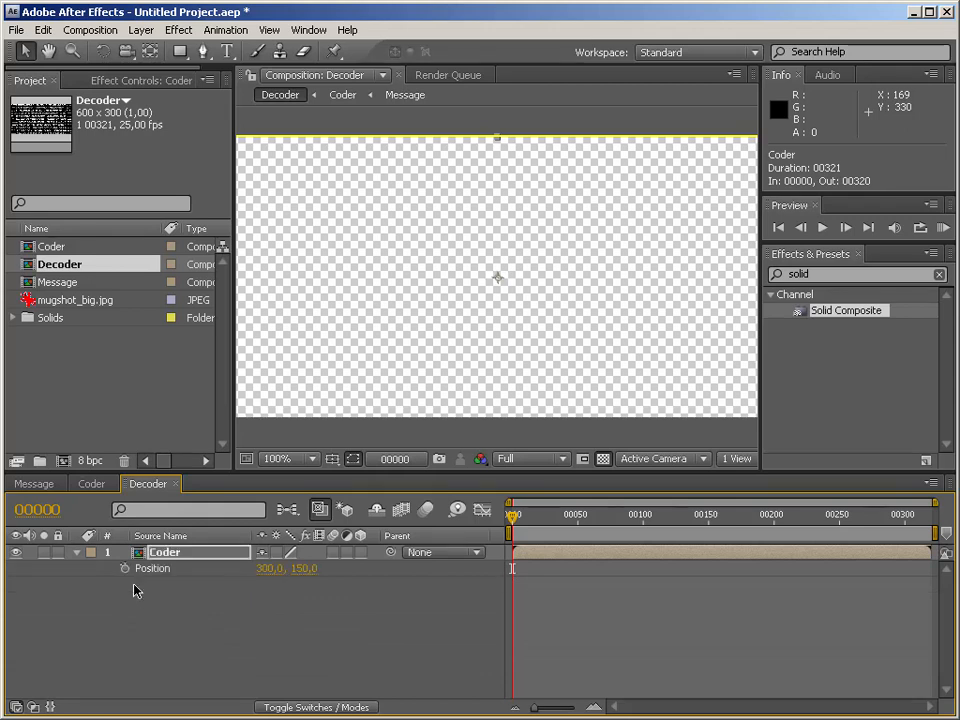
pyautogui.hotkey('shift', 'a')
pyautogui.click(304, 568)
pyautogui.write('0')
pyautogui.click(304, 584)
pyautogui.write('0')
pyautogui.press('Return')
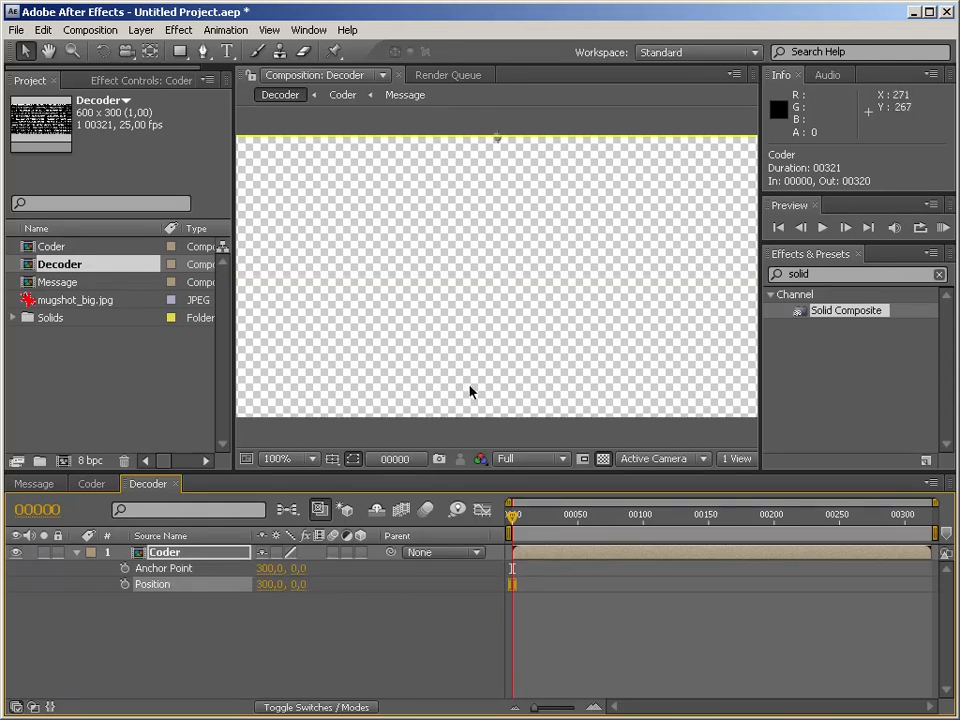
# Copy the Position expression of Coder's Message layer to the Position of Decoder's Coder layer, changing its last line to [value[0], frame];
pyautogui.click(92, 484)
pyautogui.click(176, 570)
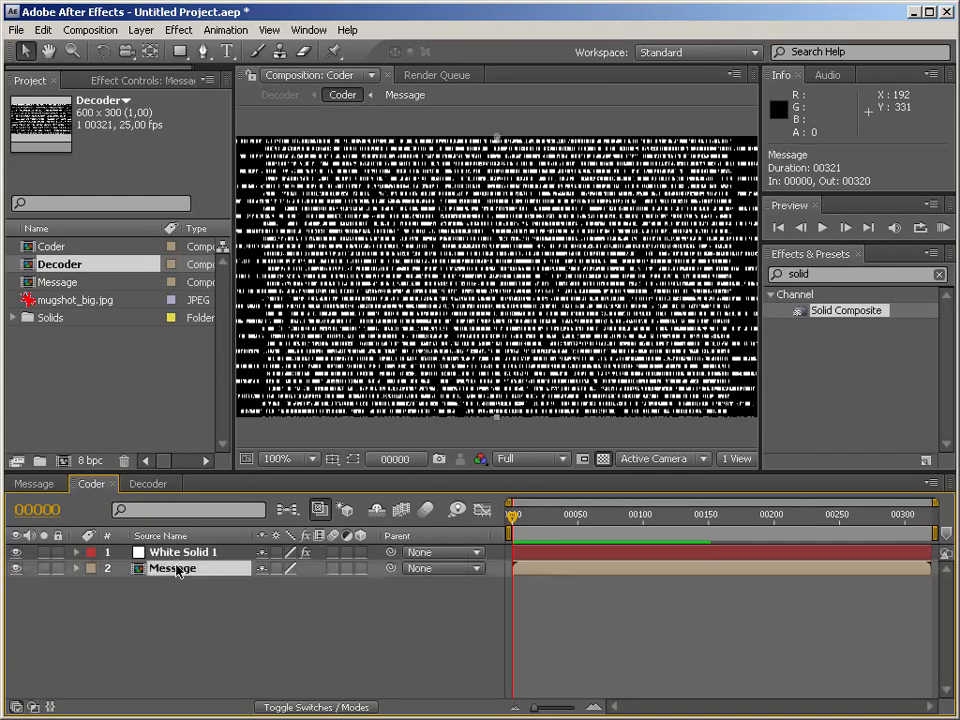
pyautogui.press('e')
pyautogui.press('e')
pyautogui.click(610, 611)
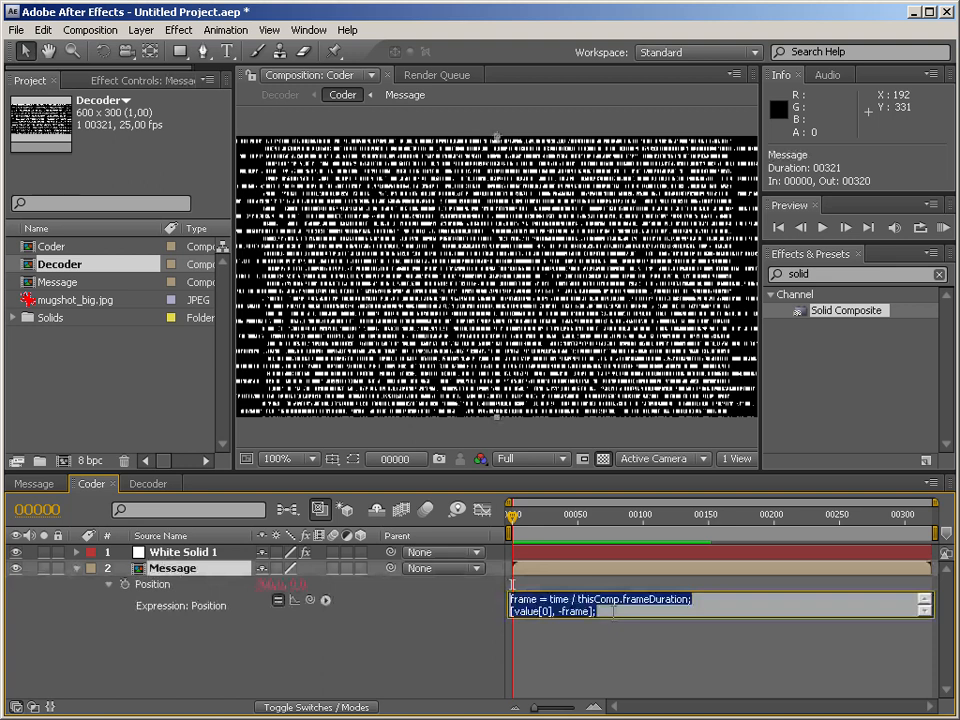
pyautogui.click(149, 486)
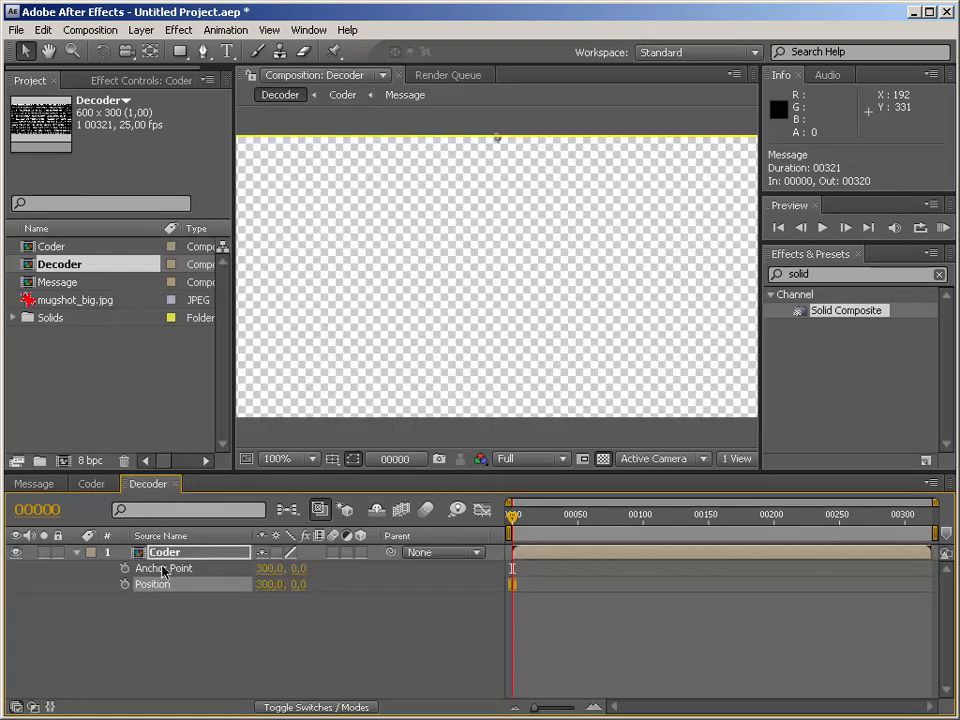
pyautogui.keyDown('alt'); pyautogui.click(126, 586); pyautogui.keyUp('alt')
pyautogui.write('[value[0], -frame];')
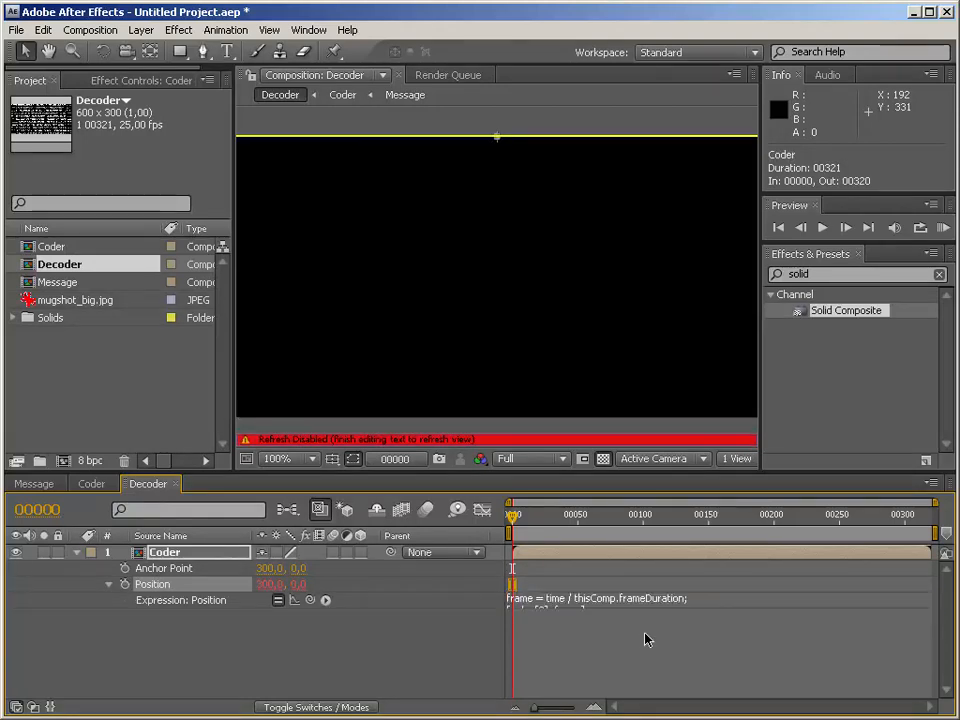
pyautogui.click(645, 640)
# Turn off the transparency grid and scrub Decoder to frame 144 to check the strip's downward movement
pyautogui.moveTo(513, 520); pyautogui.dragTo(452, 514)
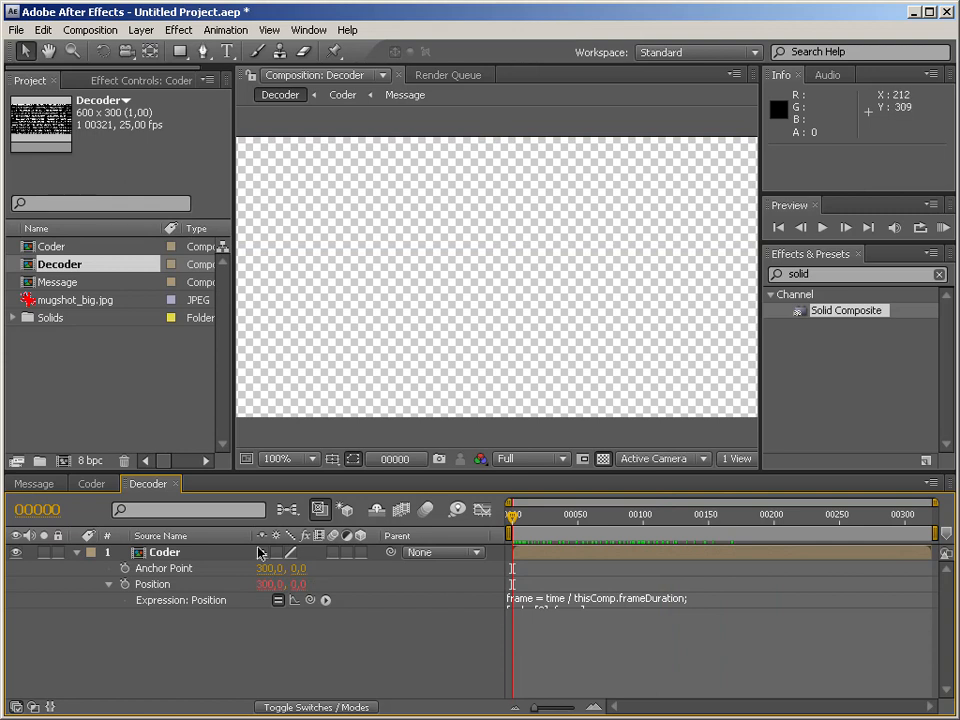
pyautogui.click(603, 459)
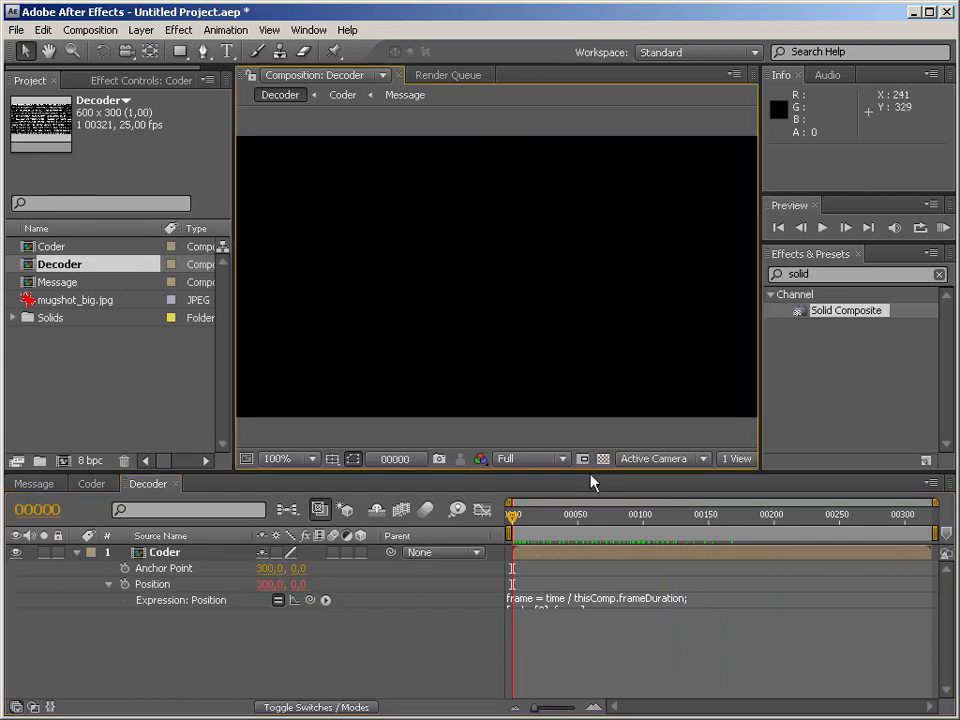
pyautogui.moveTo(513, 518); pyautogui.dragTo(700, 510)
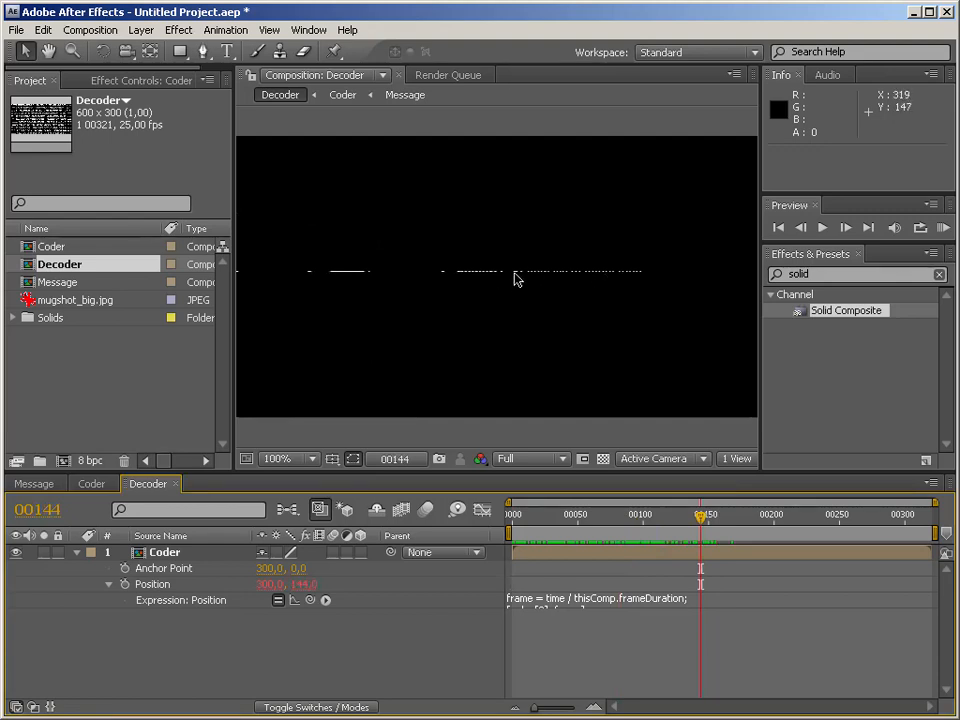
# Add an adjustment layer above the Coder layer in Decoder and return to frame 0
pyautogui.rightClick(155, 653)
pyautogui.moveTo(260, 651)
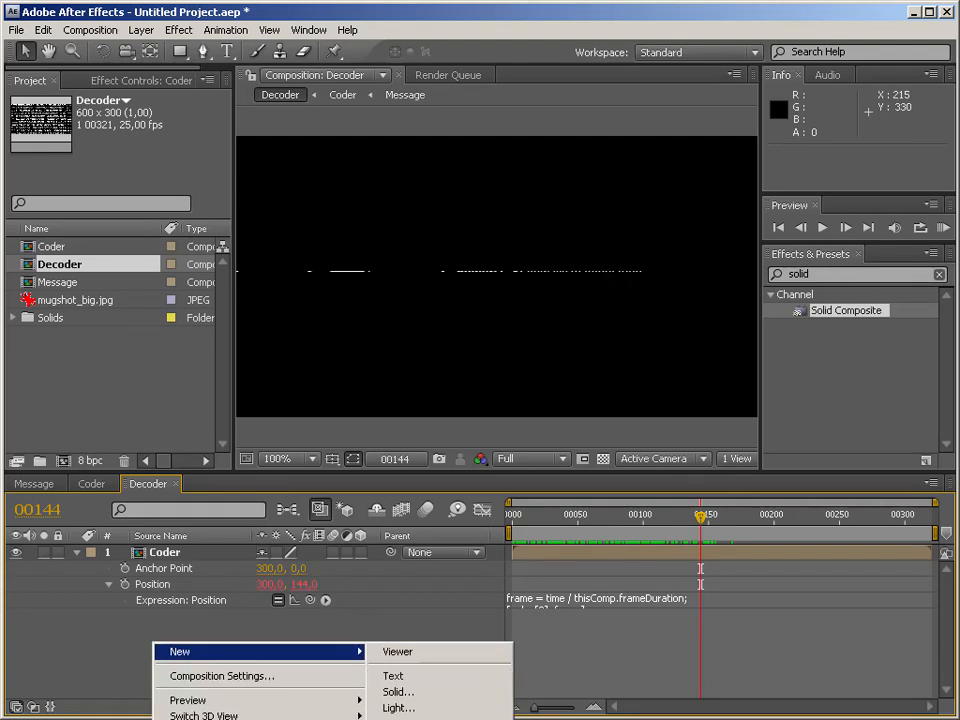
pyautogui.click(426, 719)
pyautogui.press('Home')
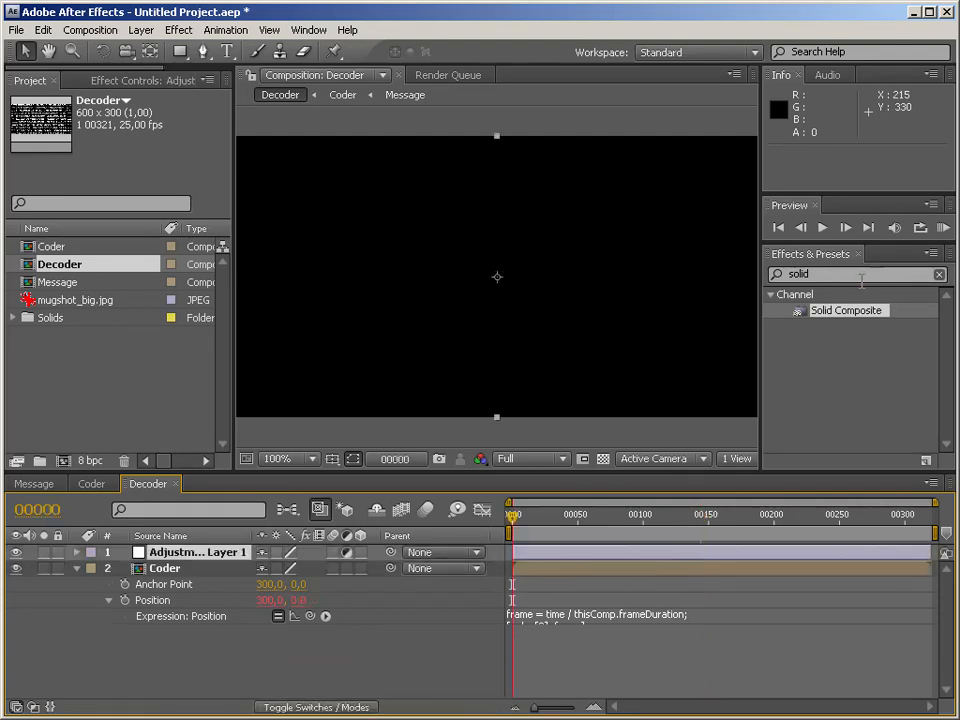
# Find the CC Time Blend effect and apply it to the adjustment layer in Decoder
pyautogui.click(861, 279)
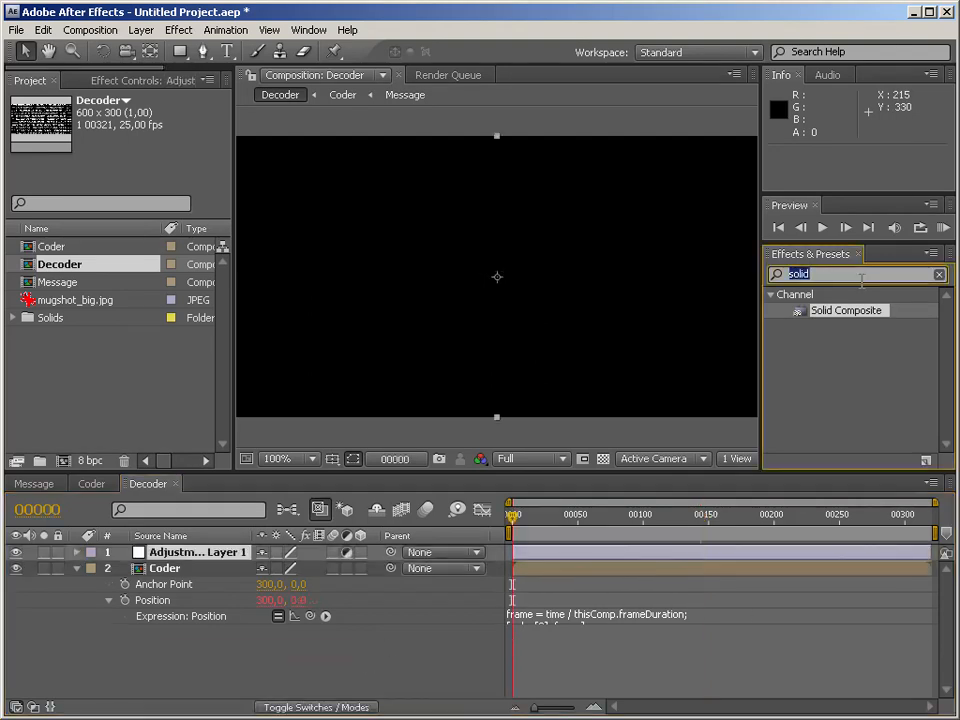
pyautogui.write('time')
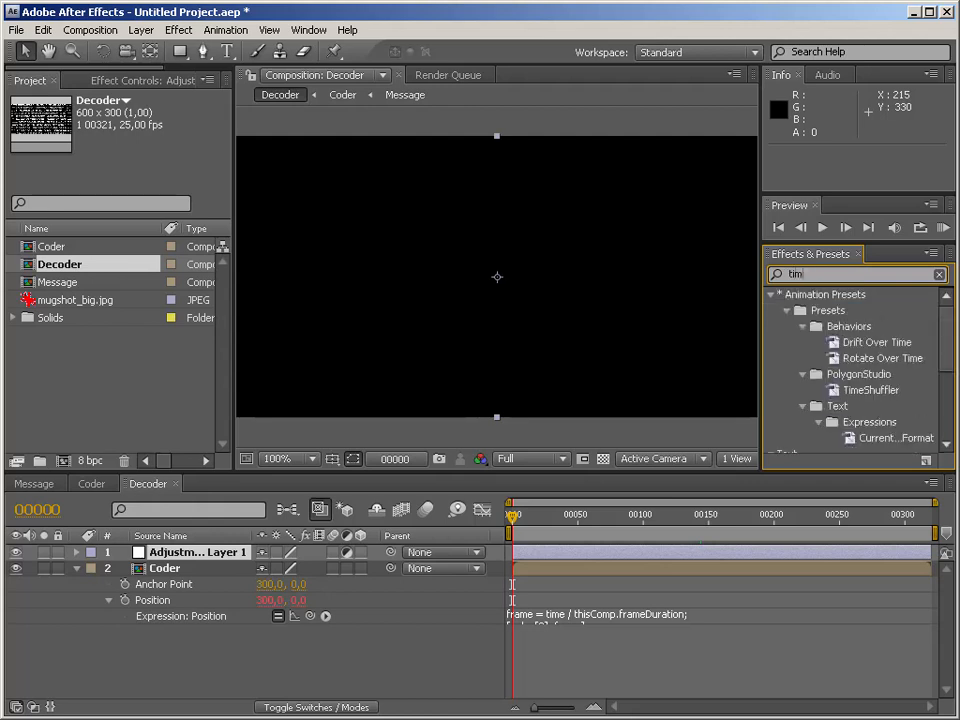
pyautogui.click(768, 296)
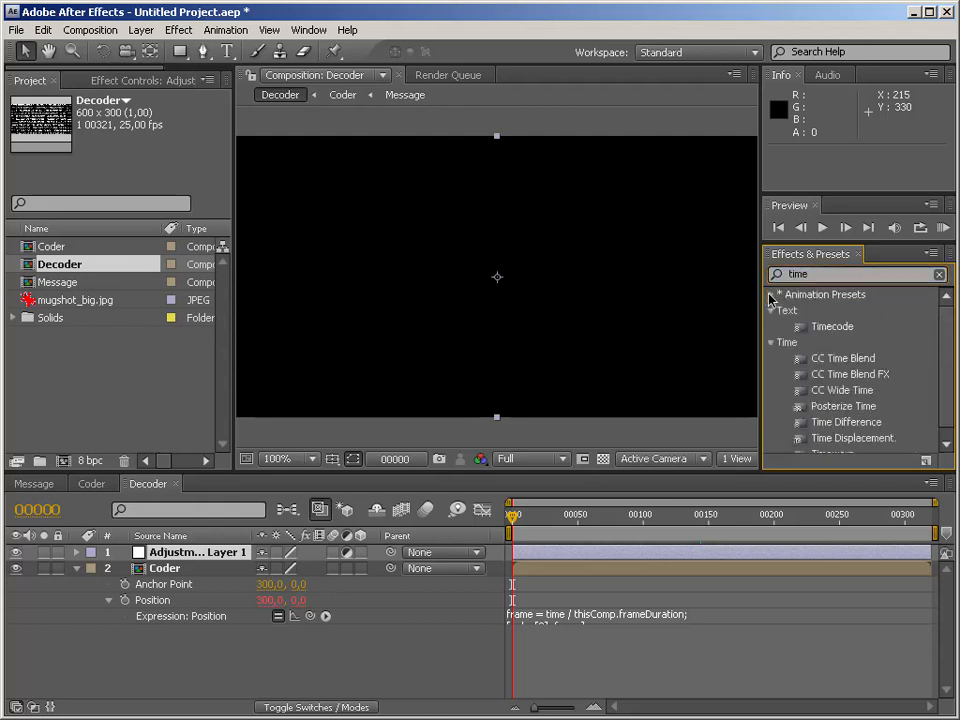
pyautogui.moveTo(846, 359); pyautogui.dragTo(232, 560)
# Set CC Time Blend's Transfer to Composite Under and its Accumulation to 100%
pyautogui.click(152, 150)
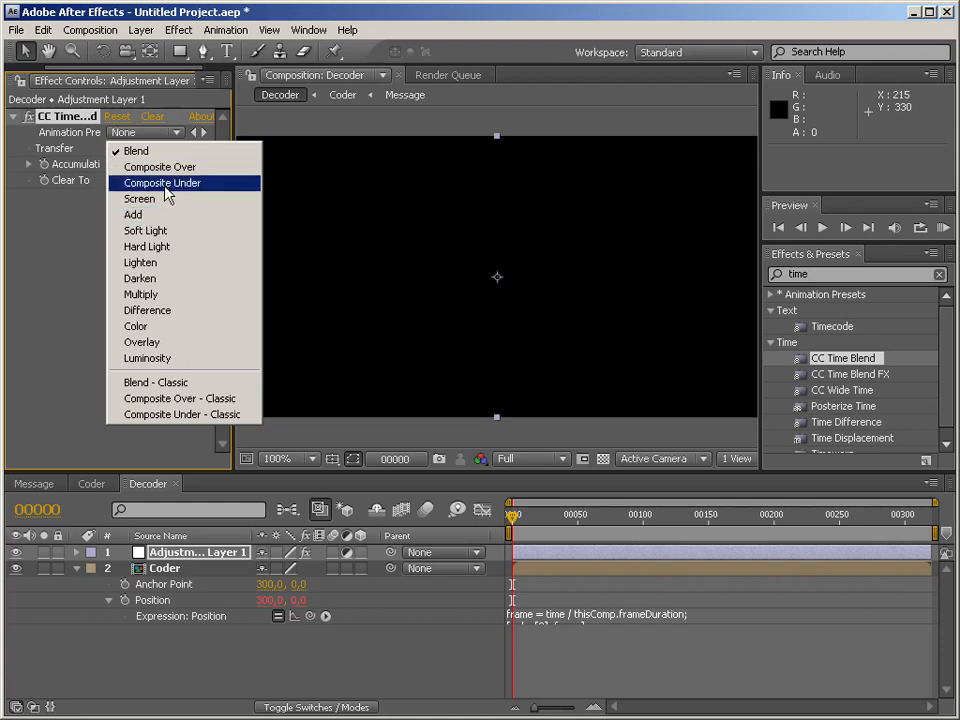
pyautogui.click(167, 183)
pyautogui.click(116, 164)
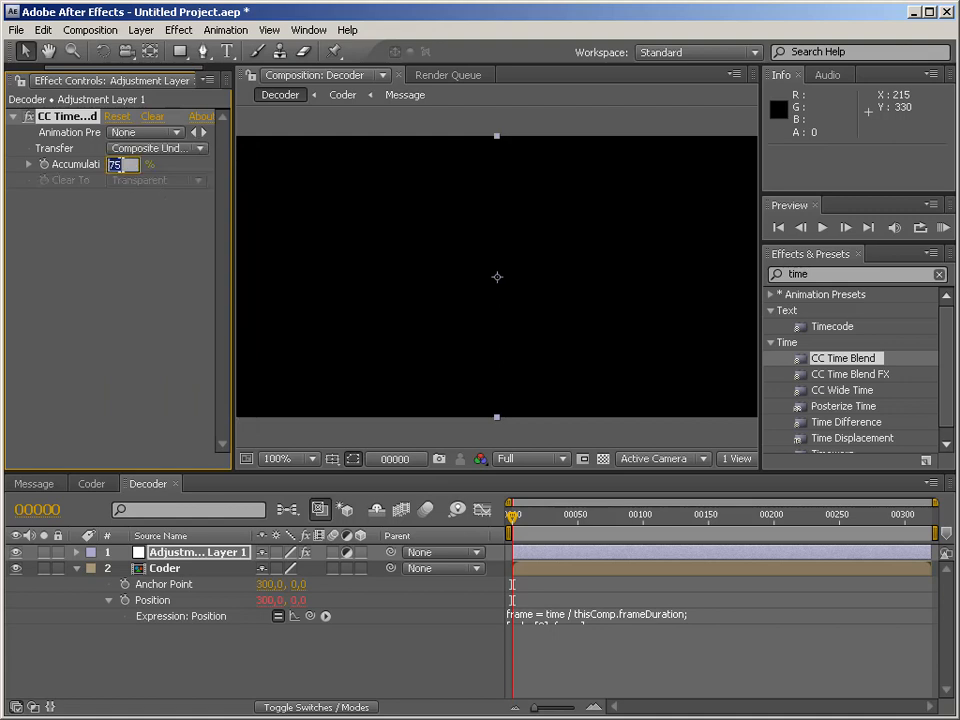
pyautogui.write('100')
pyautogui.press('Return')
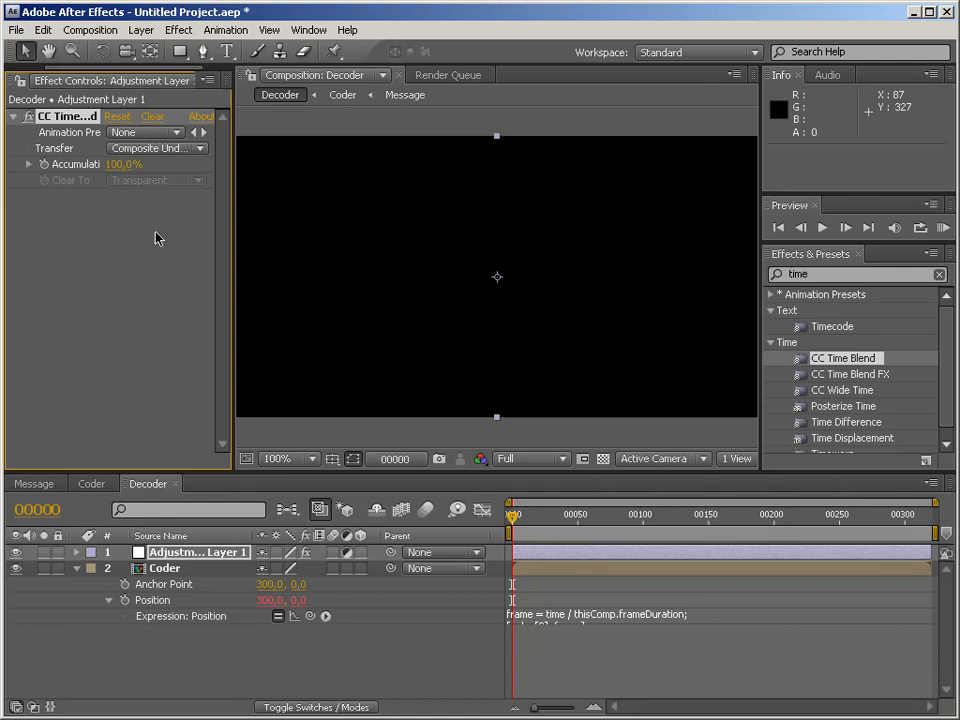
# Run a RAM preview of the Decoder composition to check how the hidden message is revealed, and stop playback
pyautogui.press('KP_0')
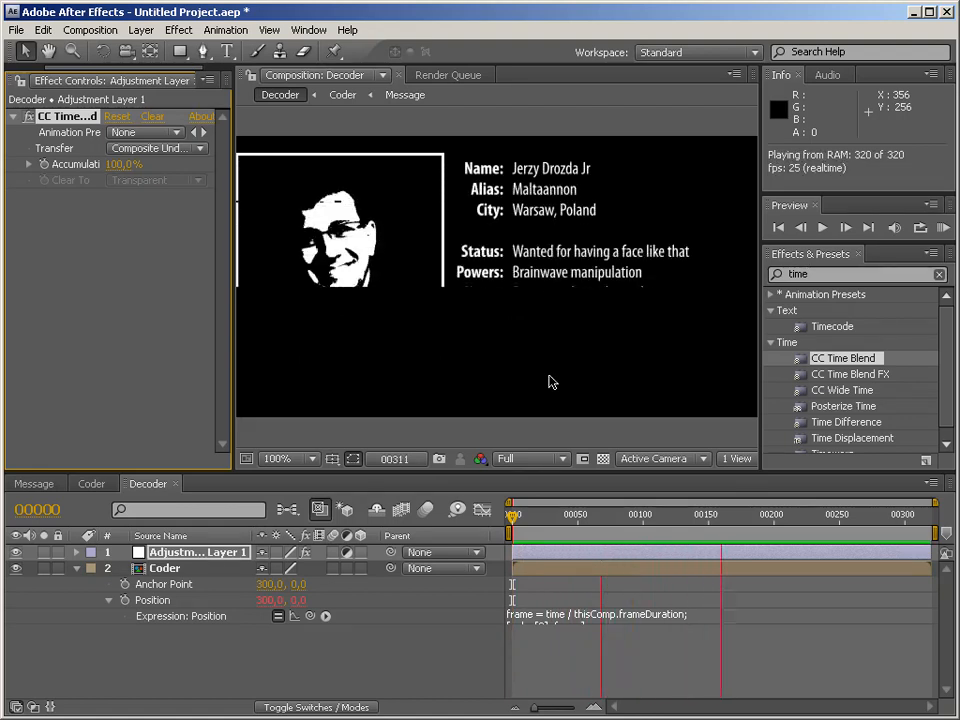
pyautogui.press('space')
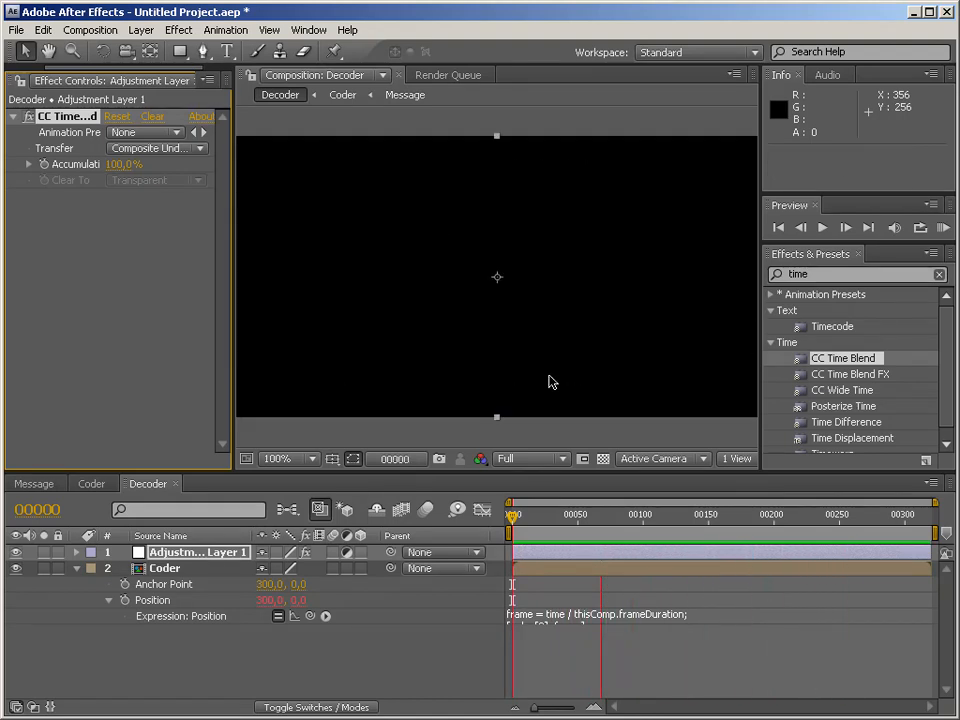
pyautogui.click(656, 615)
pyautogui.click(545, 617)
pyautogui.moveTo(511, 616); pyautogui.dragTo(711, 602)
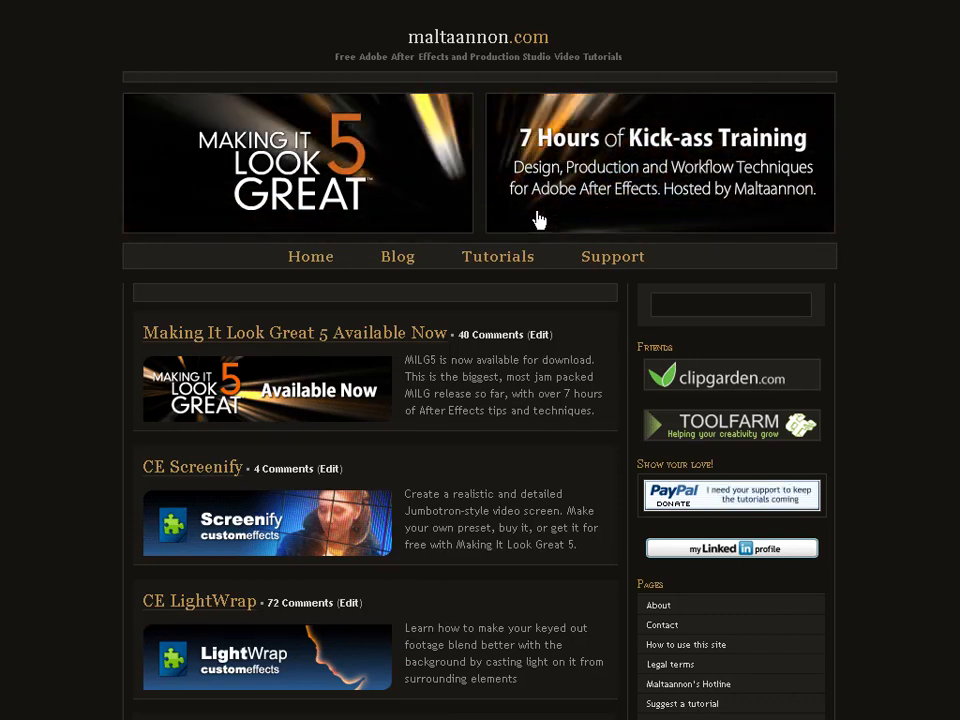
# On the maltaannon.com website, view the "Making It Look Great 5 Available Now" article and return to the home page
pyautogui.click(282, 334)
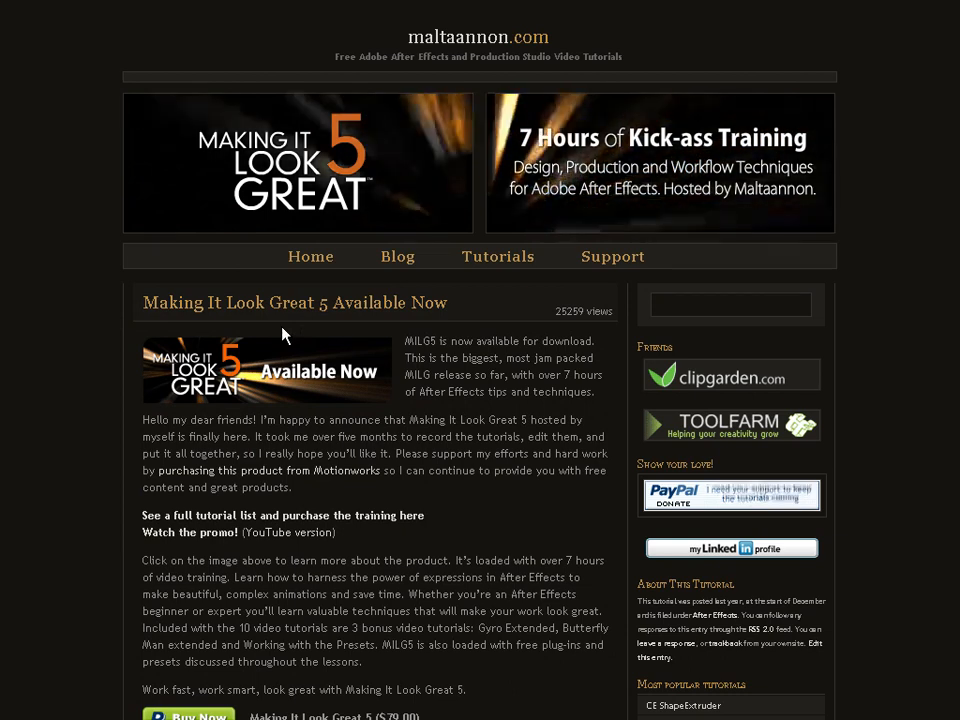
pyautogui.click(318, 264)
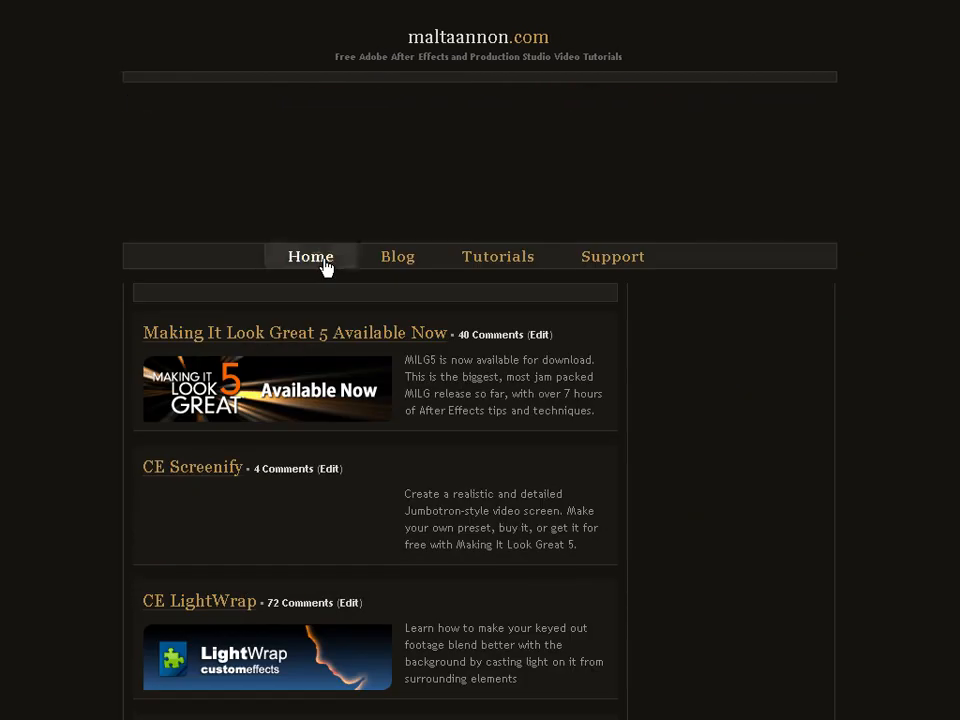